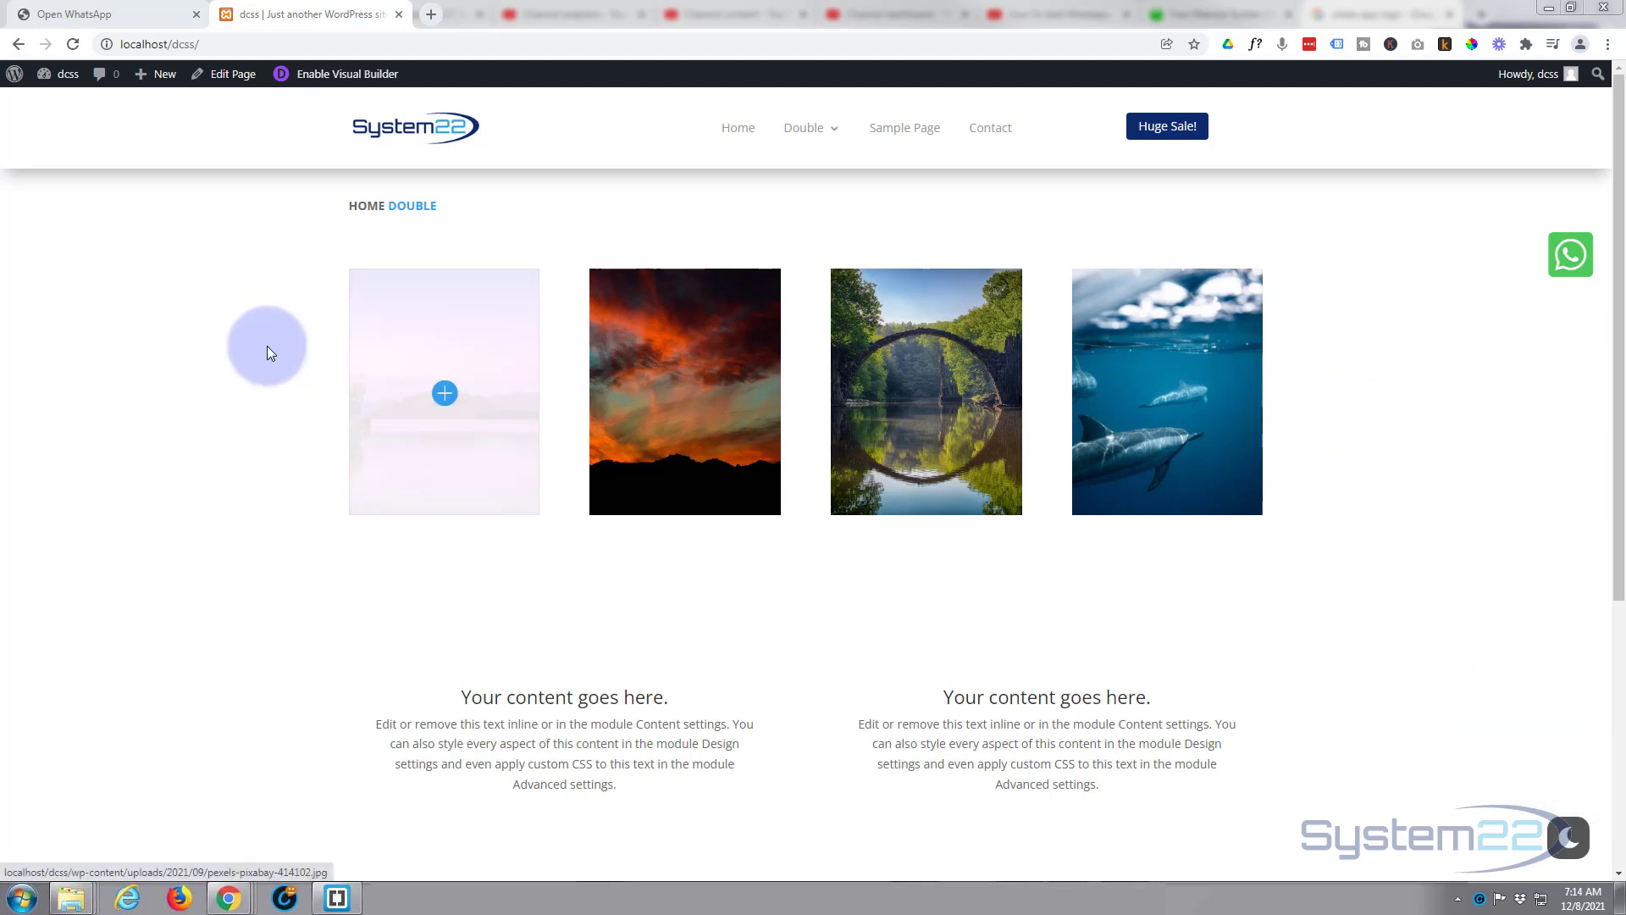
Check the WhatsApp chat tab, close the duplicate Open WhatsApp tab, and return to the dcss tab.
{"action": "left_click", "coordinate": [80, 14]}
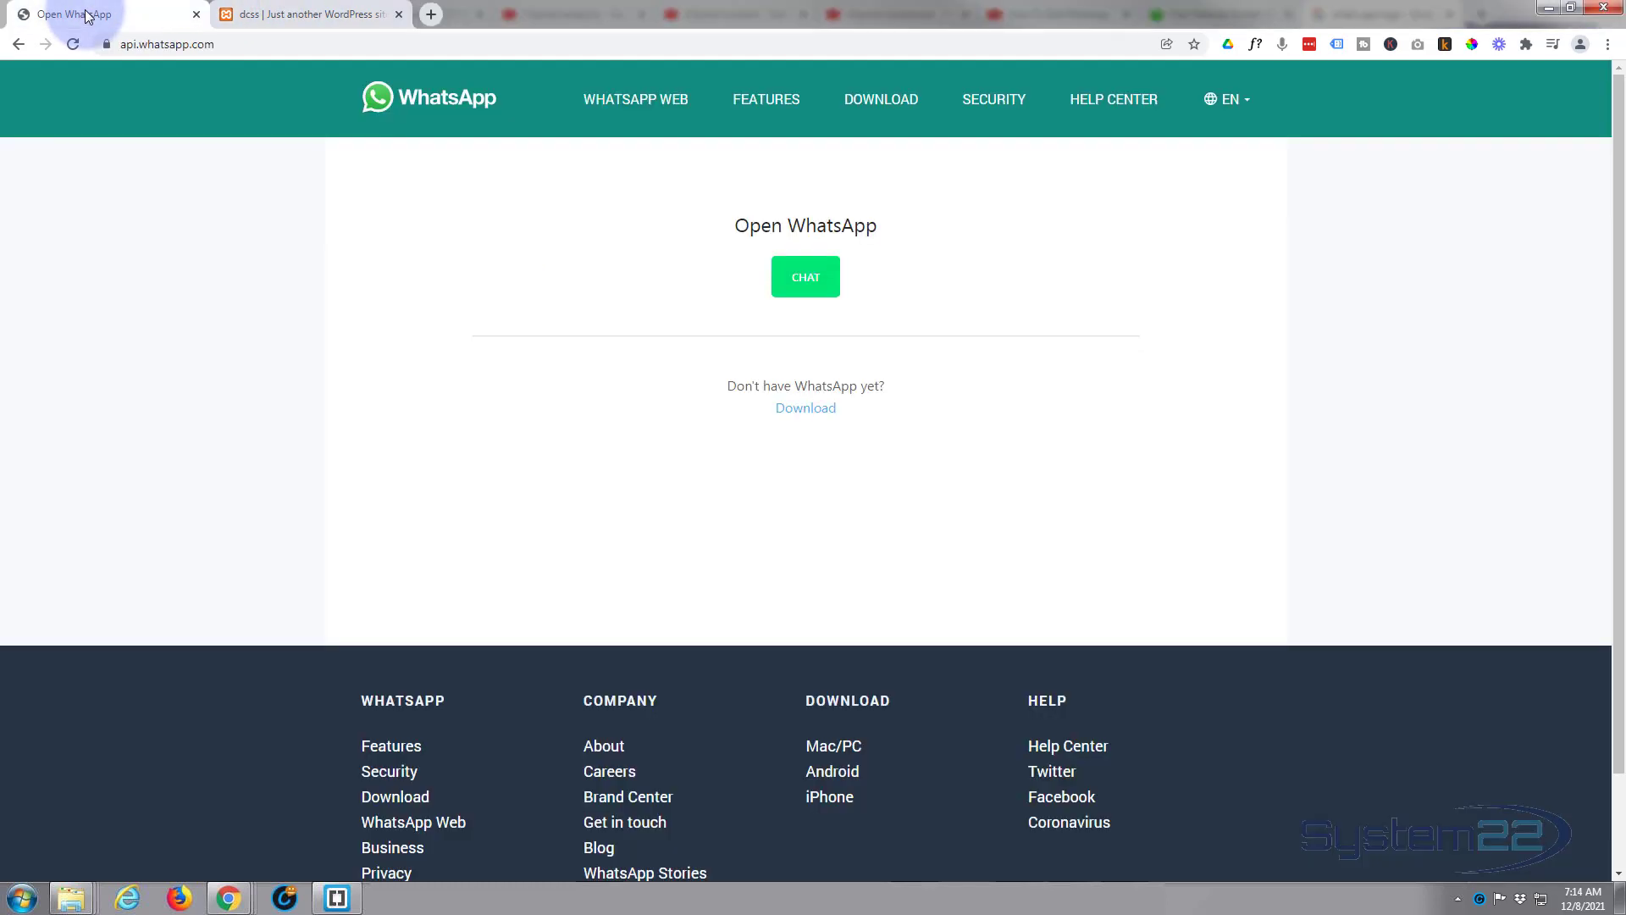
{"action": "left_click", "coordinate": [279, 11]}
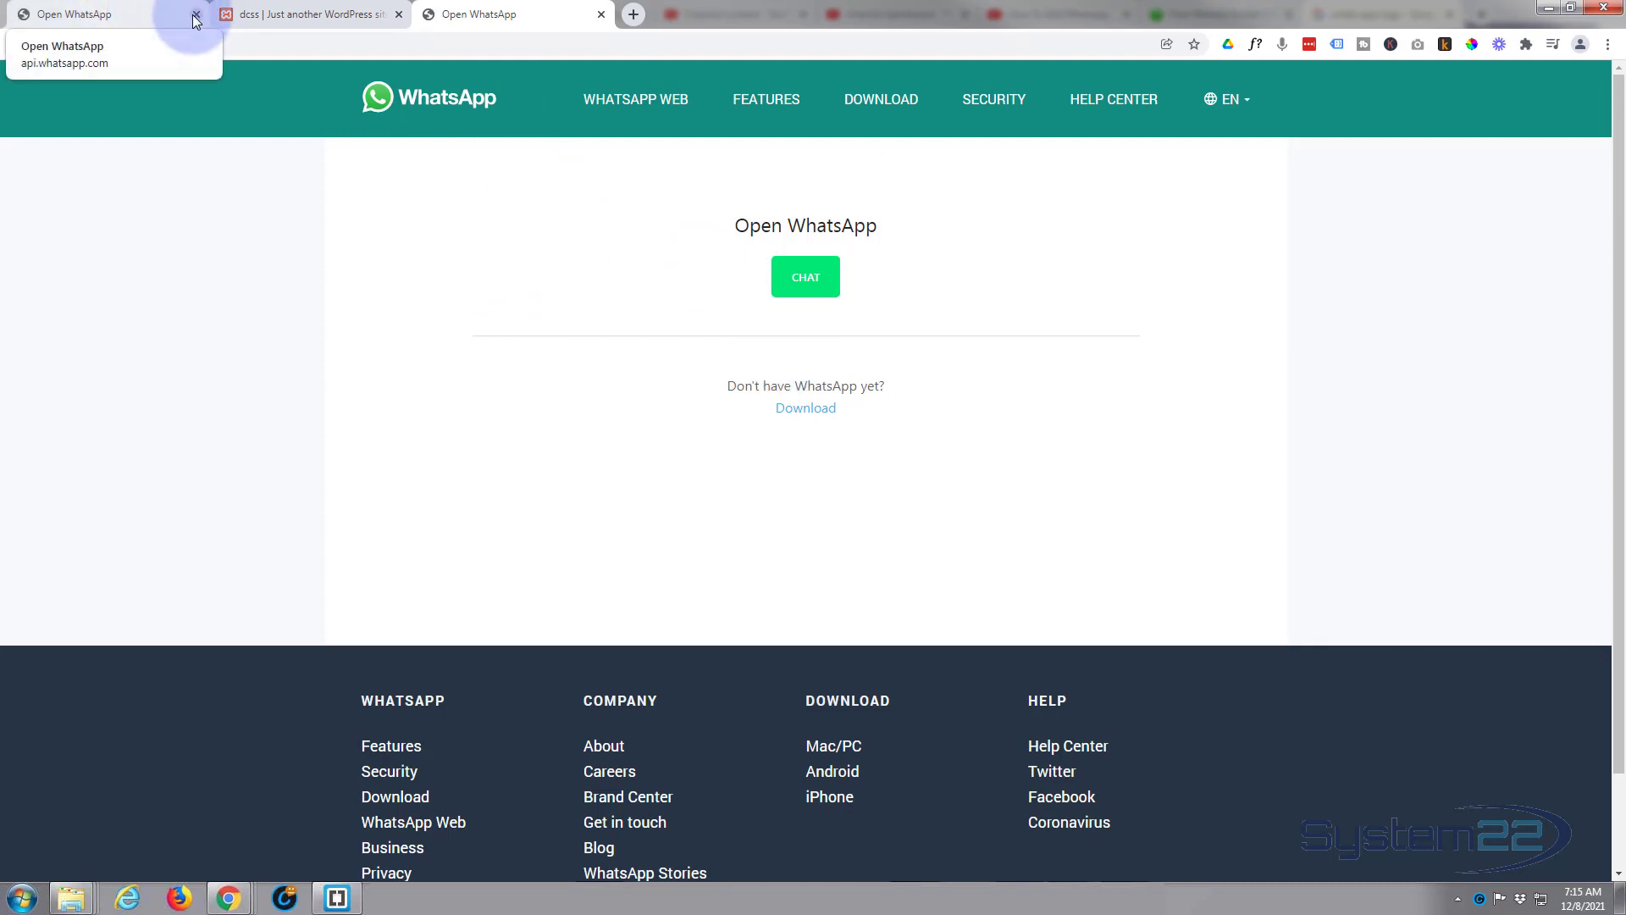
{"action": "left_click", "coordinate": [196, 14]}
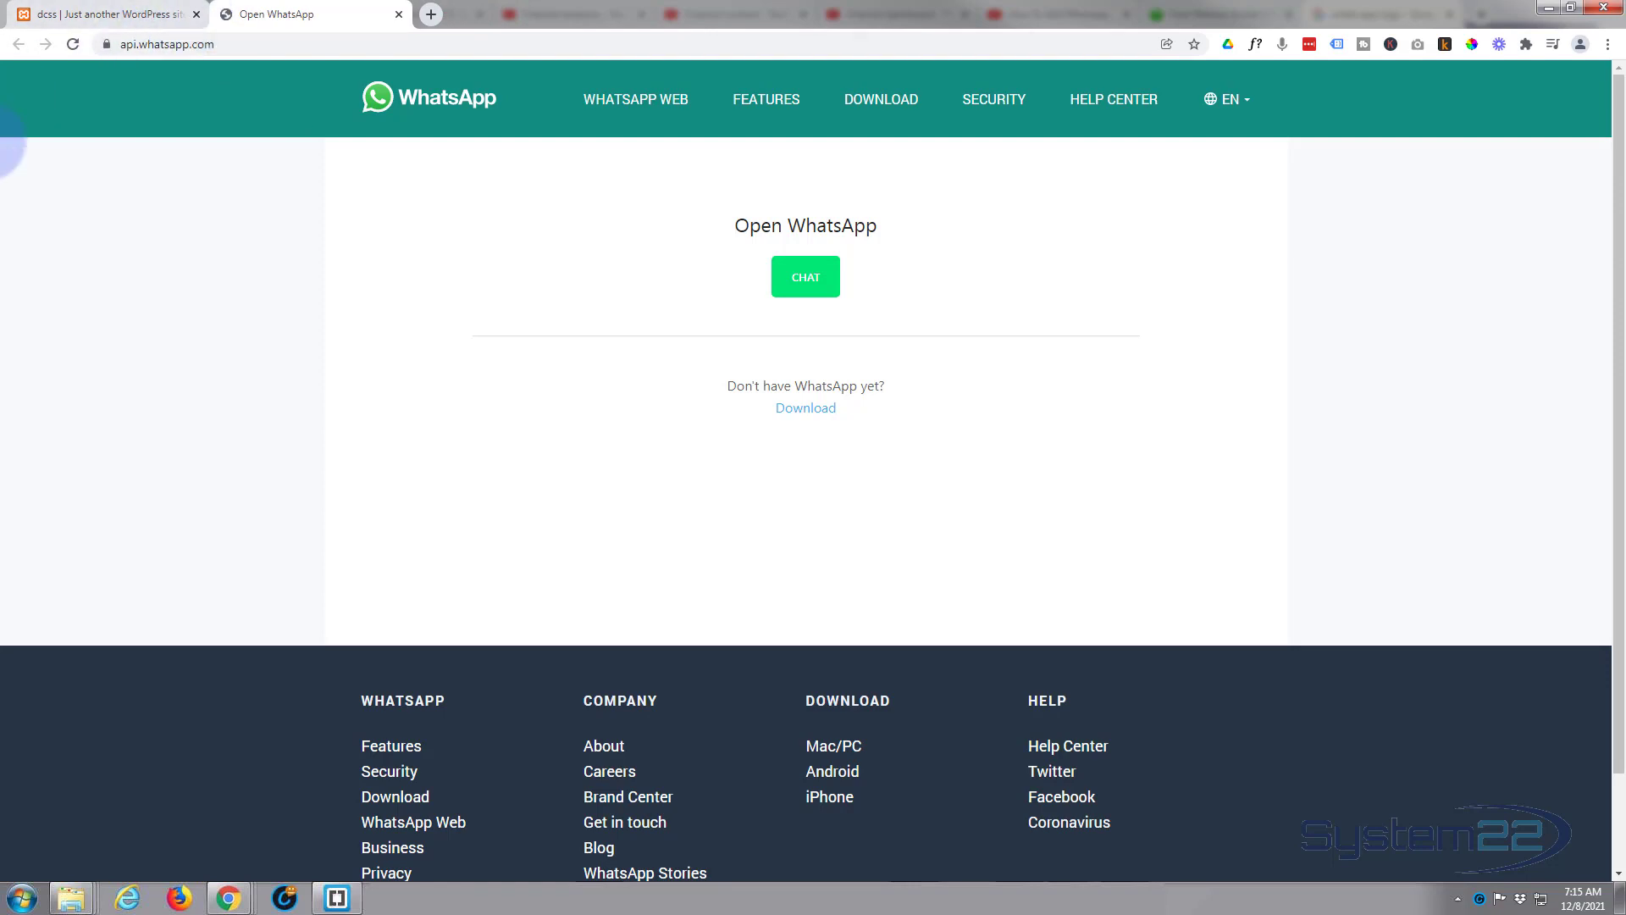
{"action": "left_click", "coordinate": [102, 15]}
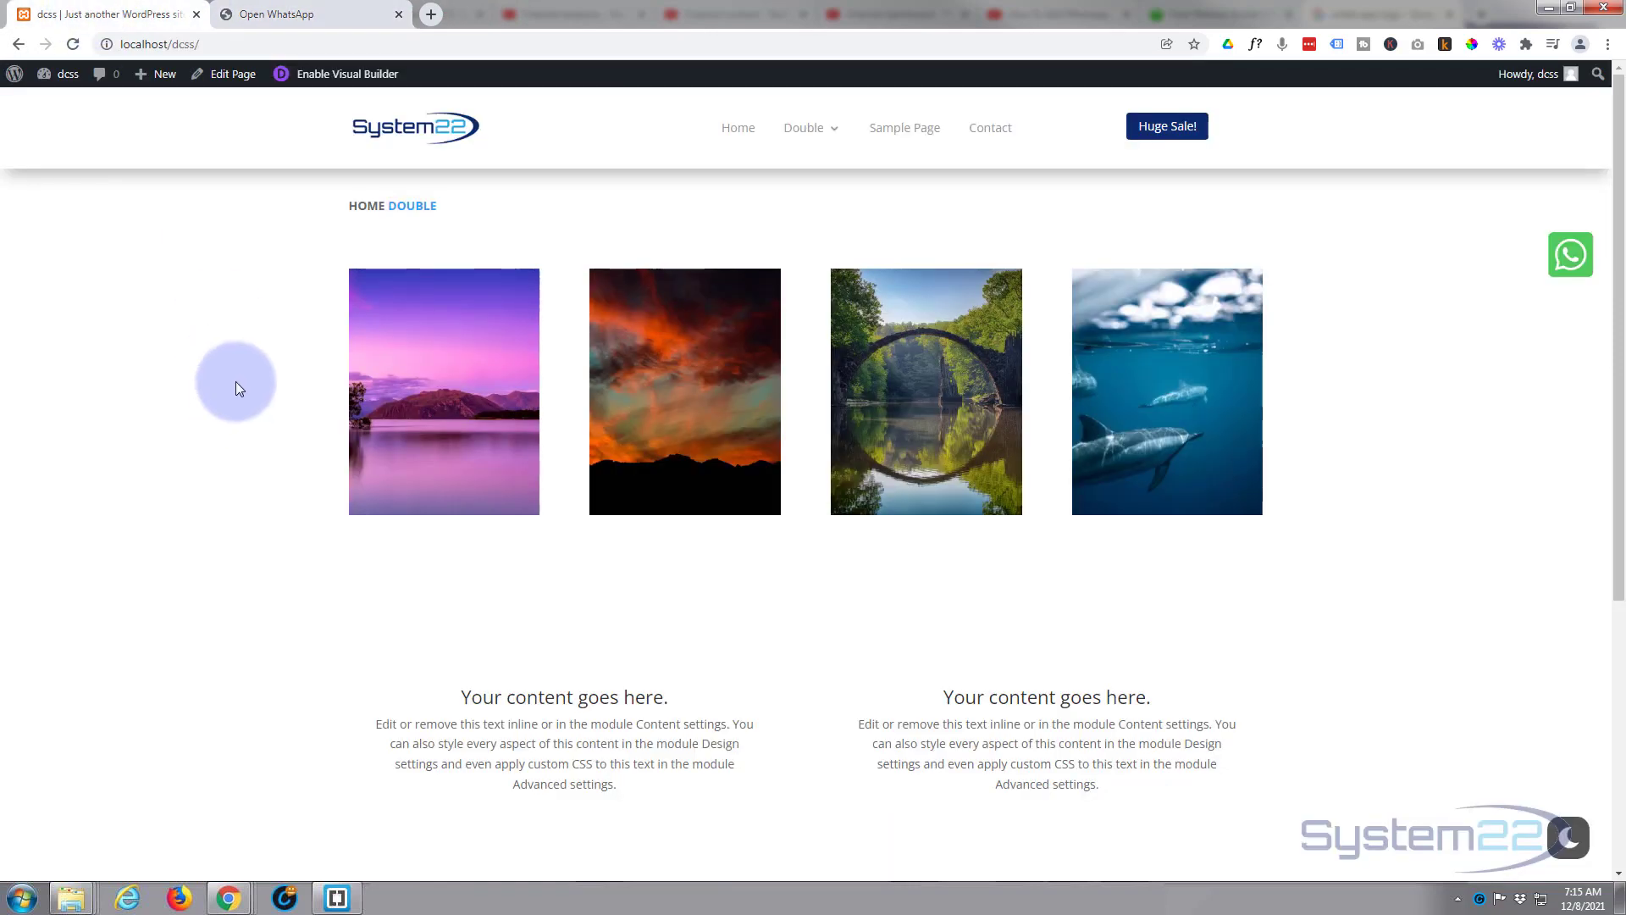
Enable the Visual Builder, delete the old WhatsApp button module, and browse Insert Module for the image column.
{"action": "left_click", "coordinate": [351, 80]}
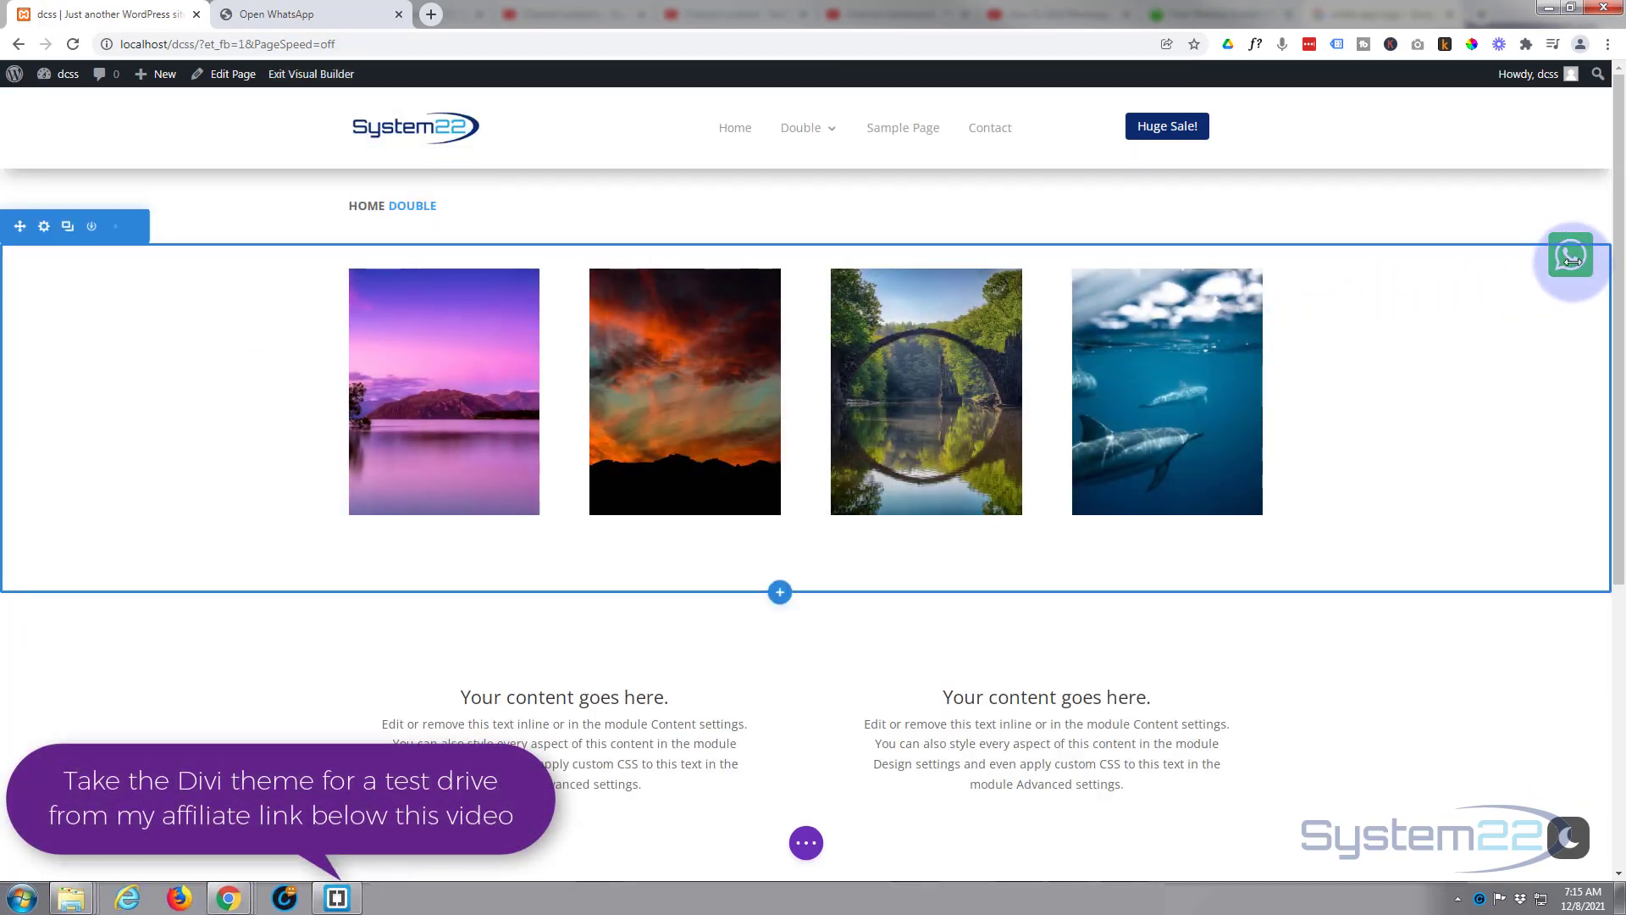
{"action": "left_click", "coordinate": [1612, 240]}
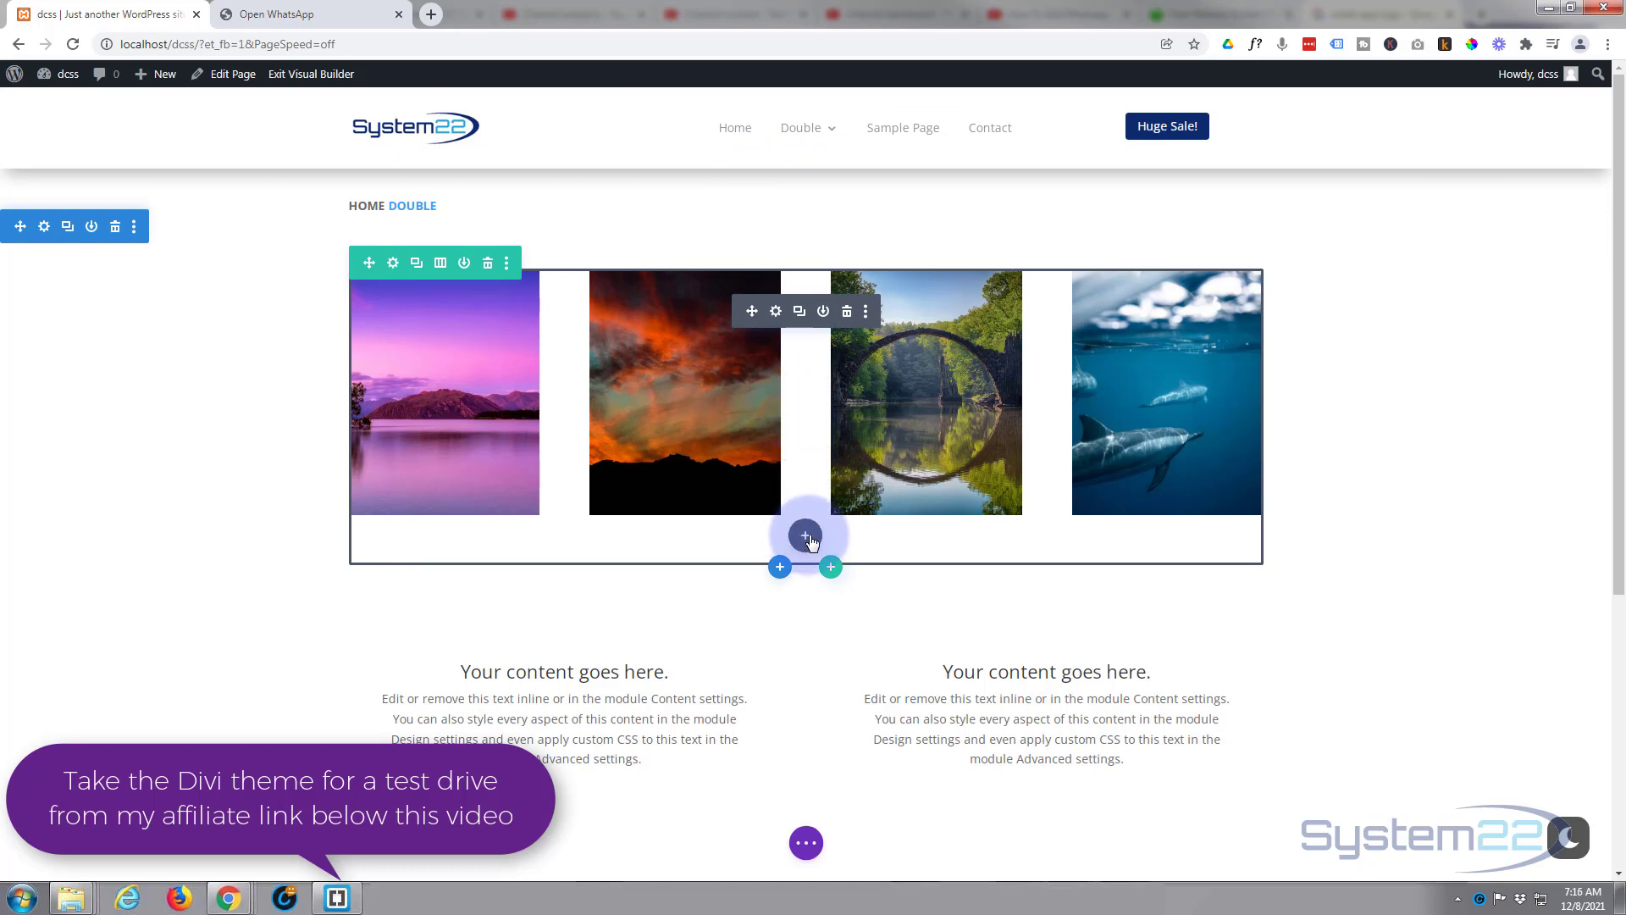
{"action": "left_click", "coordinate": [805, 536]}
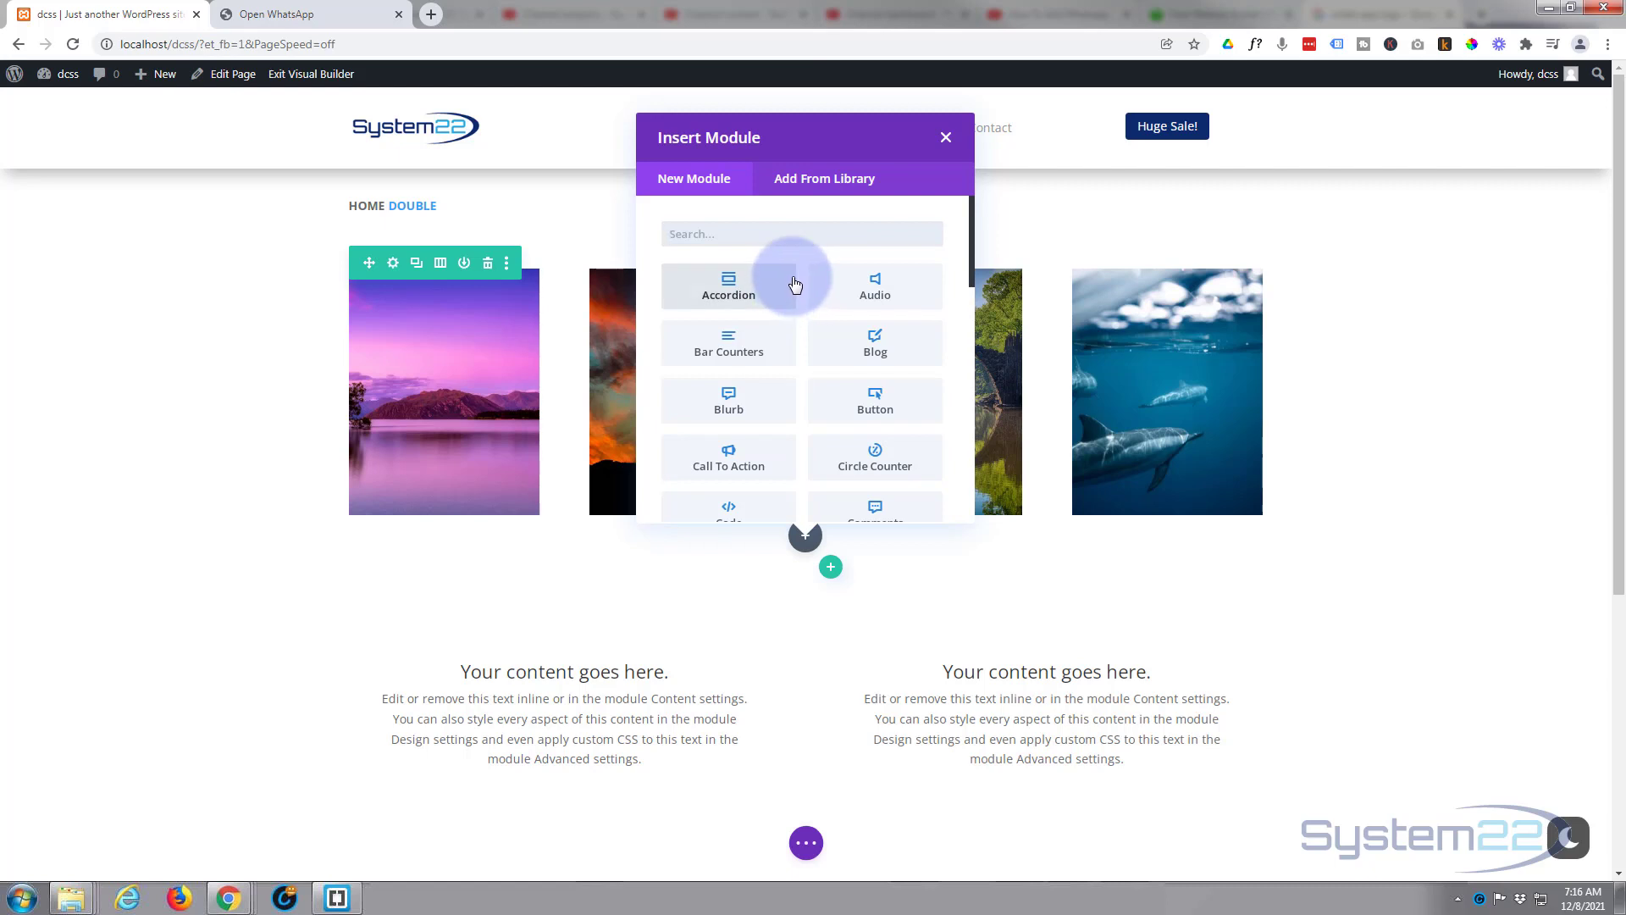
{"action": "scroll", "coordinate": [795, 282], "scroll_direction": "down", "scroll_amount": 1}
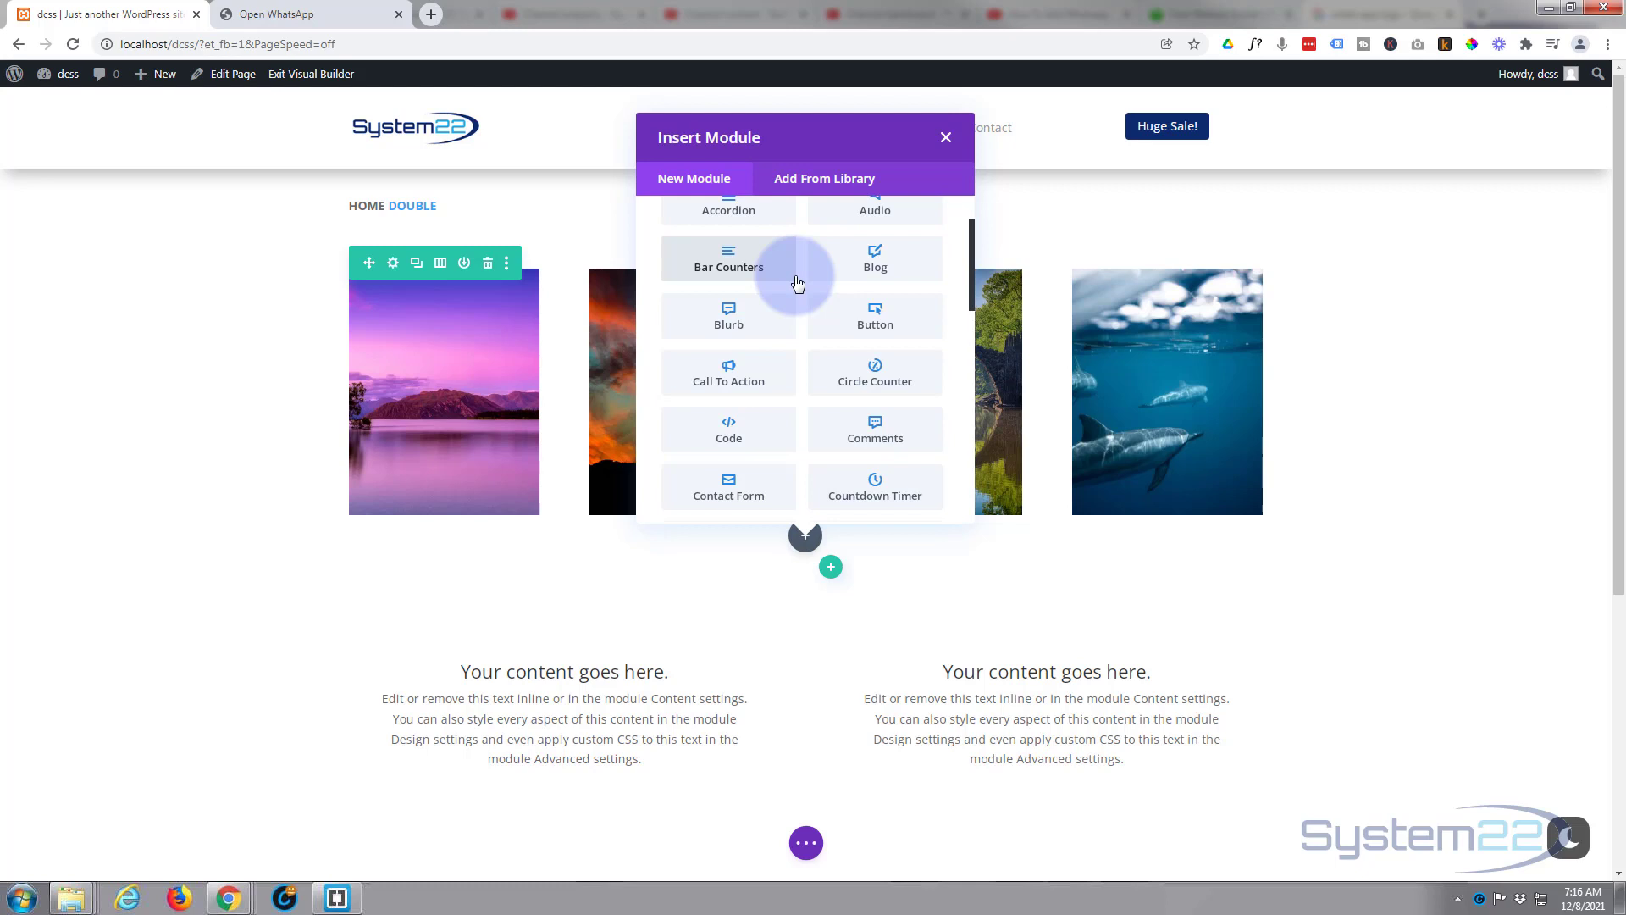
{"action": "scroll", "coordinate": [797, 283], "scroll_direction": "down", "scroll_amount": 3}
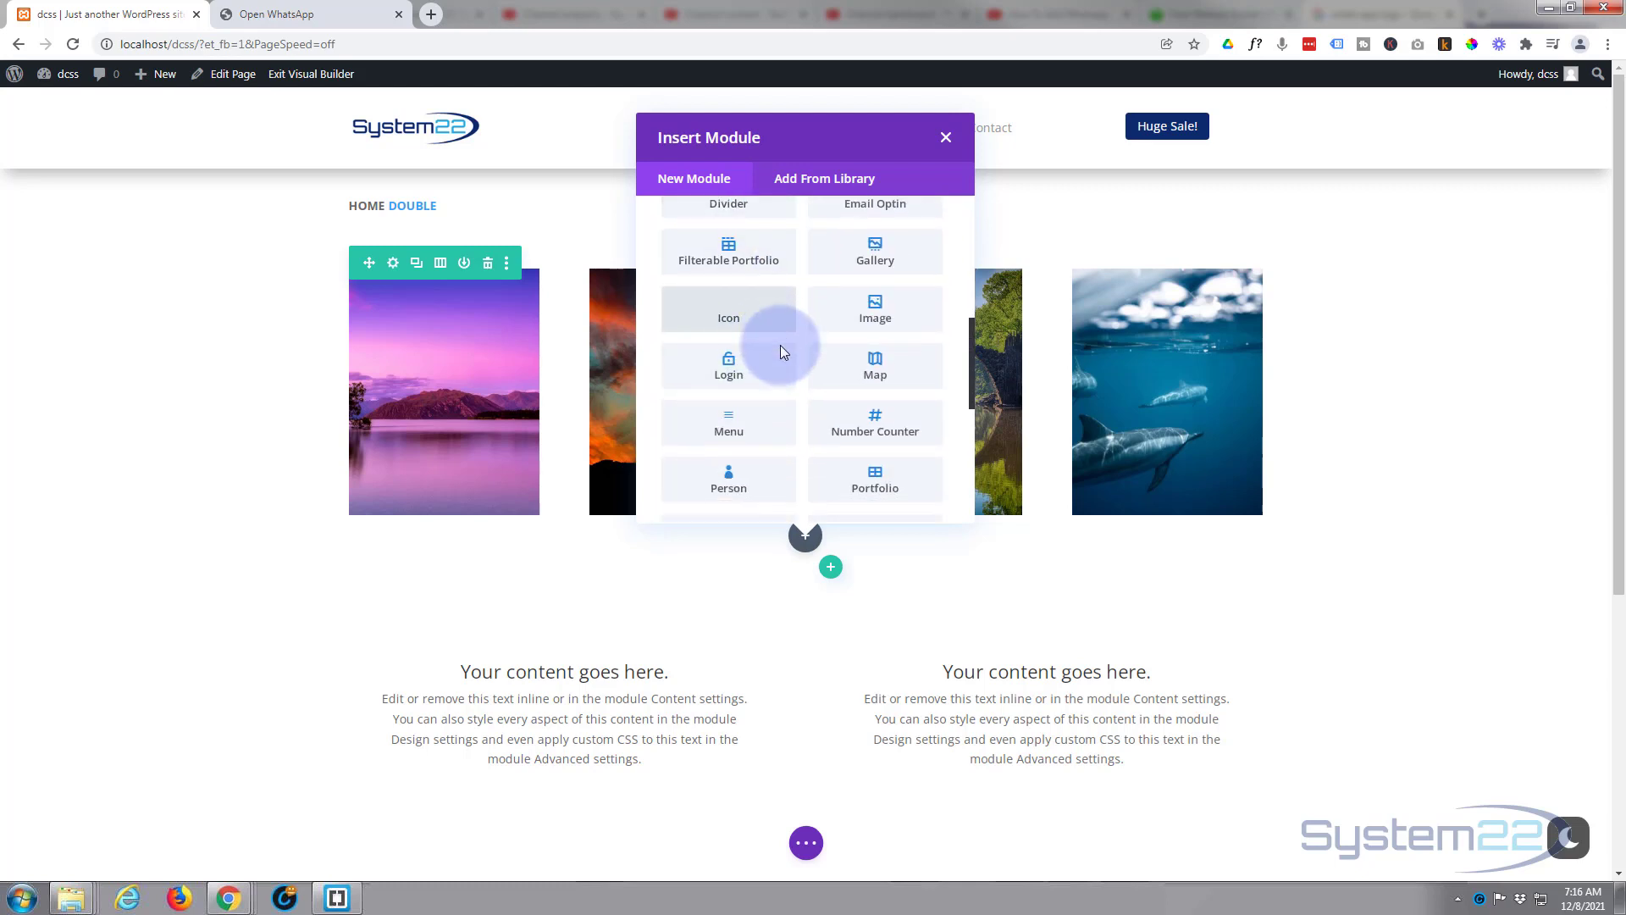
{"action": "scroll", "coordinate": [780, 344], "scroll_direction": "down", "scroll_amount": 4}
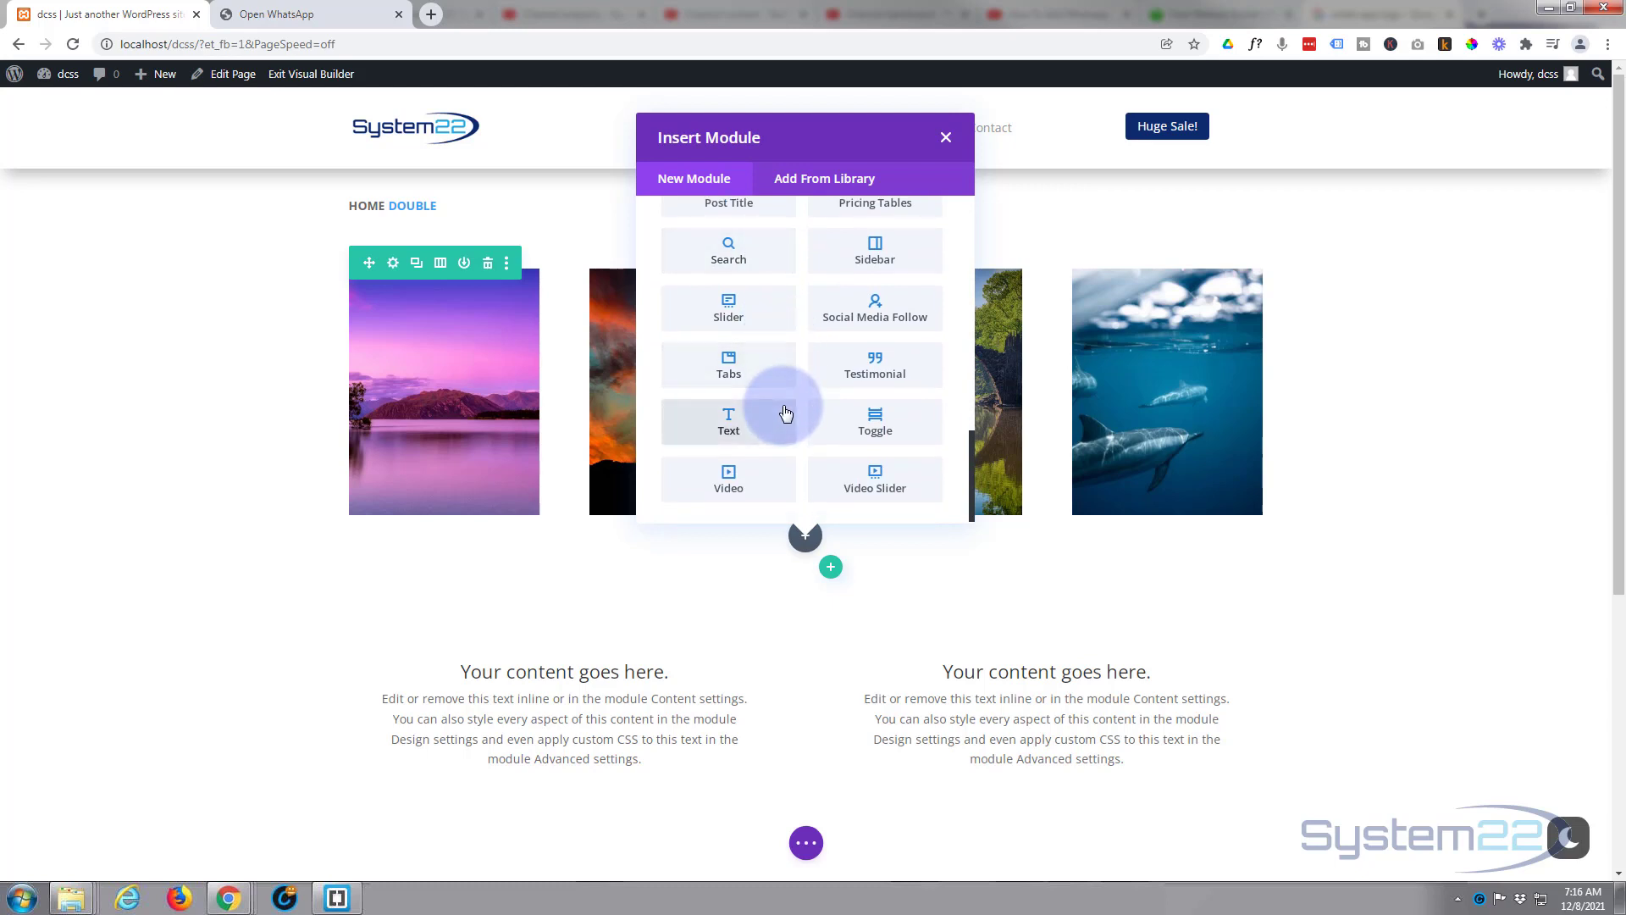
{"action": "scroll", "coordinate": [785, 411], "scroll_direction": "up", "scroll_amount": 5}
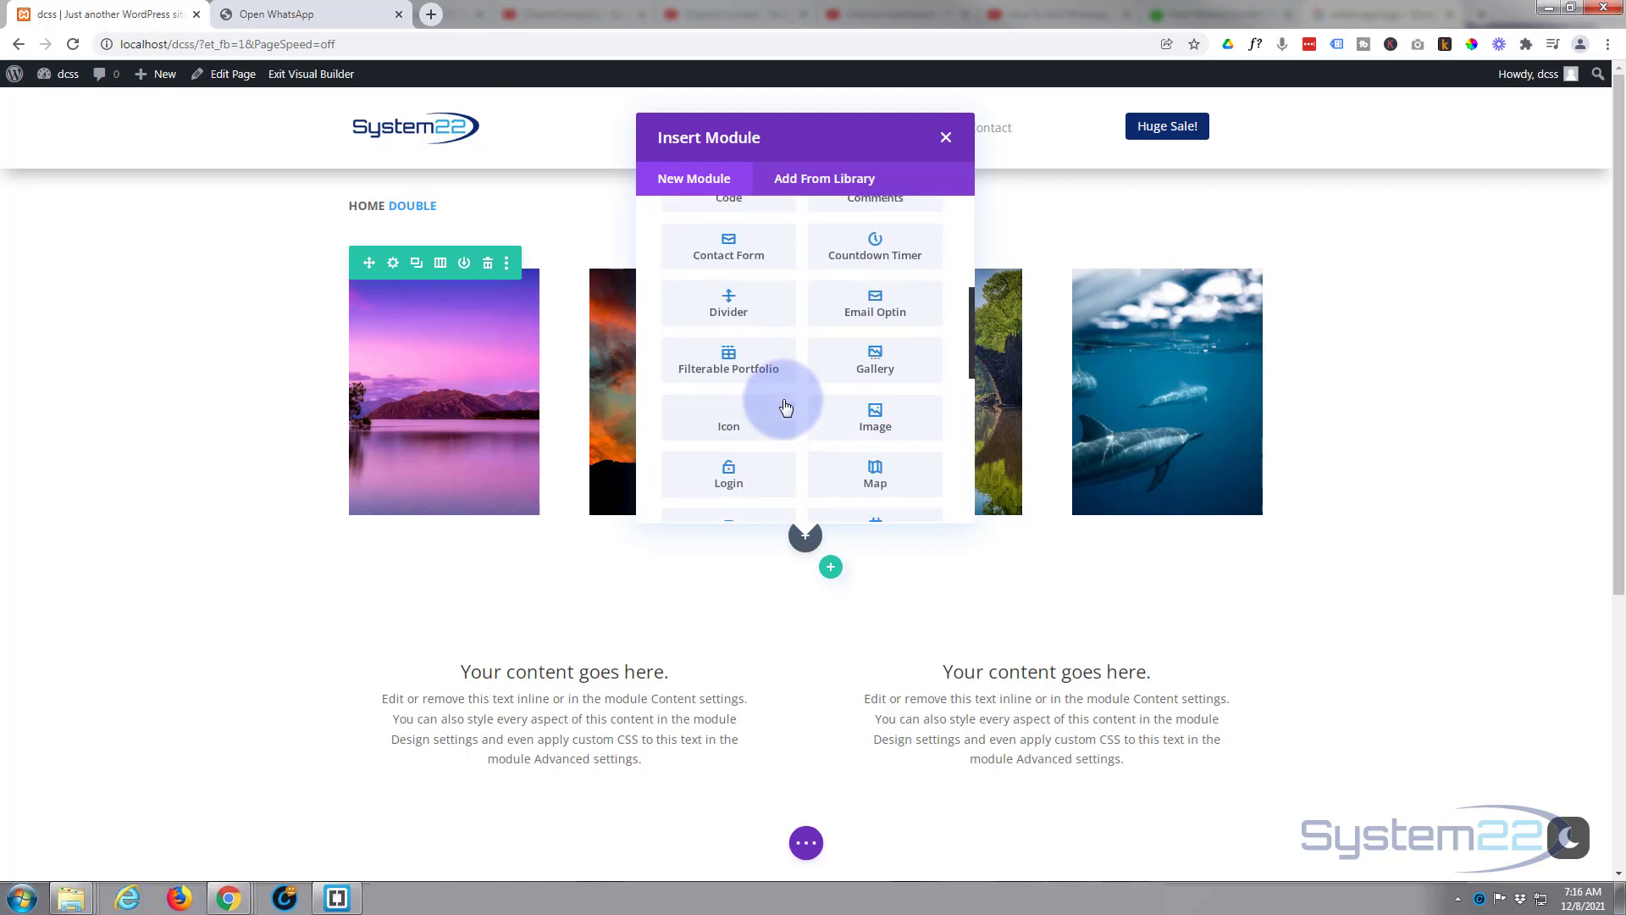
{"action": "scroll", "coordinate": [785, 408], "scroll_direction": "up", "scroll_amount": 2}
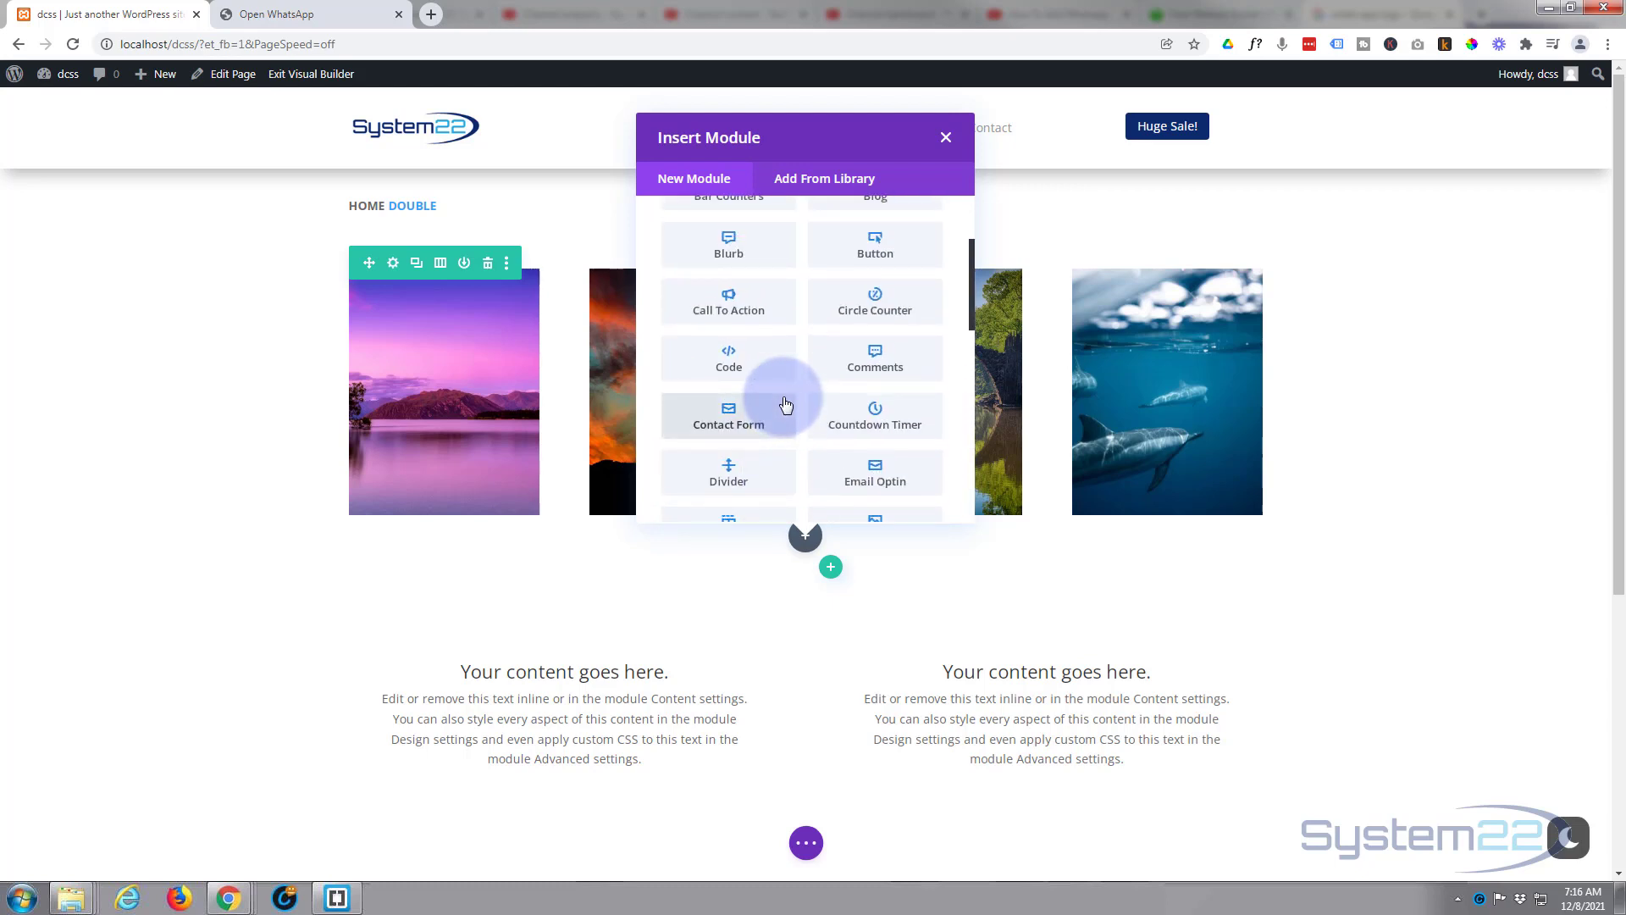
{"action": "scroll", "coordinate": [785, 405], "scroll_direction": "down", "scroll_amount": 2}
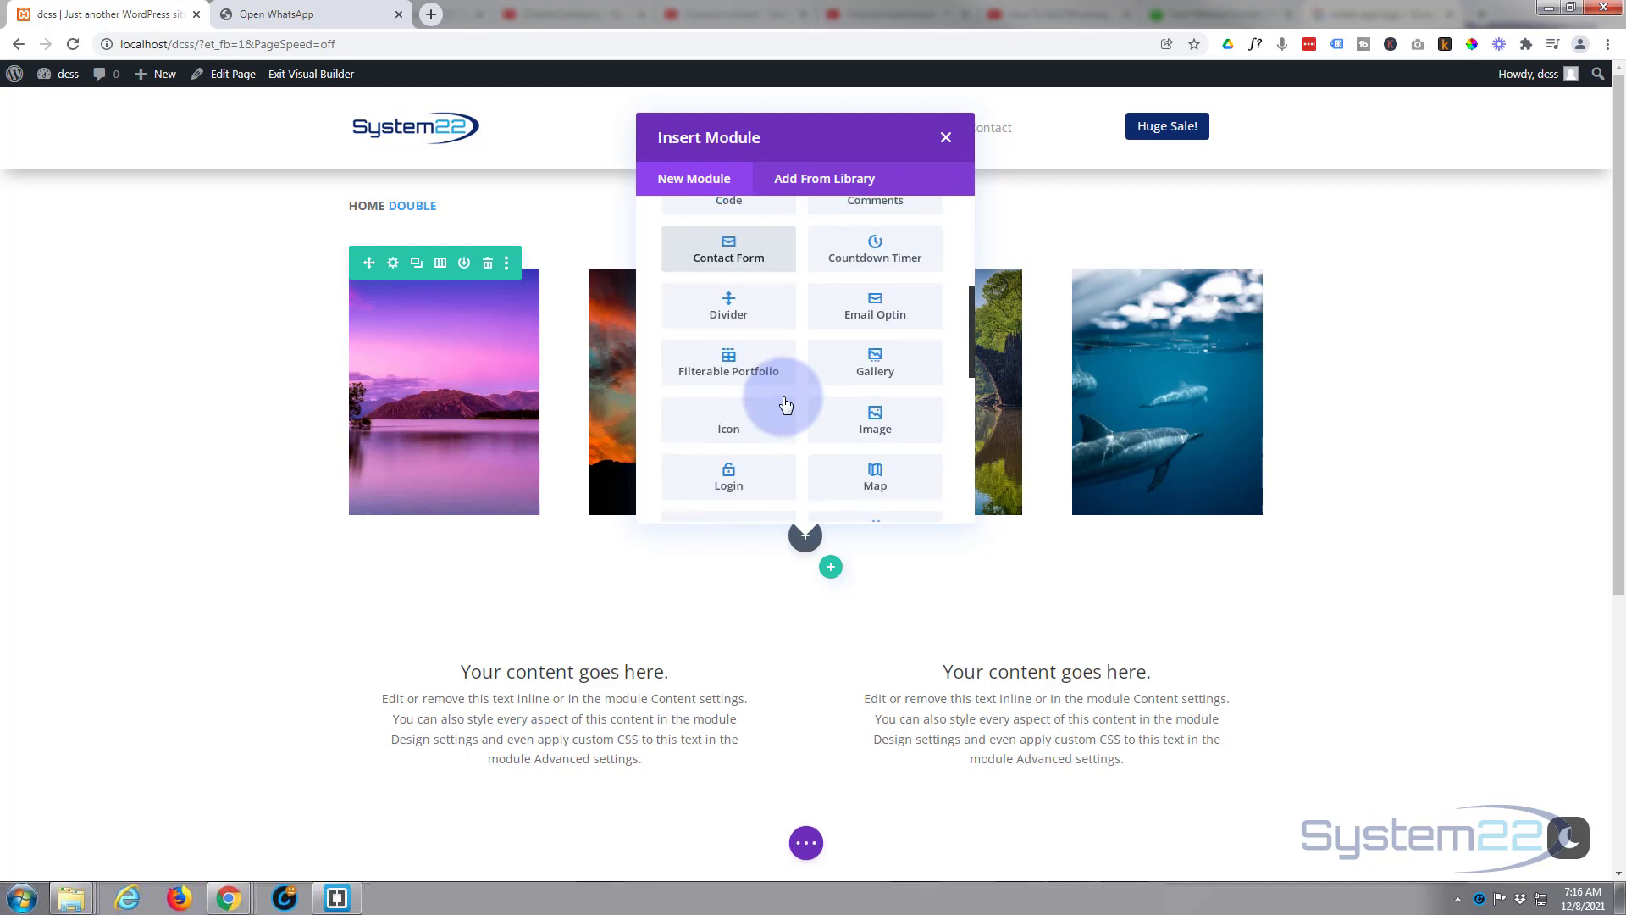
Insert an Icon module and pick the WhatsApp icon by searching 'wha'.
{"action": "left_click", "coordinate": [745, 421]}
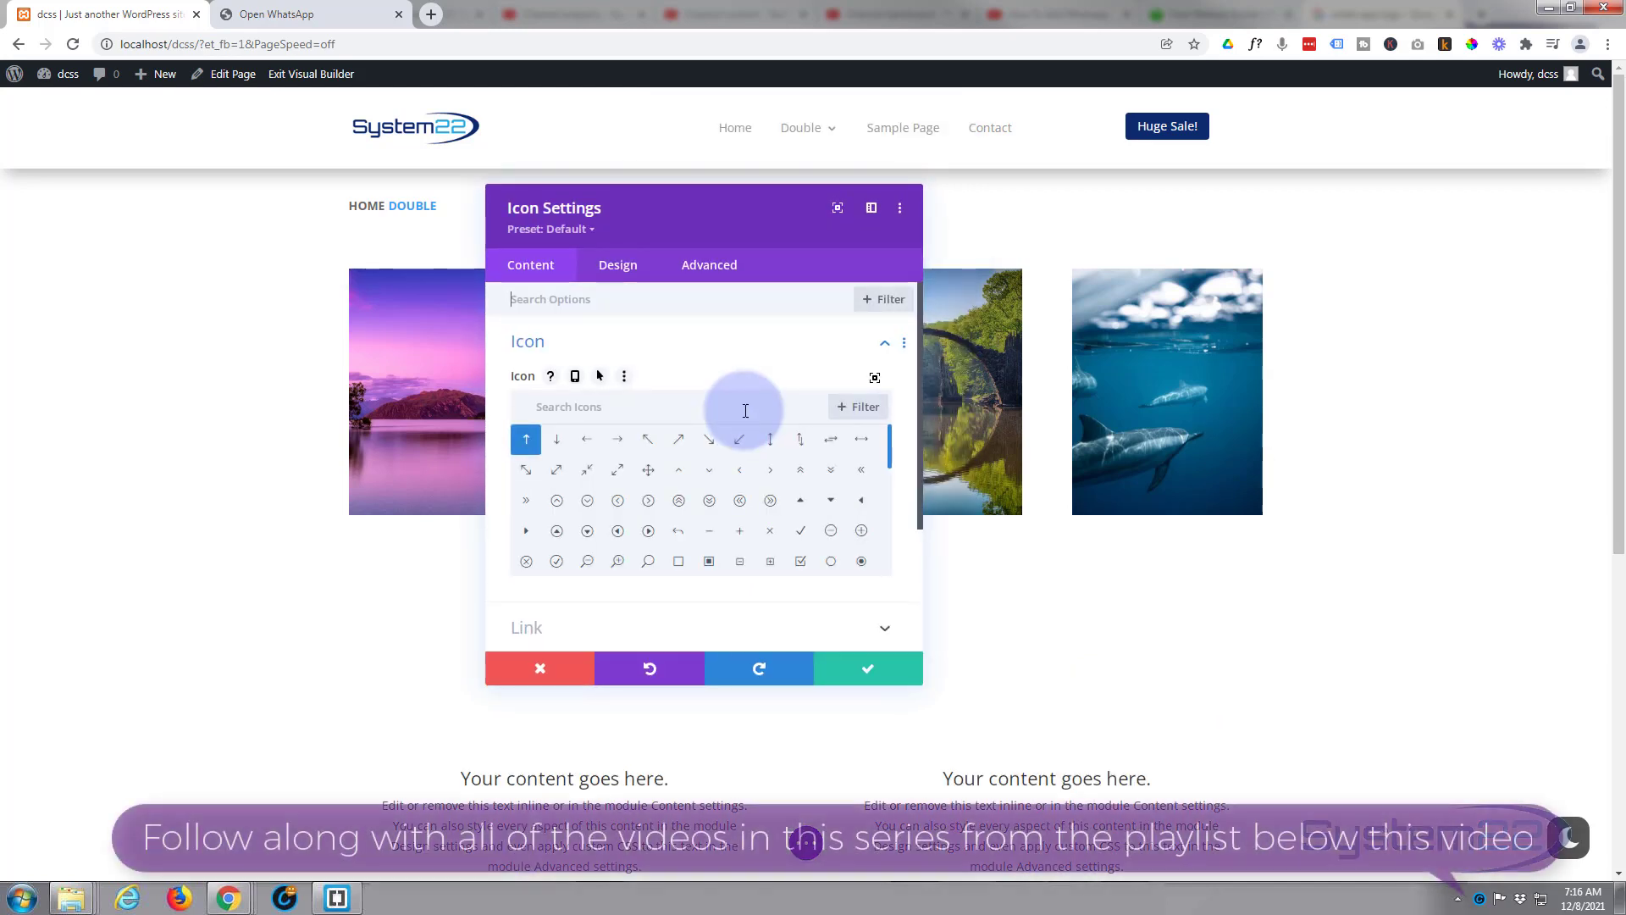
{"action": "left_click", "coordinate": [594, 405]}
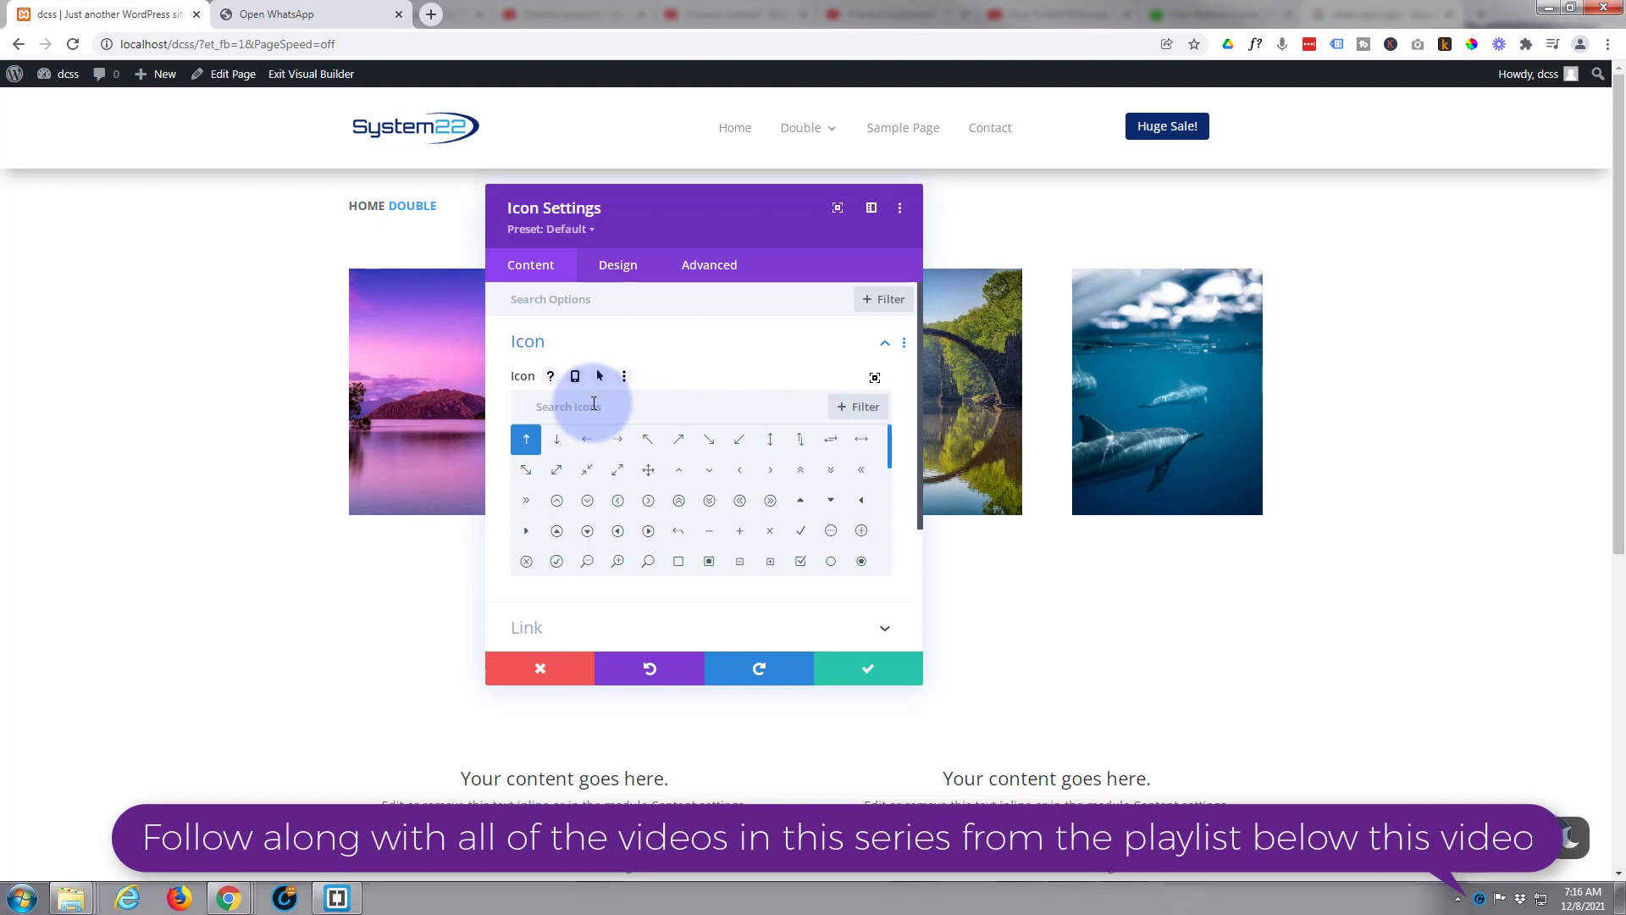
{"action": "type", "text": "whats"}
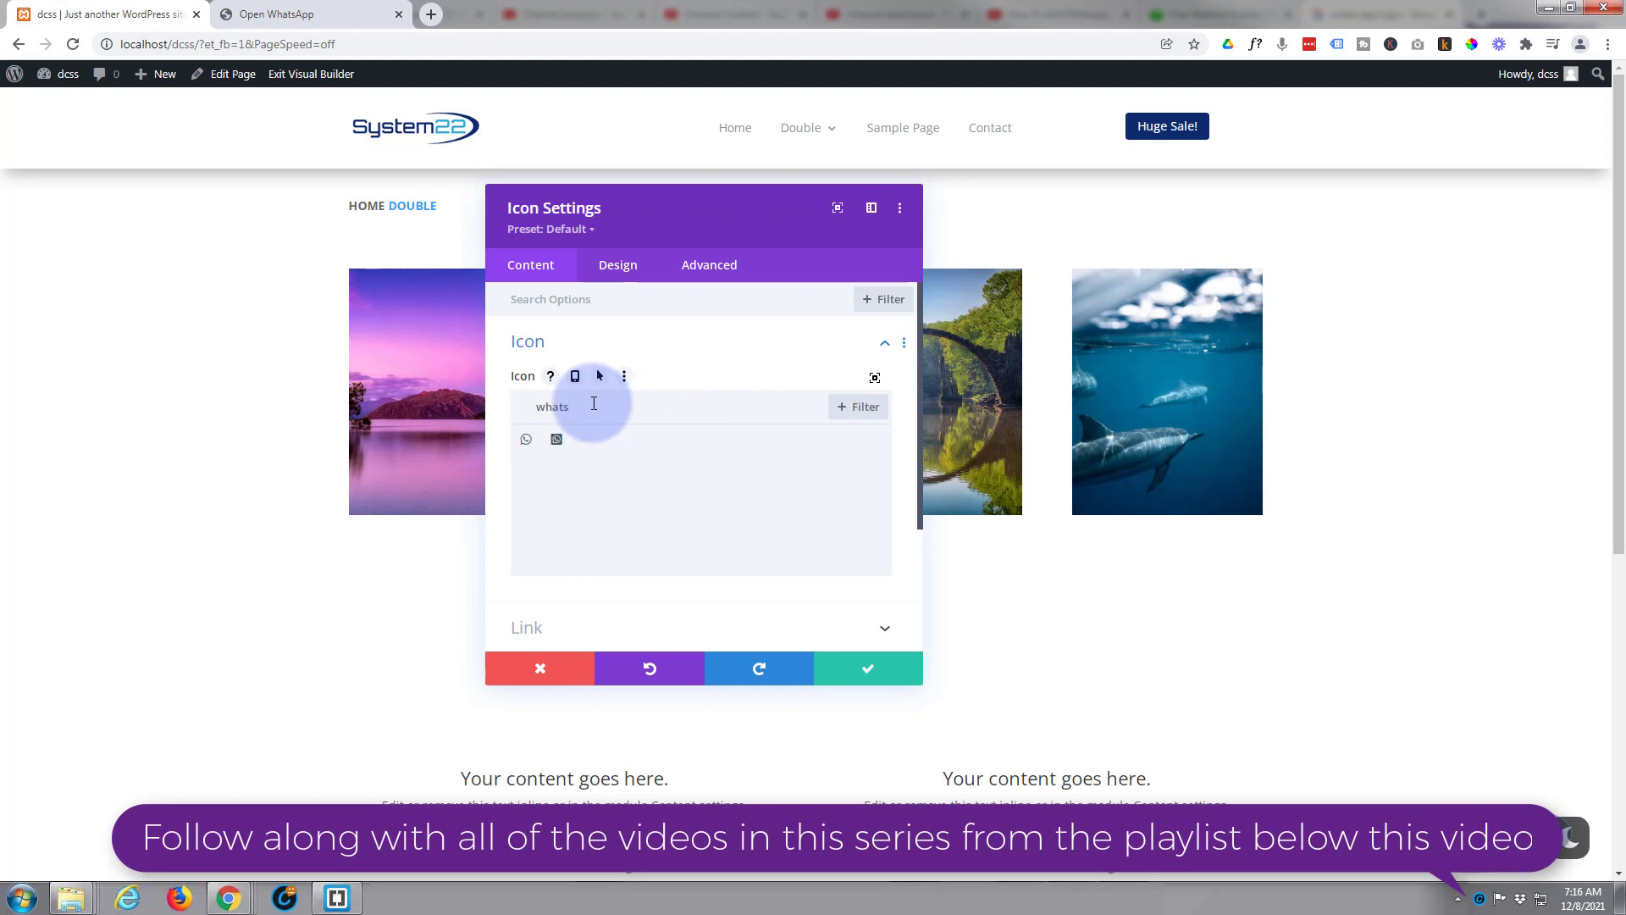
{"action": "left_click", "coordinate": [556, 442]}
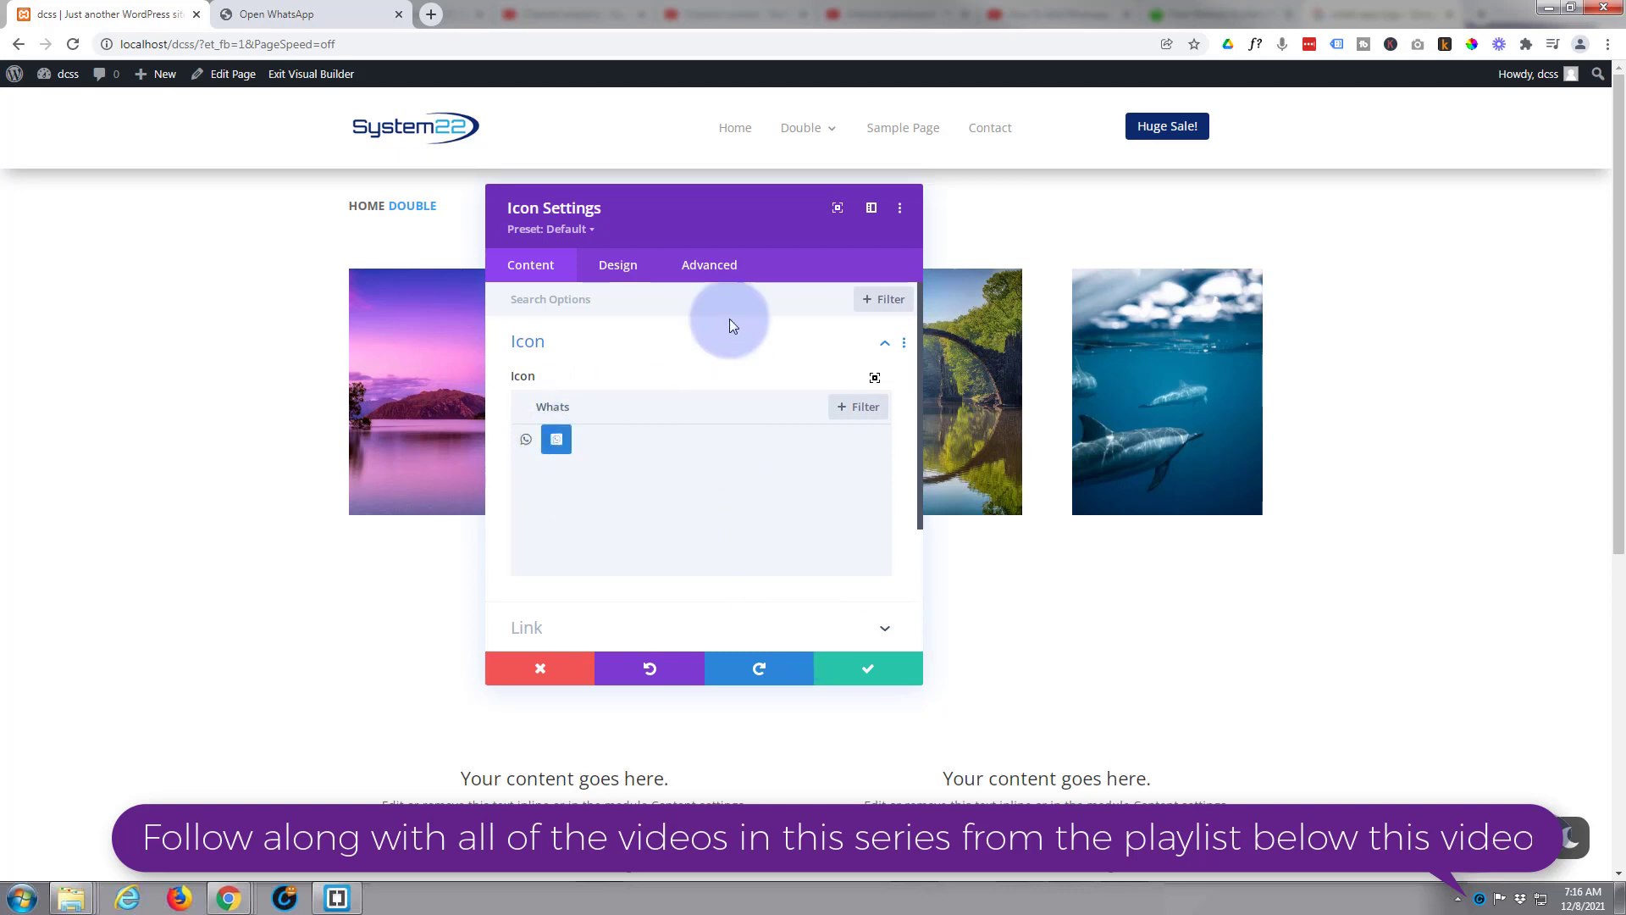
{"action": "left_click_drag", "start_coordinate": [842, 246], "coordinate": [1234, 246]}
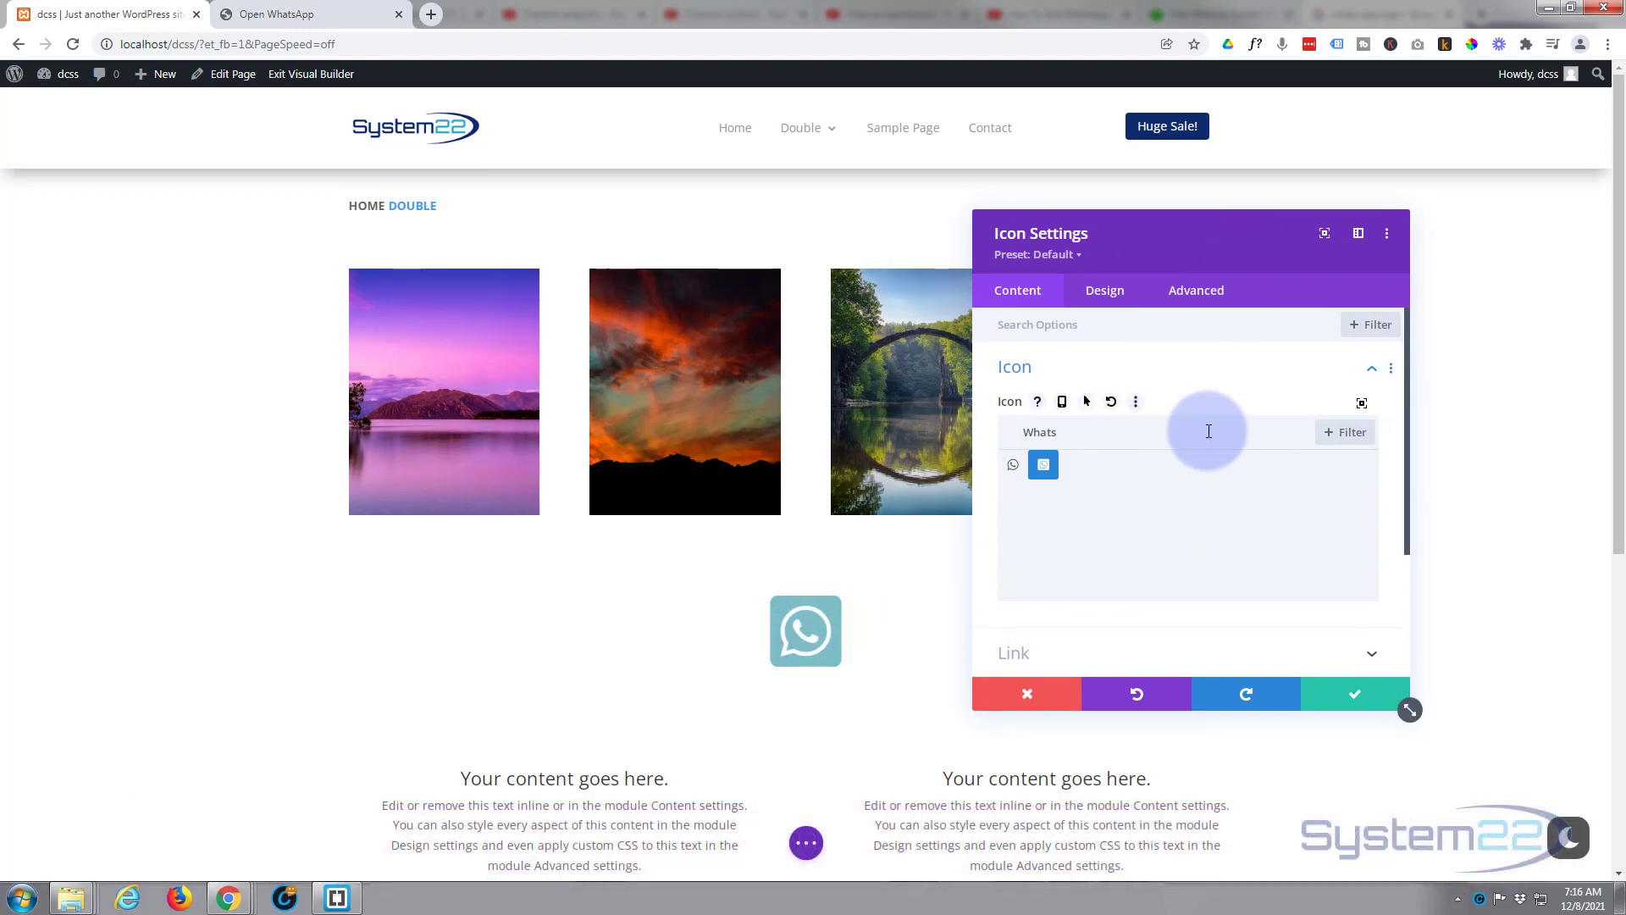
{"action": "scroll", "coordinate": [1208, 431], "scroll_direction": "down", "scroll_amount": 2}
{"action": "left_click", "coordinate": [1161, 472]}
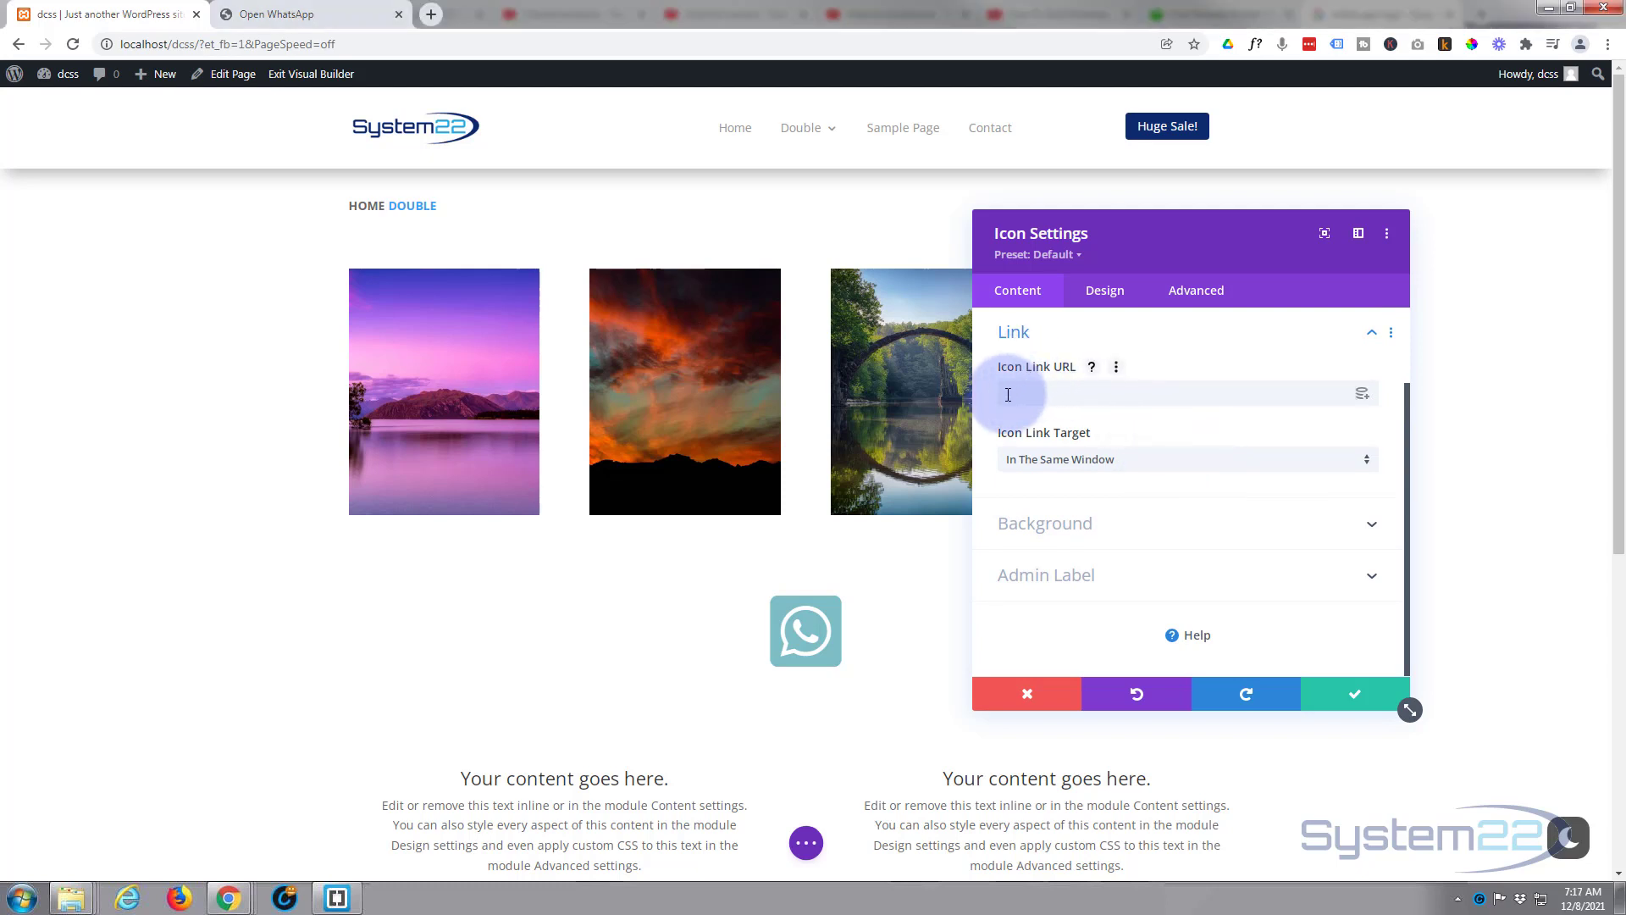
{"action": "left_click", "coordinate": [1057, 391]}
{"action": "type", "text": "https://wa.me"}
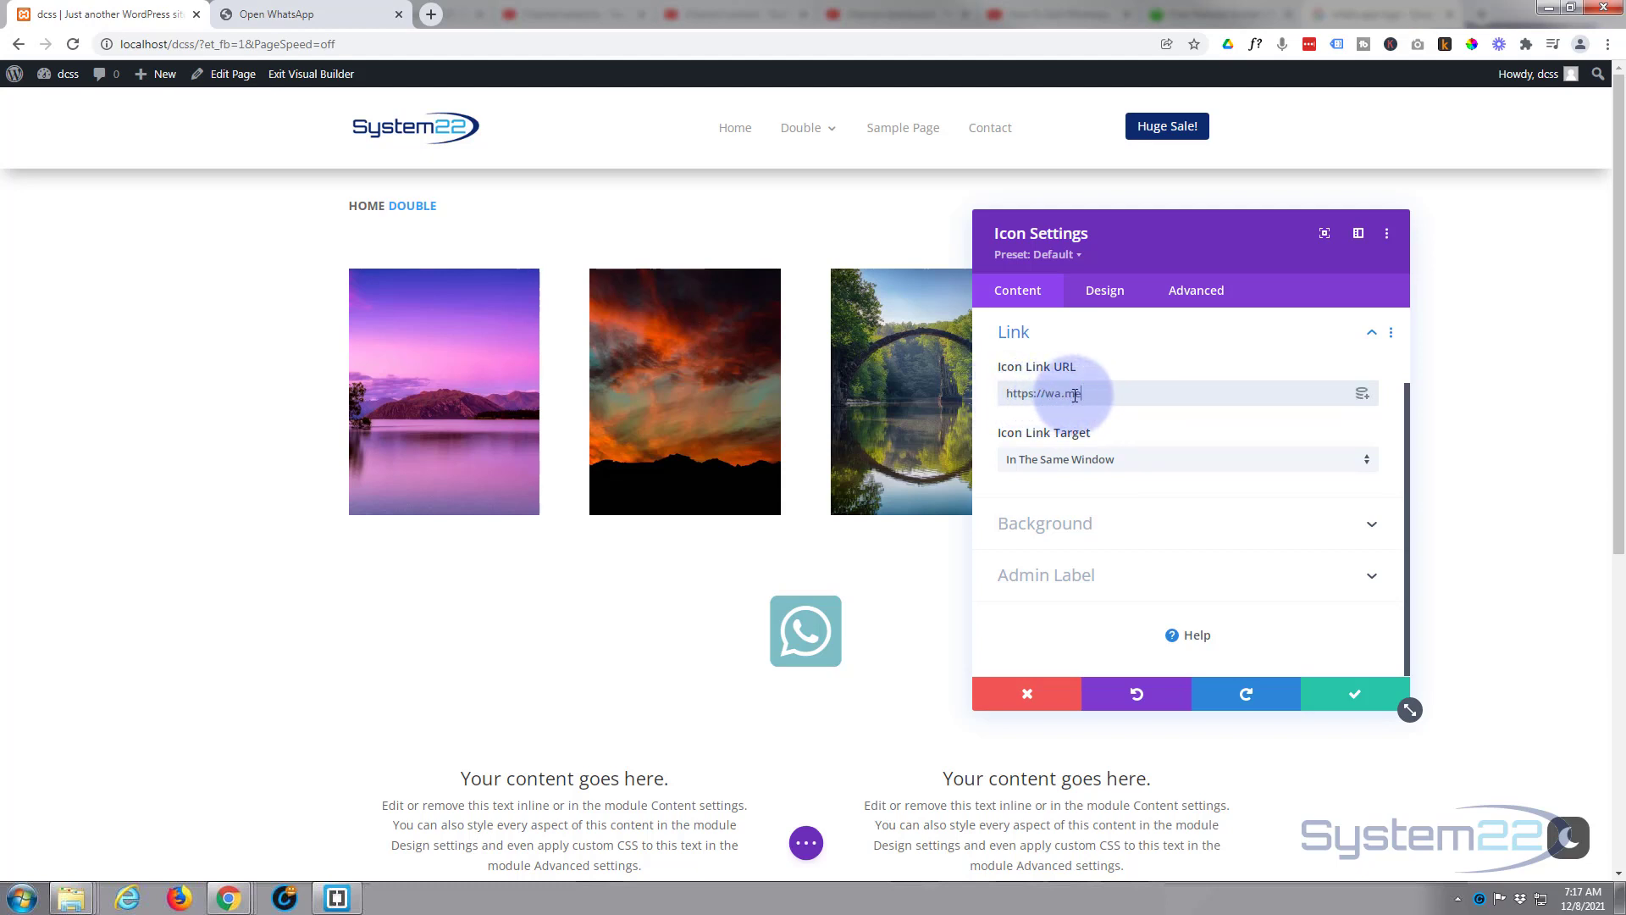
{"action": "left_click", "coordinate": [1148, 396]}
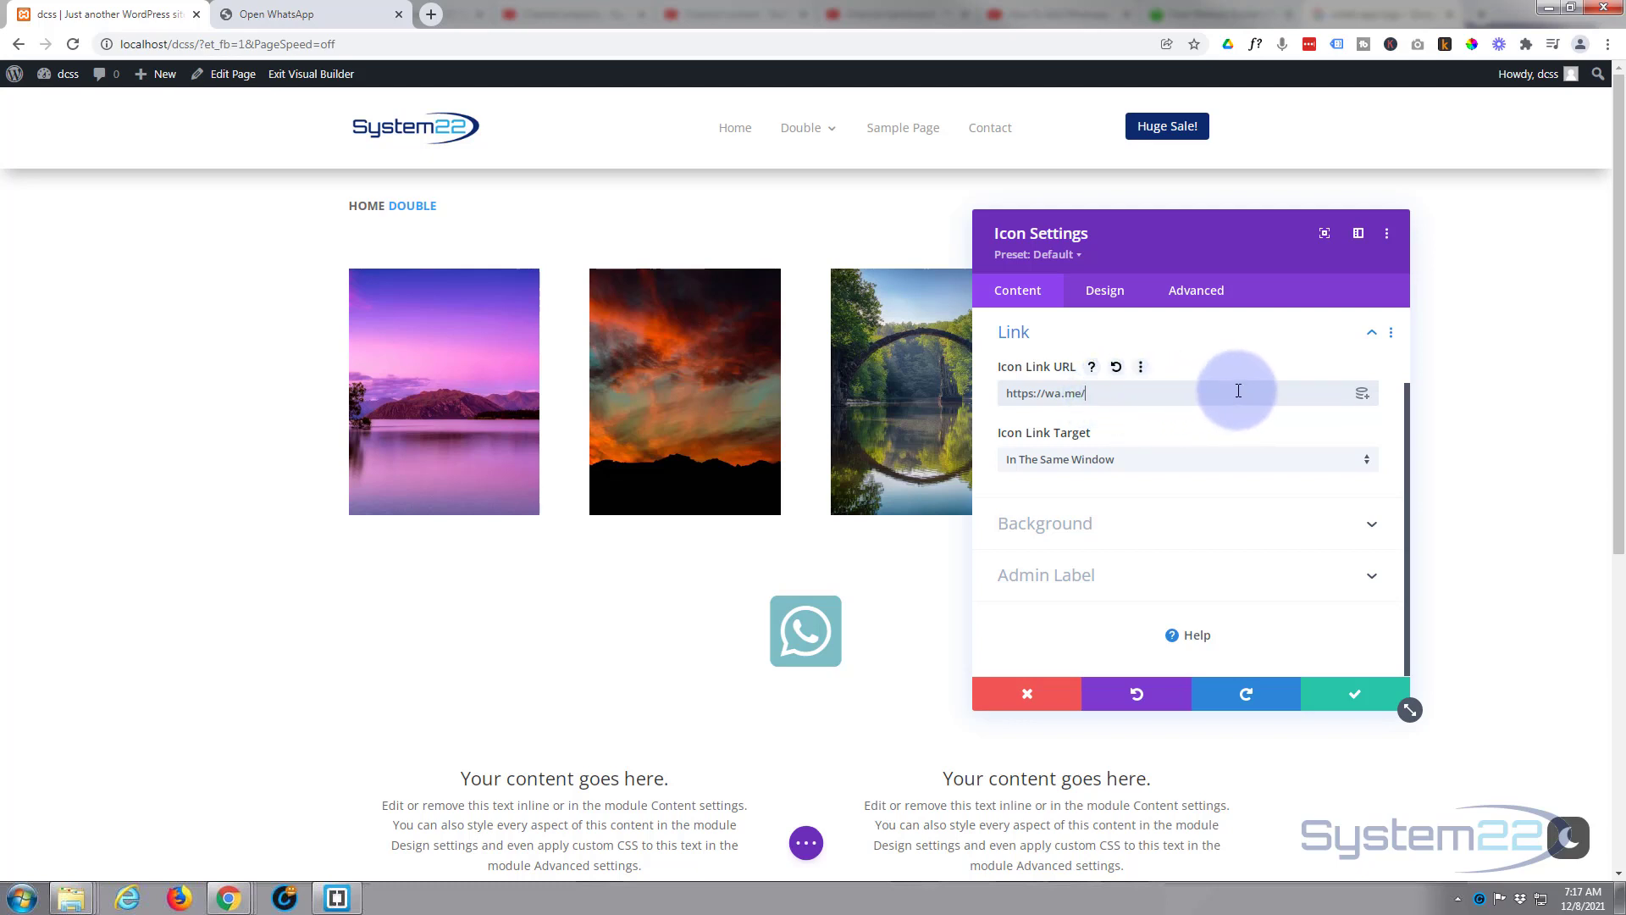
{"action": "key", "text": "BackSpace"}
{"action": "key", "text": "BackSpace"}
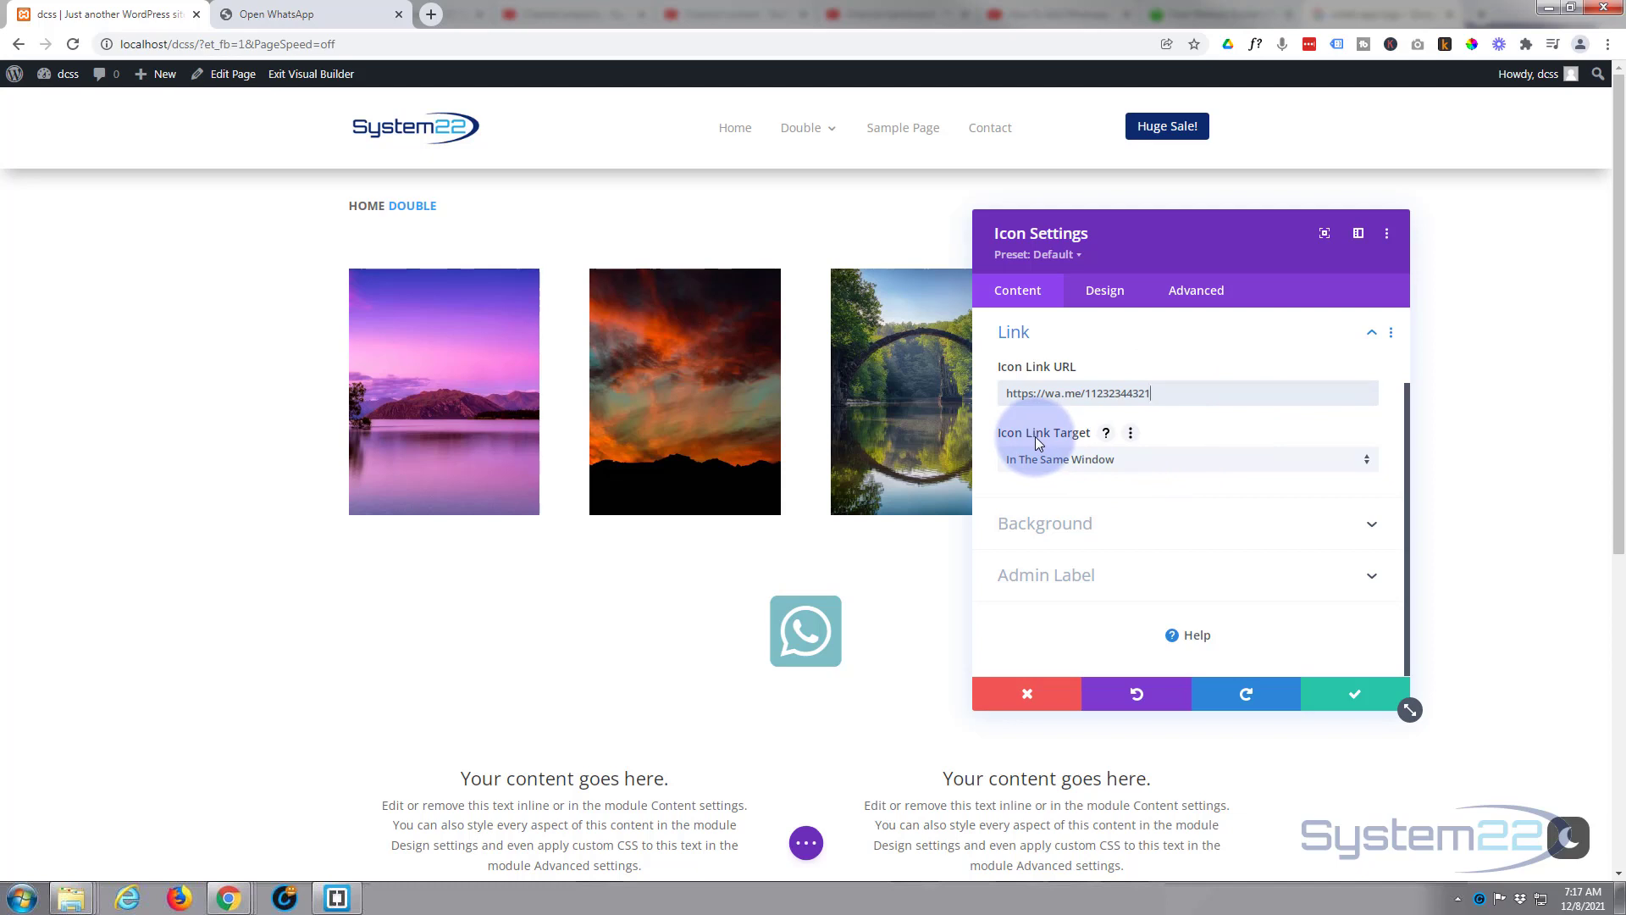
{"action": "left_click", "coordinate": [1131, 459]}
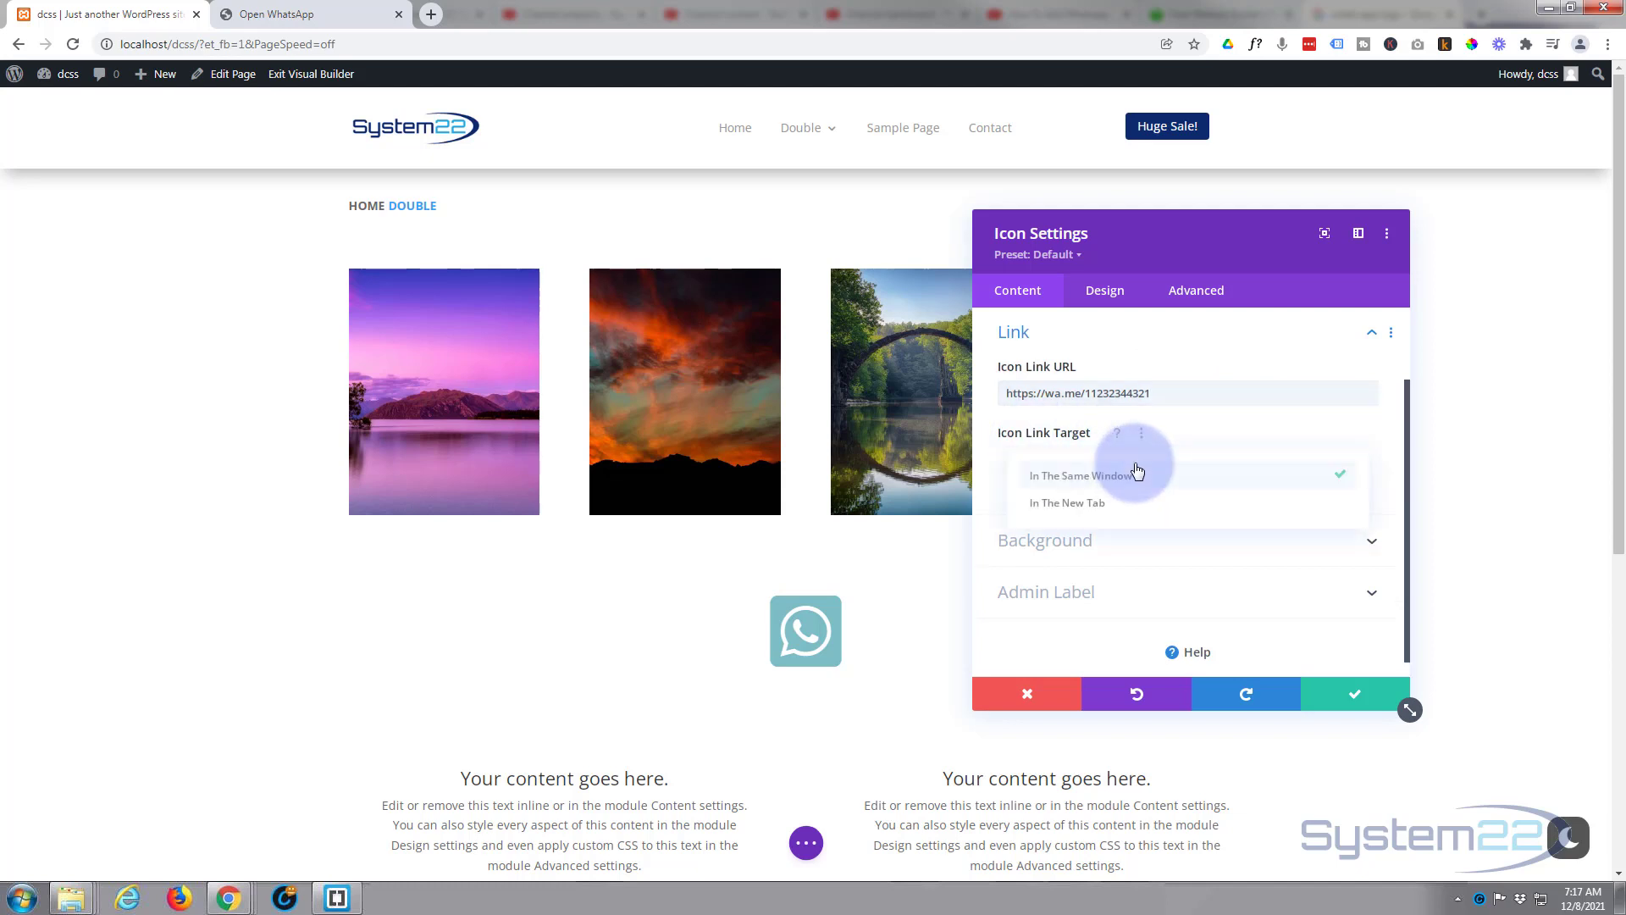
{"action": "left_click", "coordinate": [1095, 504]}
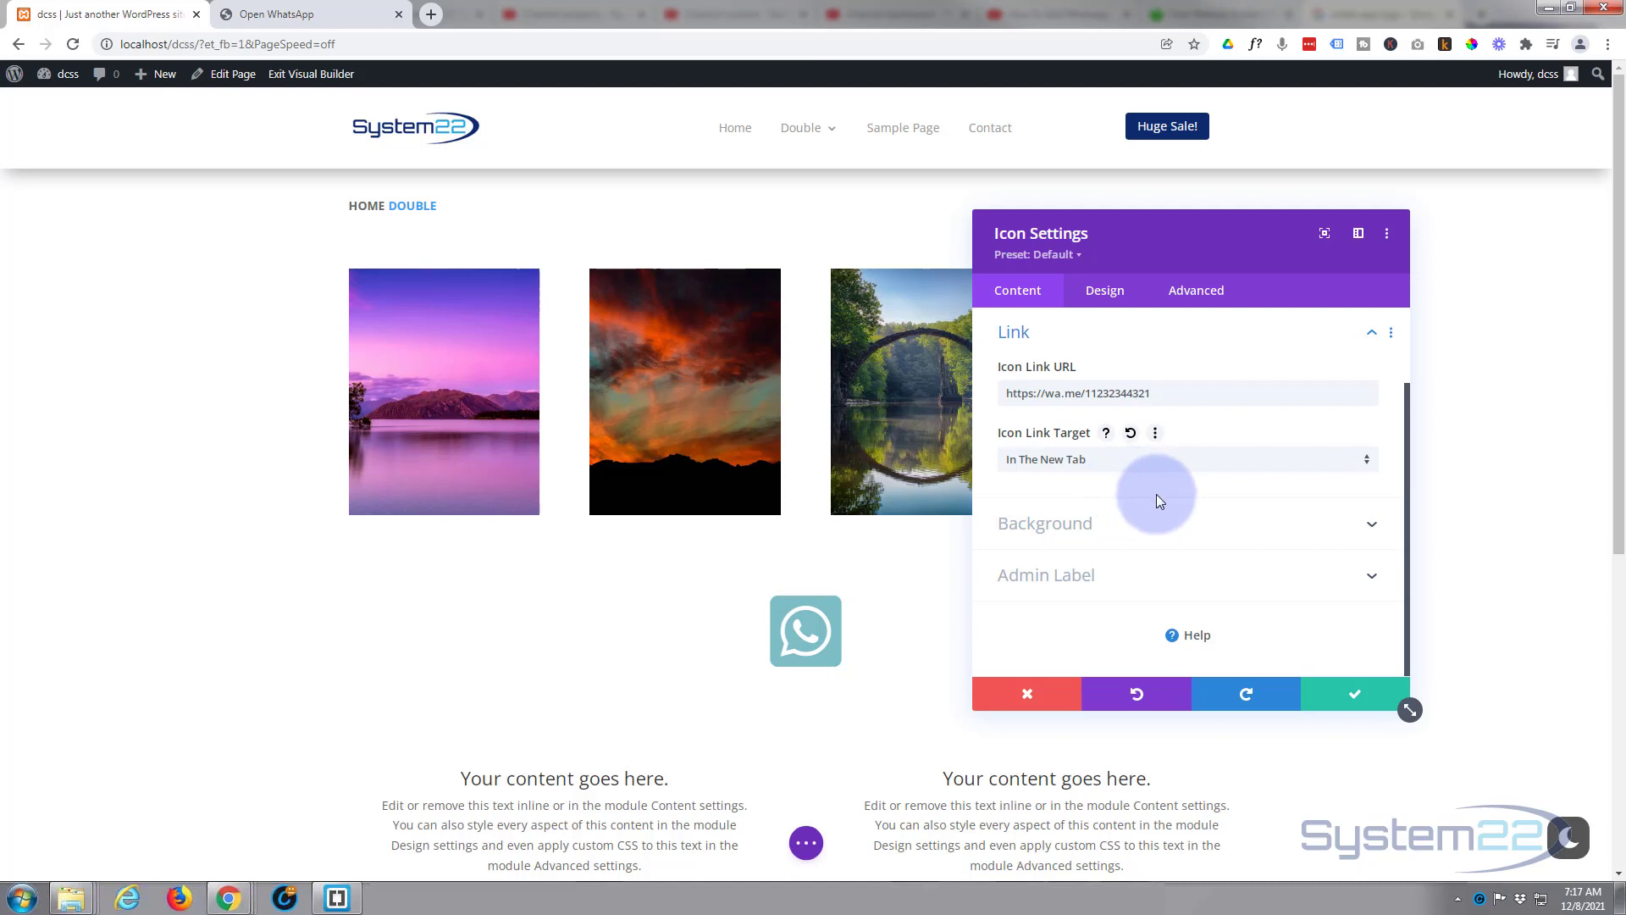
Show the Design tab's Icon settings, currently color #7EBEC5 and size 96px.
{"action": "left_click", "coordinate": [1105, 292]}
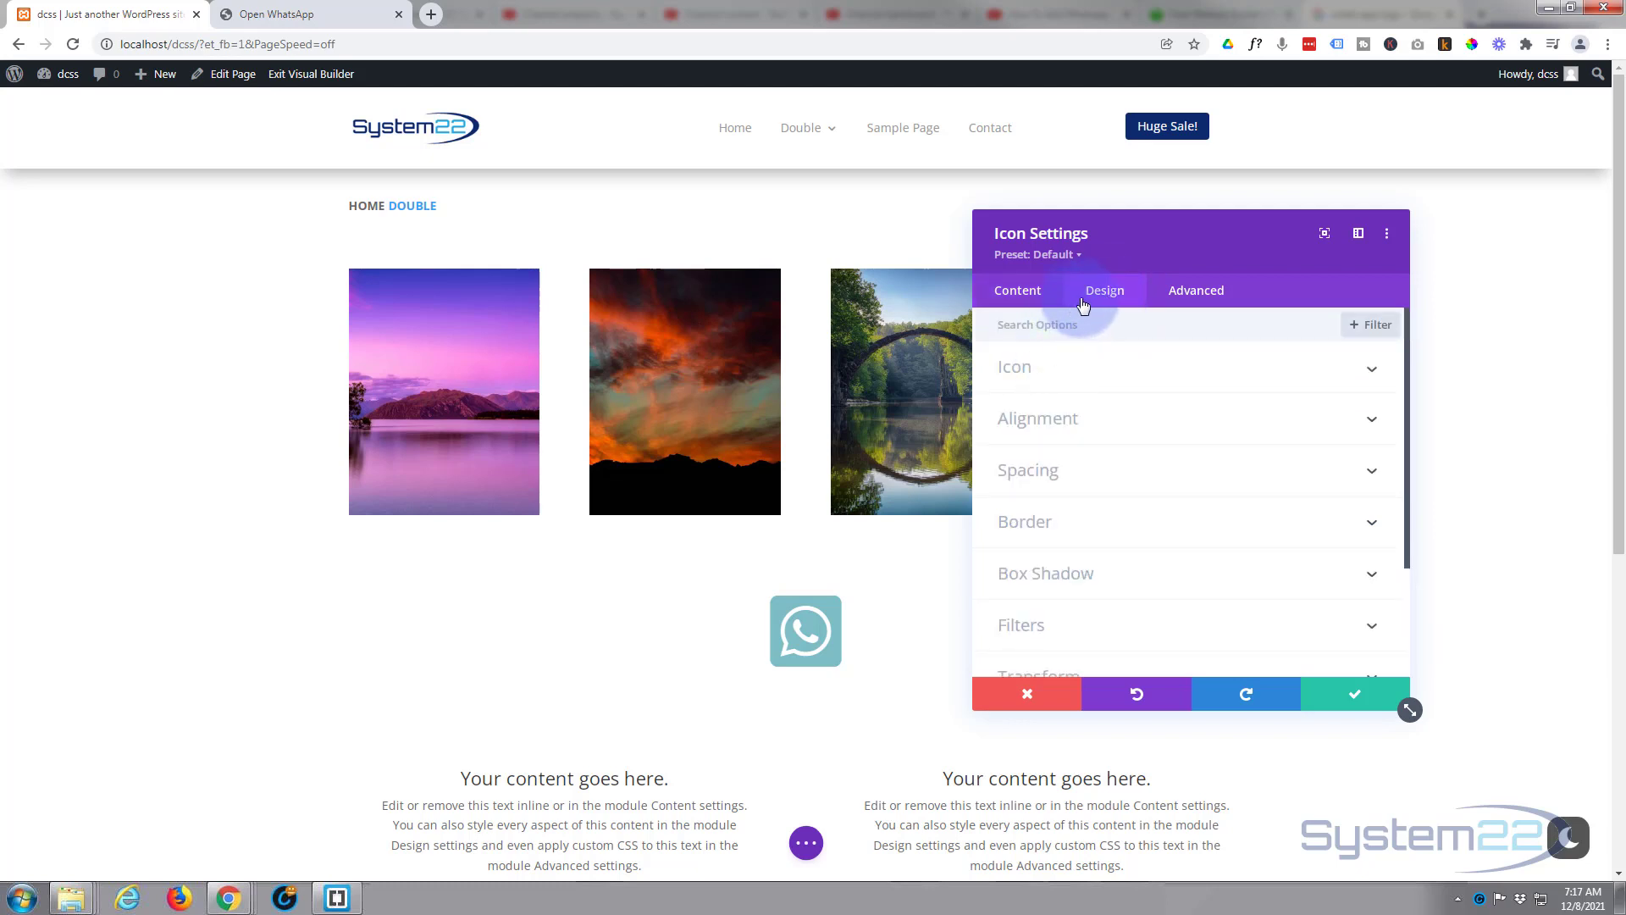
{"action": "left_click", "coordinate": [1084, 373]}
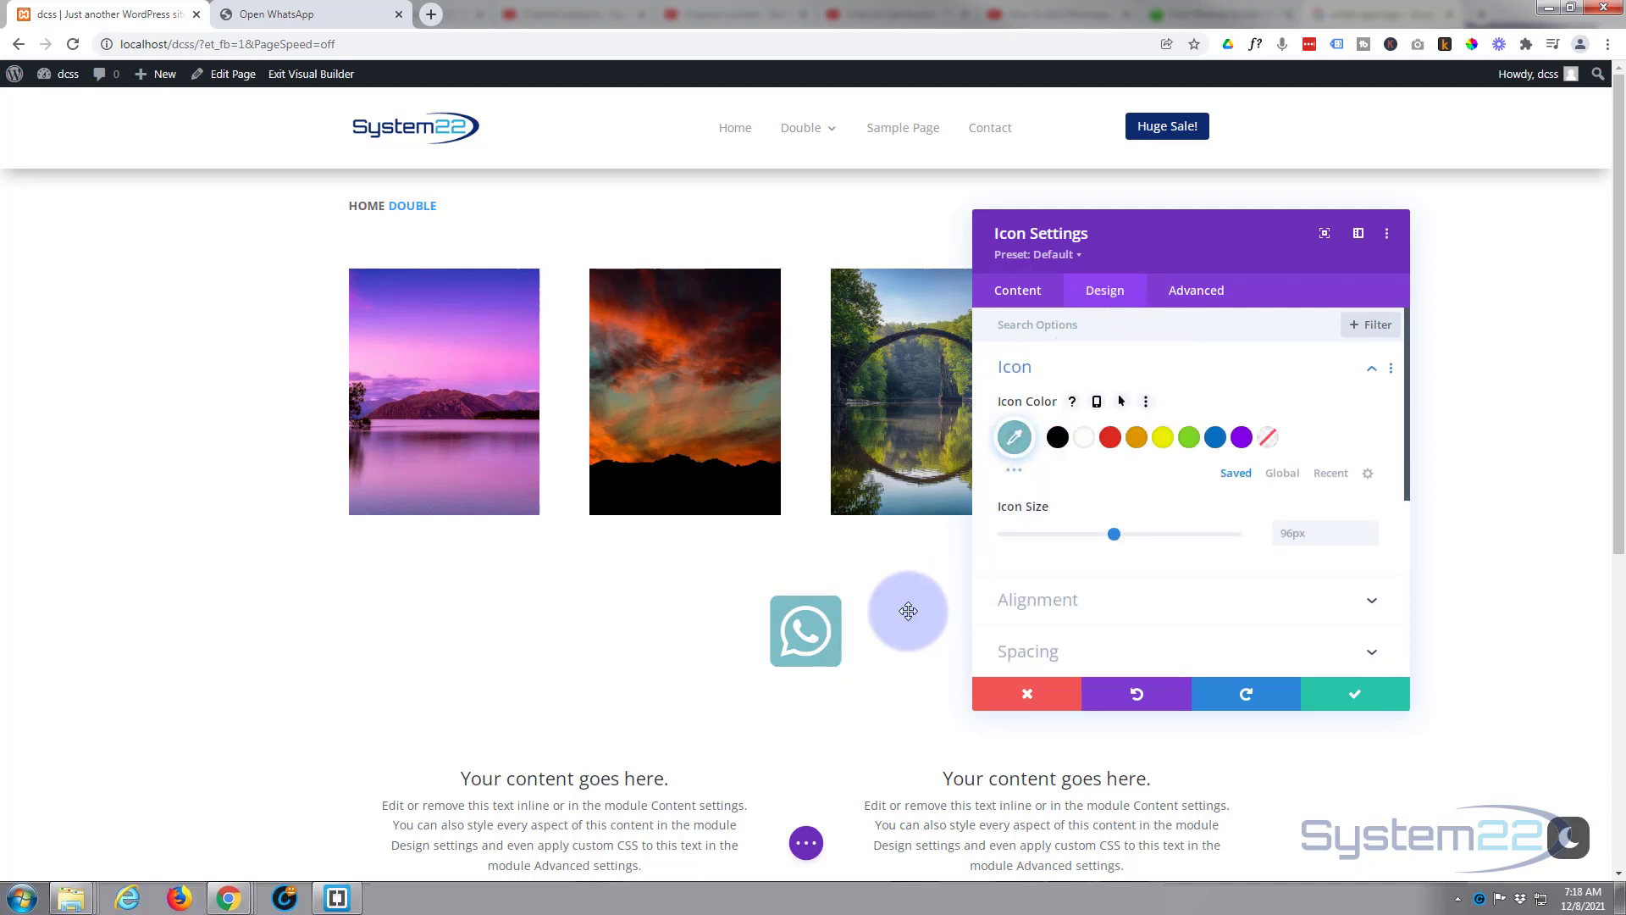
Sample the WhatsApp logo green with the ColorPick Eyedropper and copy hex 4FCC5D.
{"action": "left_click", "coordinate": [333, 12]}
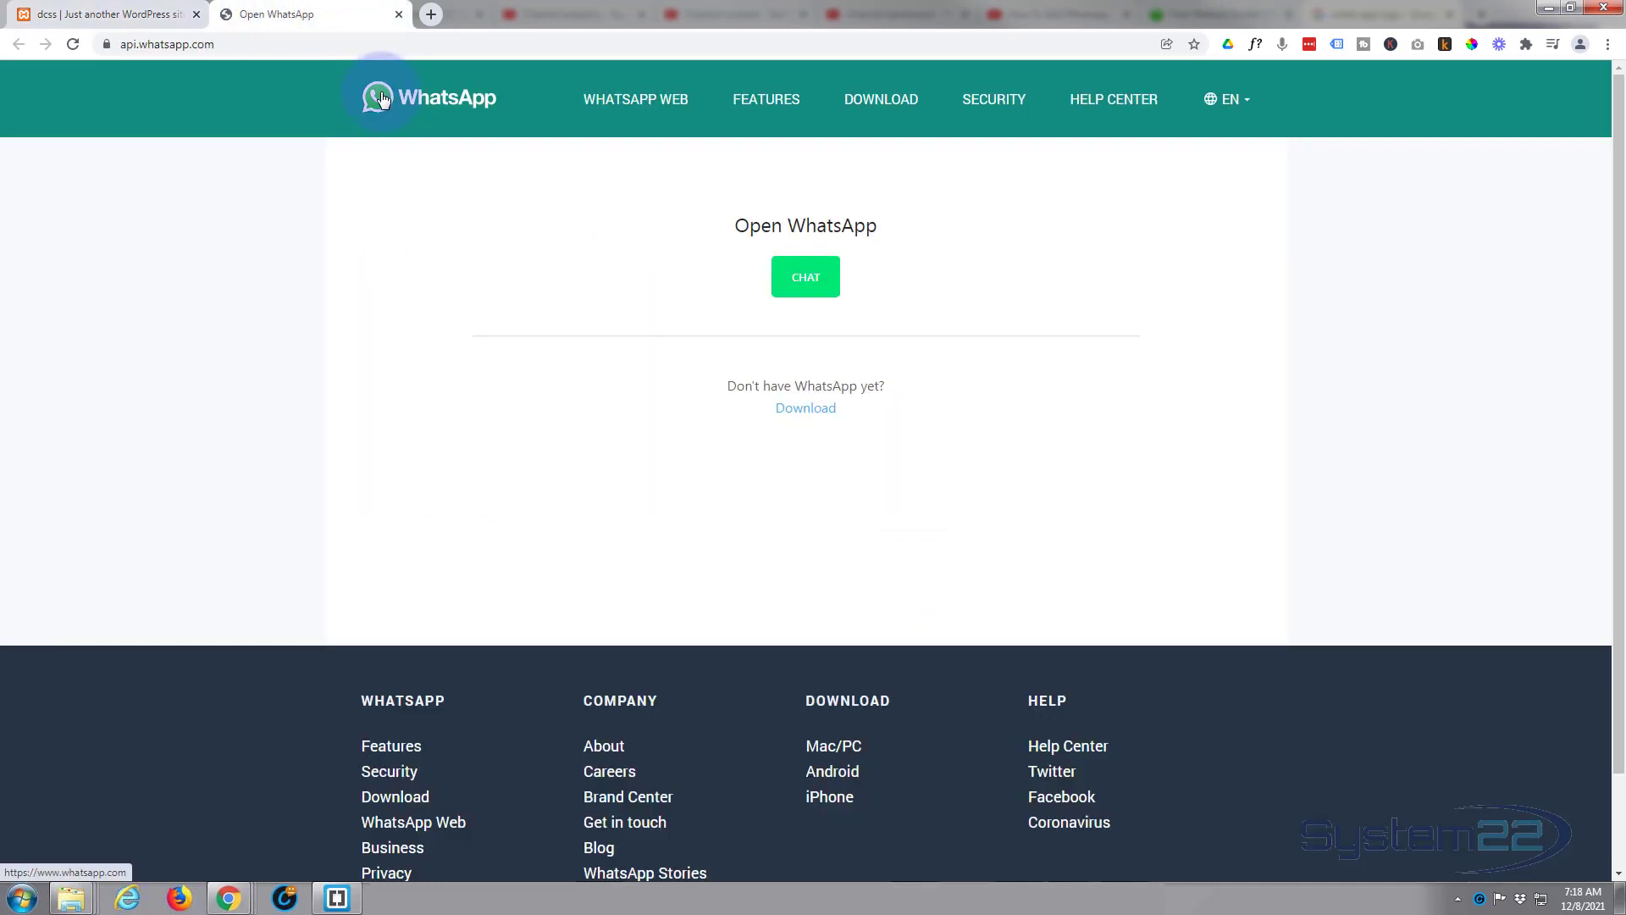
{"action": "left_click", "coordinate": [1472, 43]}
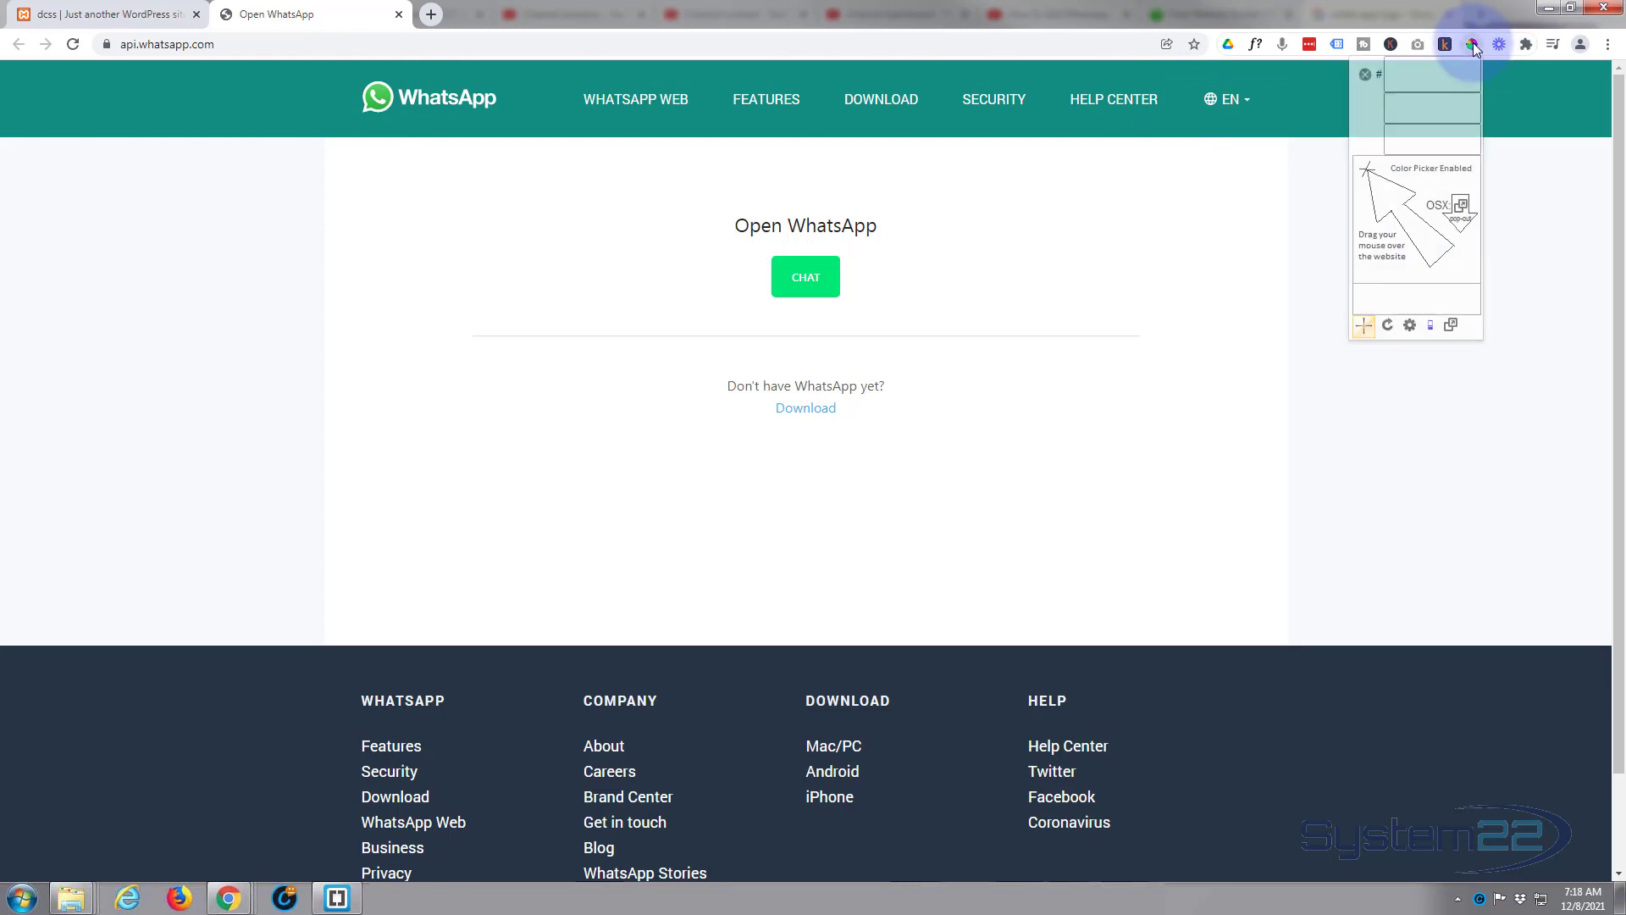
{"action": "left_click", "coordinate": [390, 84]}
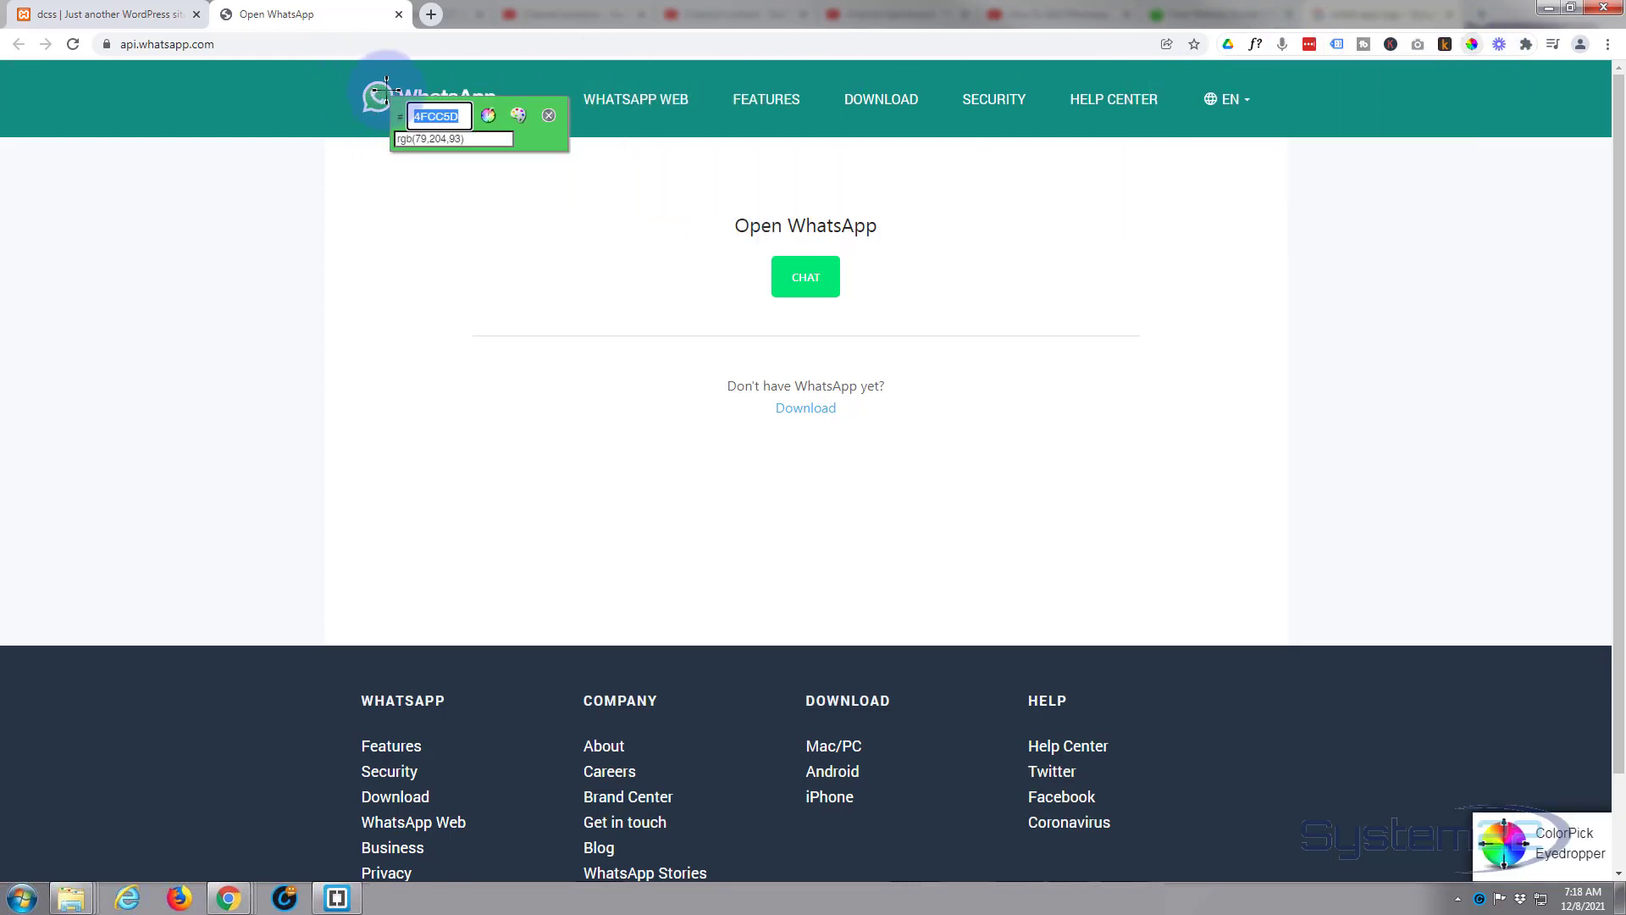
{"action": "right_click", "coordinate": [434, 116]}
{"action": "left_click", "coordinate": [471, 123]}
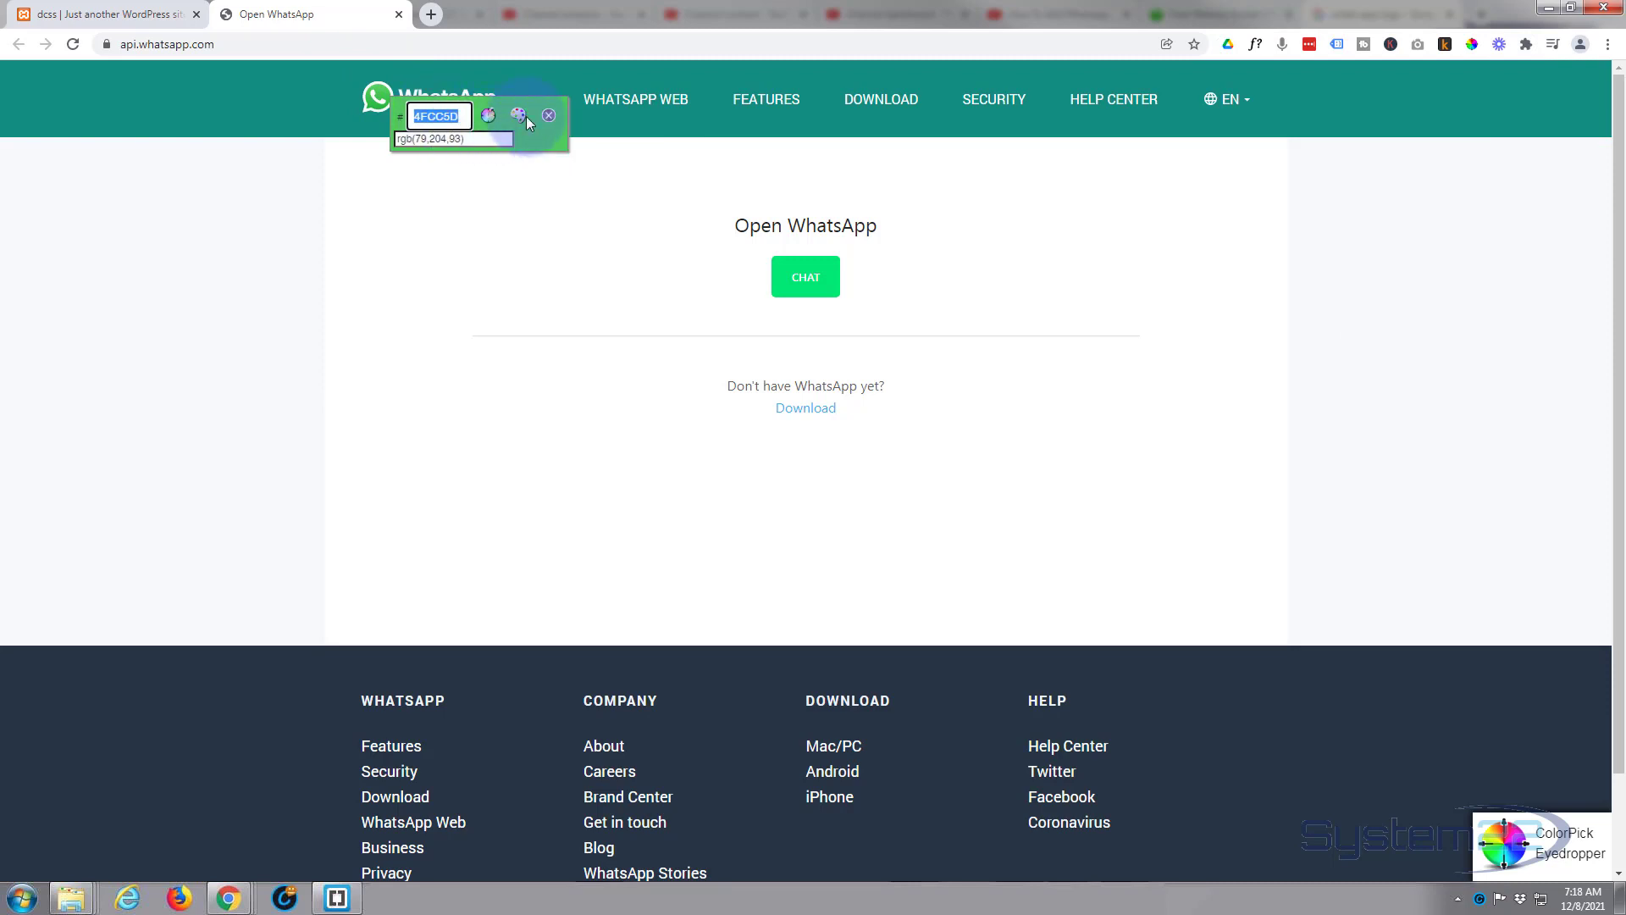
{"action": "left_click", "coordinate": [547, 113]}
Set the WhatsApp icon's Icon Color to #4fcc5d.
{"action": "left_click", "coordinate": [165, 15]}
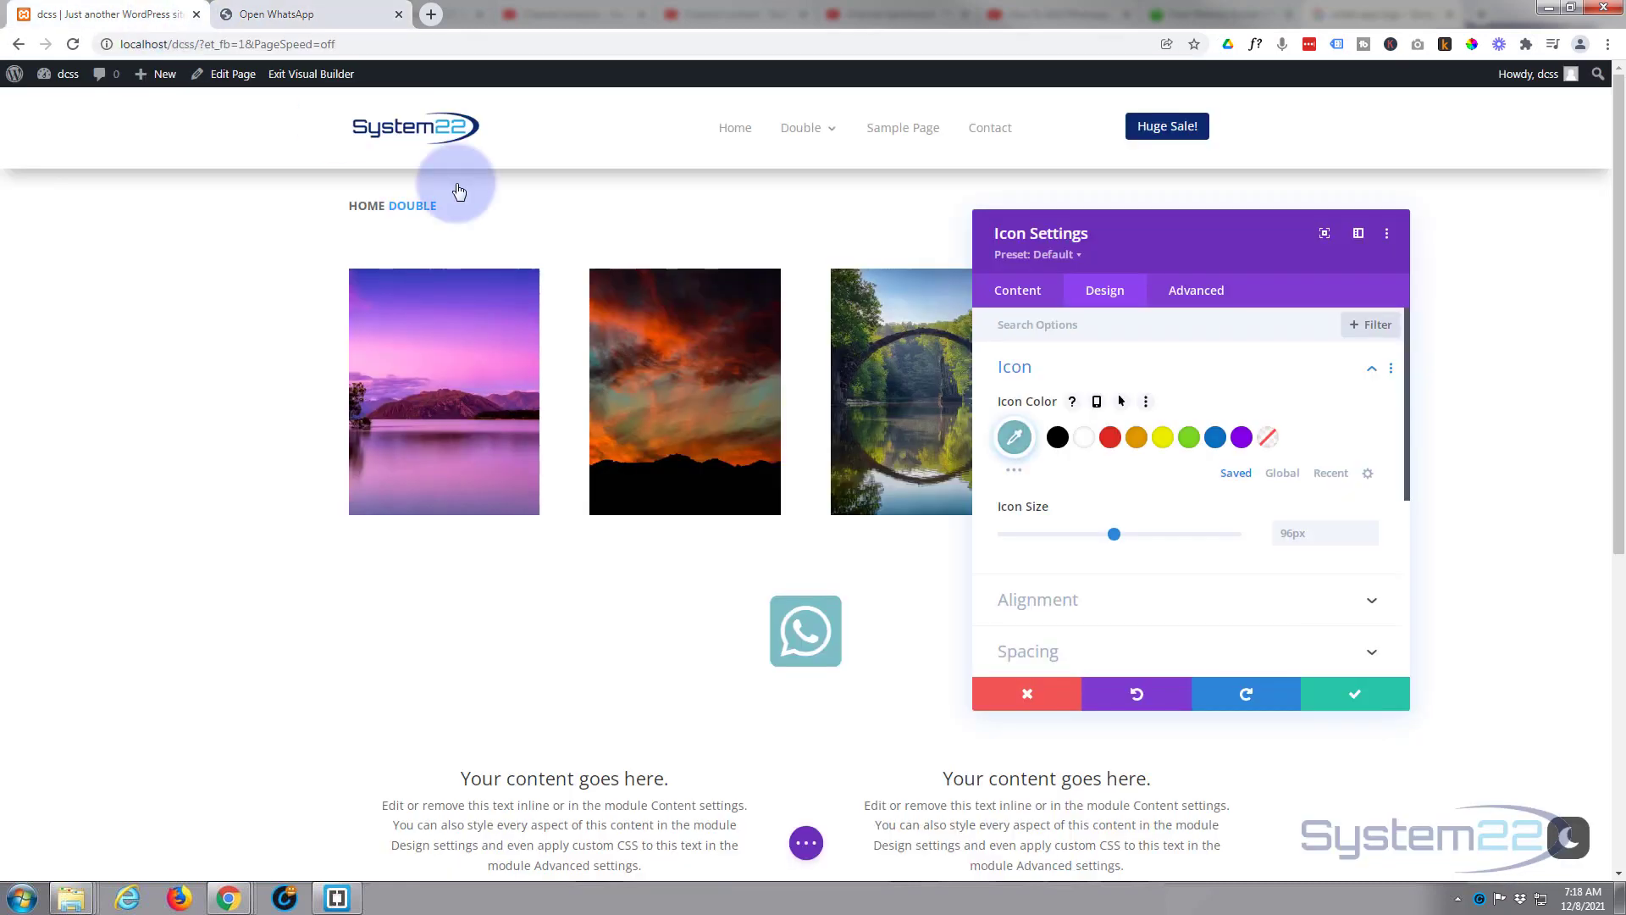
{"action": "left_click", "coordinate": [1019, 439]}
{"action": "left_click_drag", "start_coordinate": [1075, 437], "coordinate": [1009, 436]}
{"action": "key", "text": "ctrl+v"}
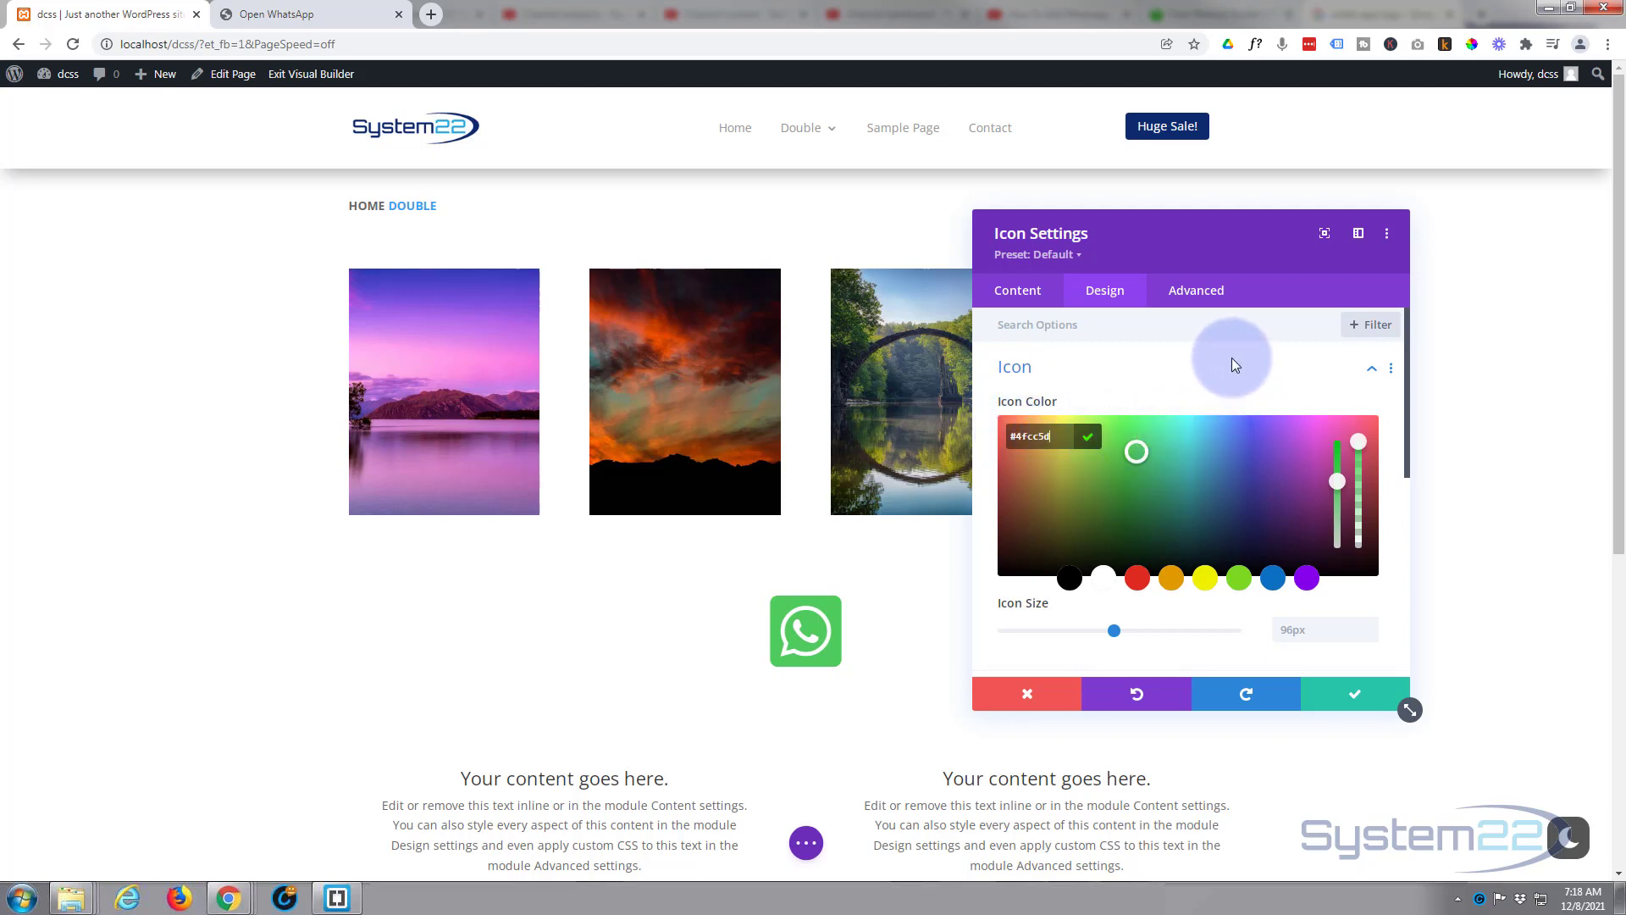
Shrink the Icon Size from 96px to 63px.
{"action": "scroll", "coordinate": [1233, 374], "scroll_direction": "down", "scroll_amount": 2}
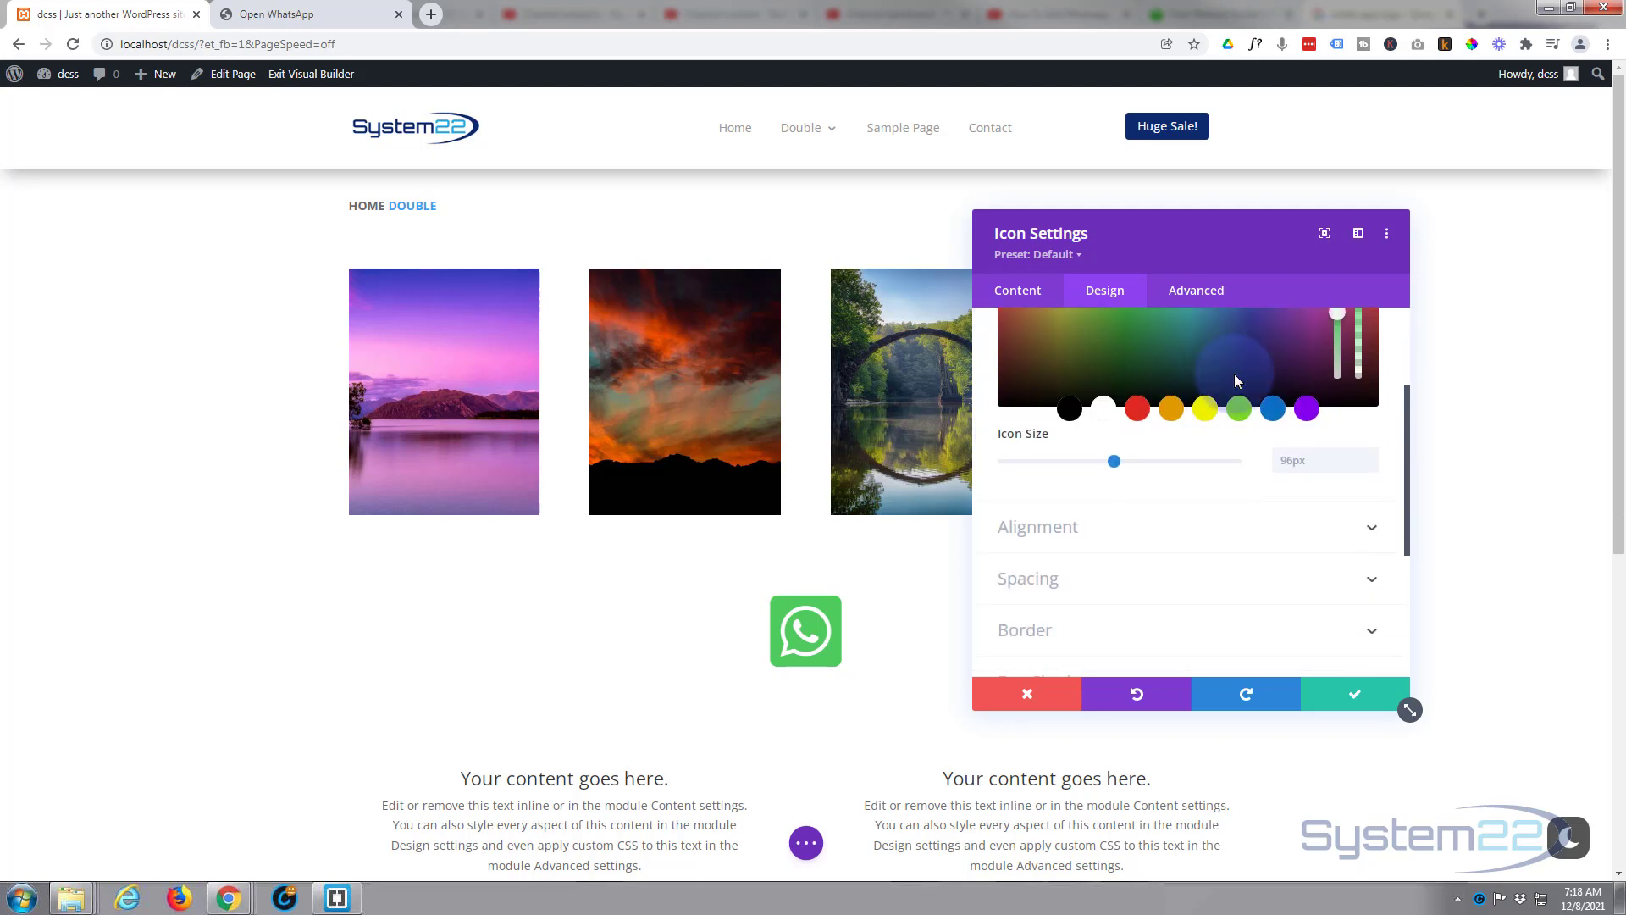
{"action": "left_click_drag", "start_coordinate": [1114, 460], "coordinate": [1076, 460]}
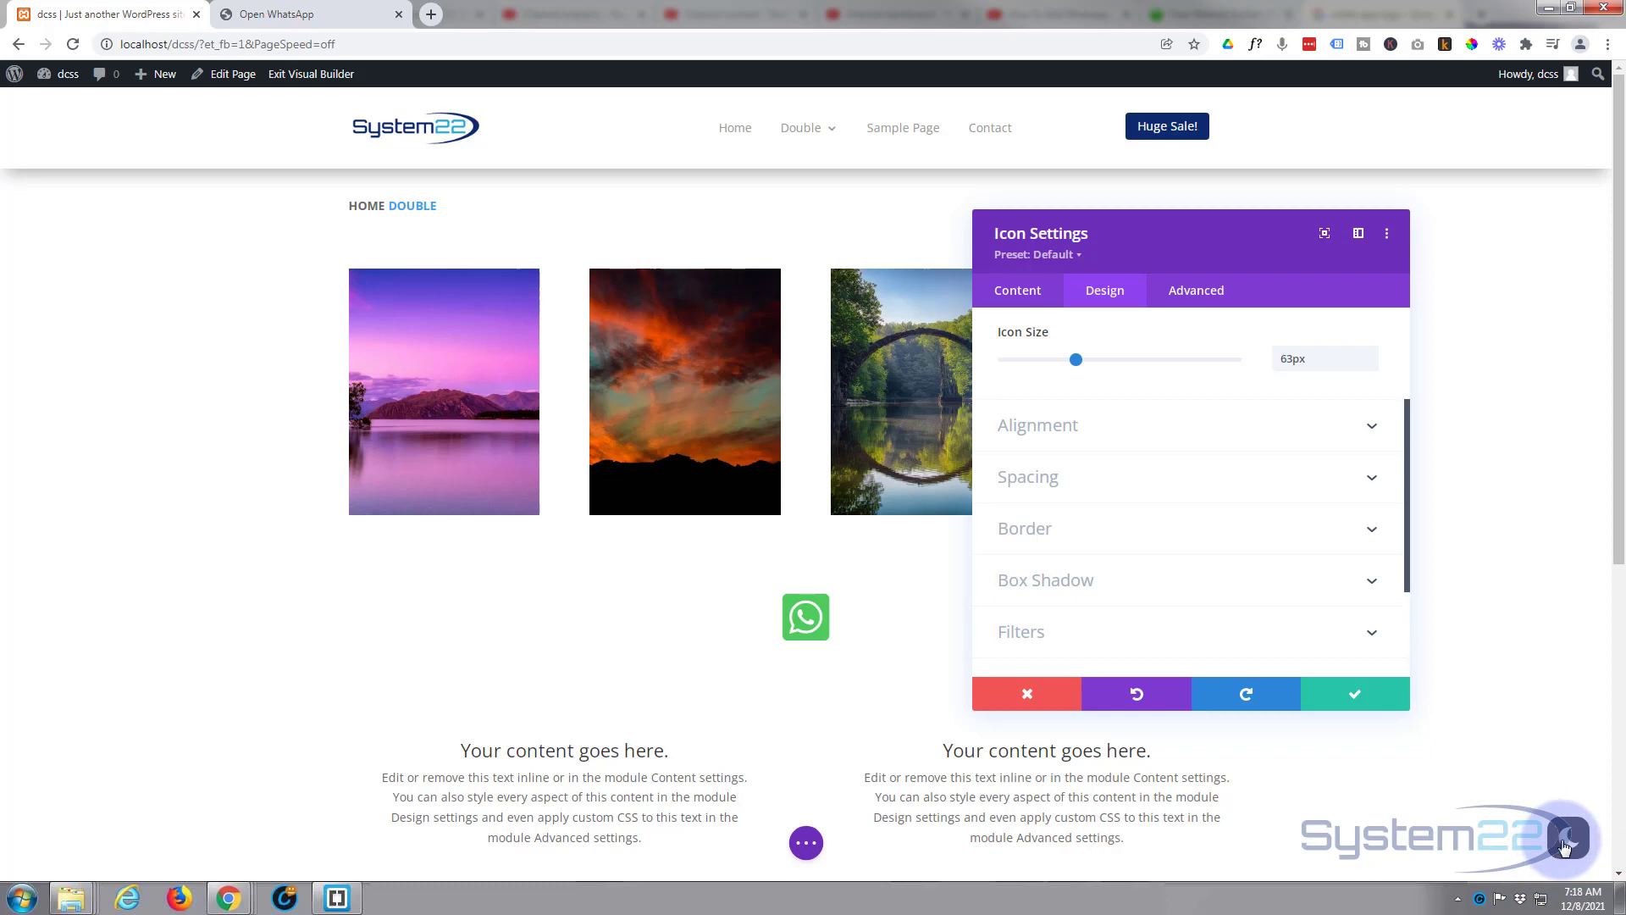
{"action": "left_click", "coordinate": [1565, 839]}
{"action": "left_click", "coordinate": [1565, 838]}
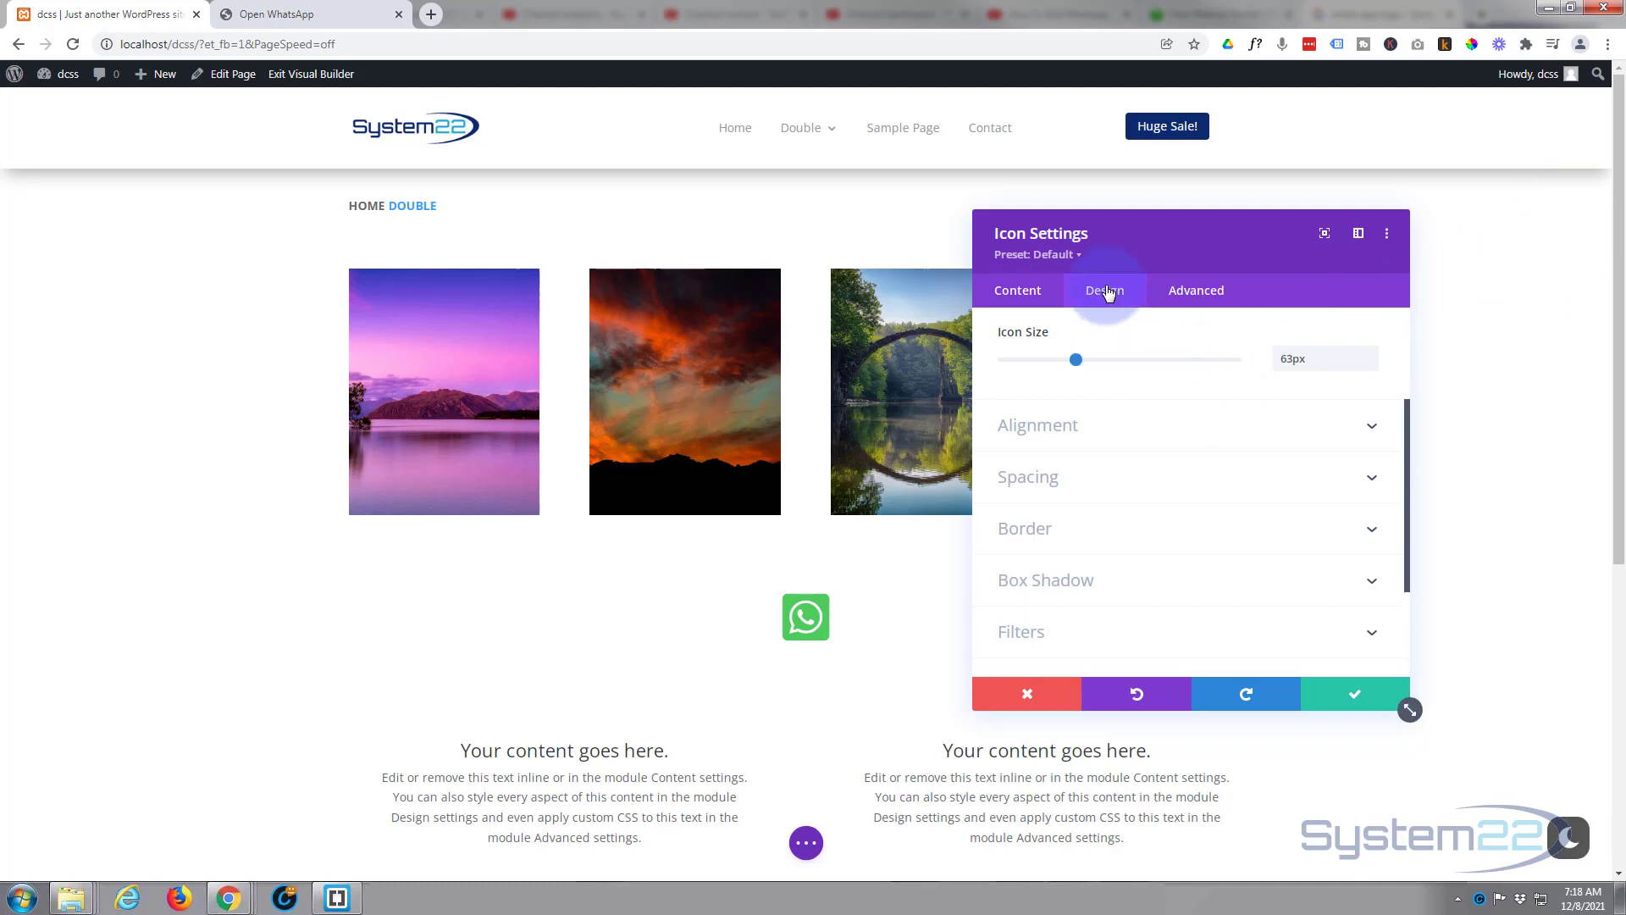
Set the icon's Advanced Position type to Fixed.
{"action": "left_click", "coordinate": [1195, 293]}
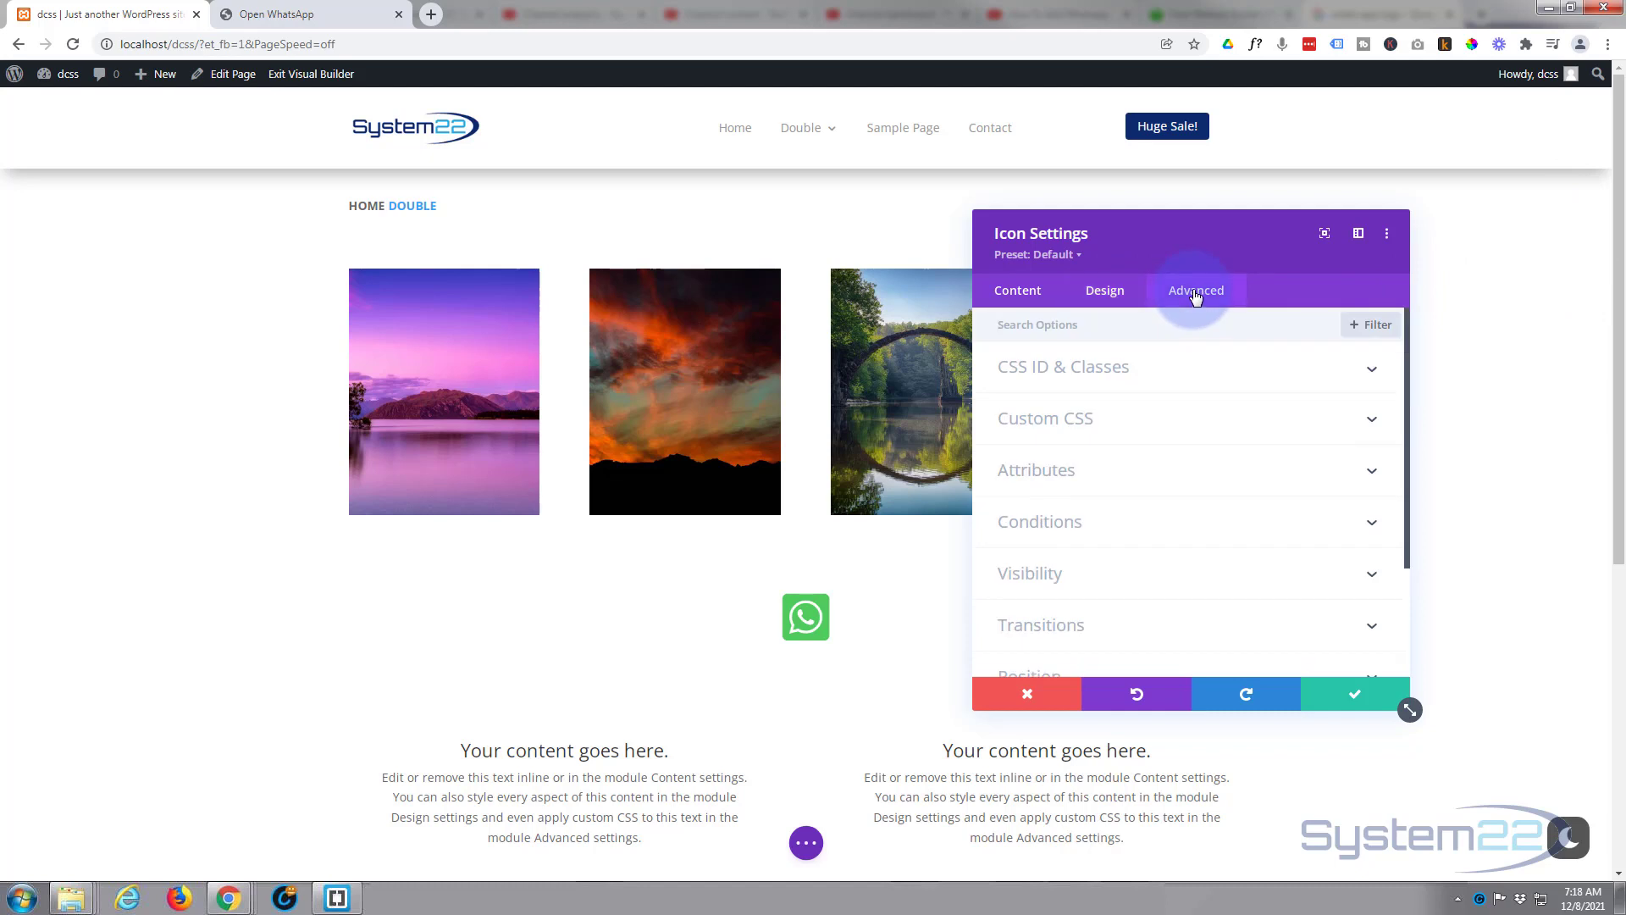
{"action": "scroll", "coordinate": [1219, 374], "scroll_direction": "down", "scroll_amount": 3}
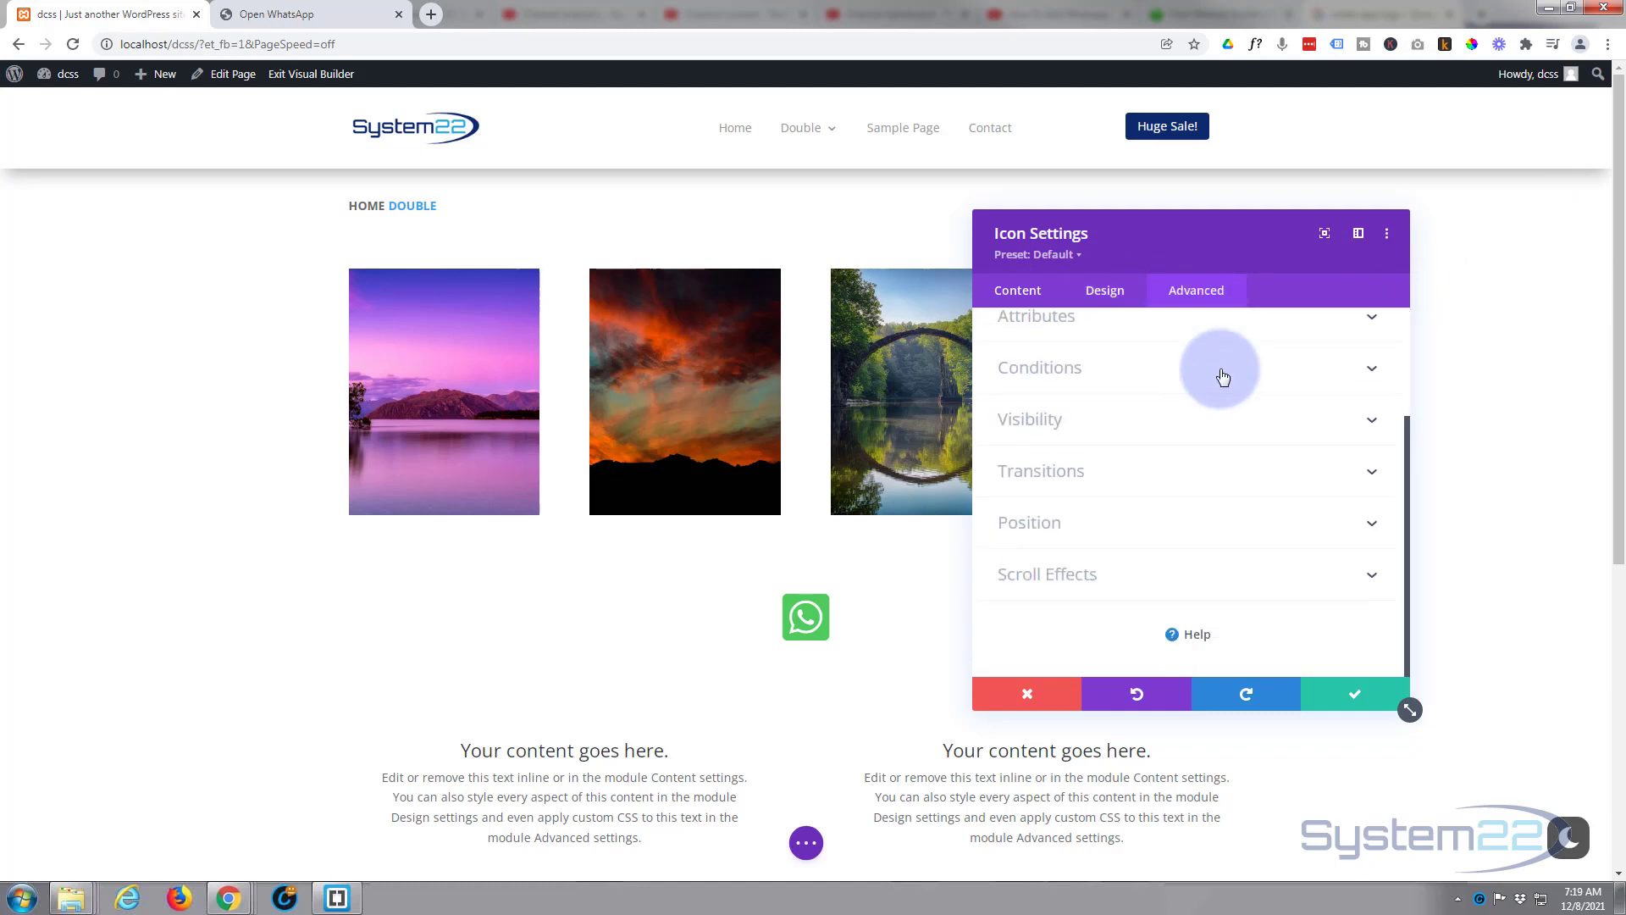
{"action": "left_click", "coordinate": [1183, 534]}
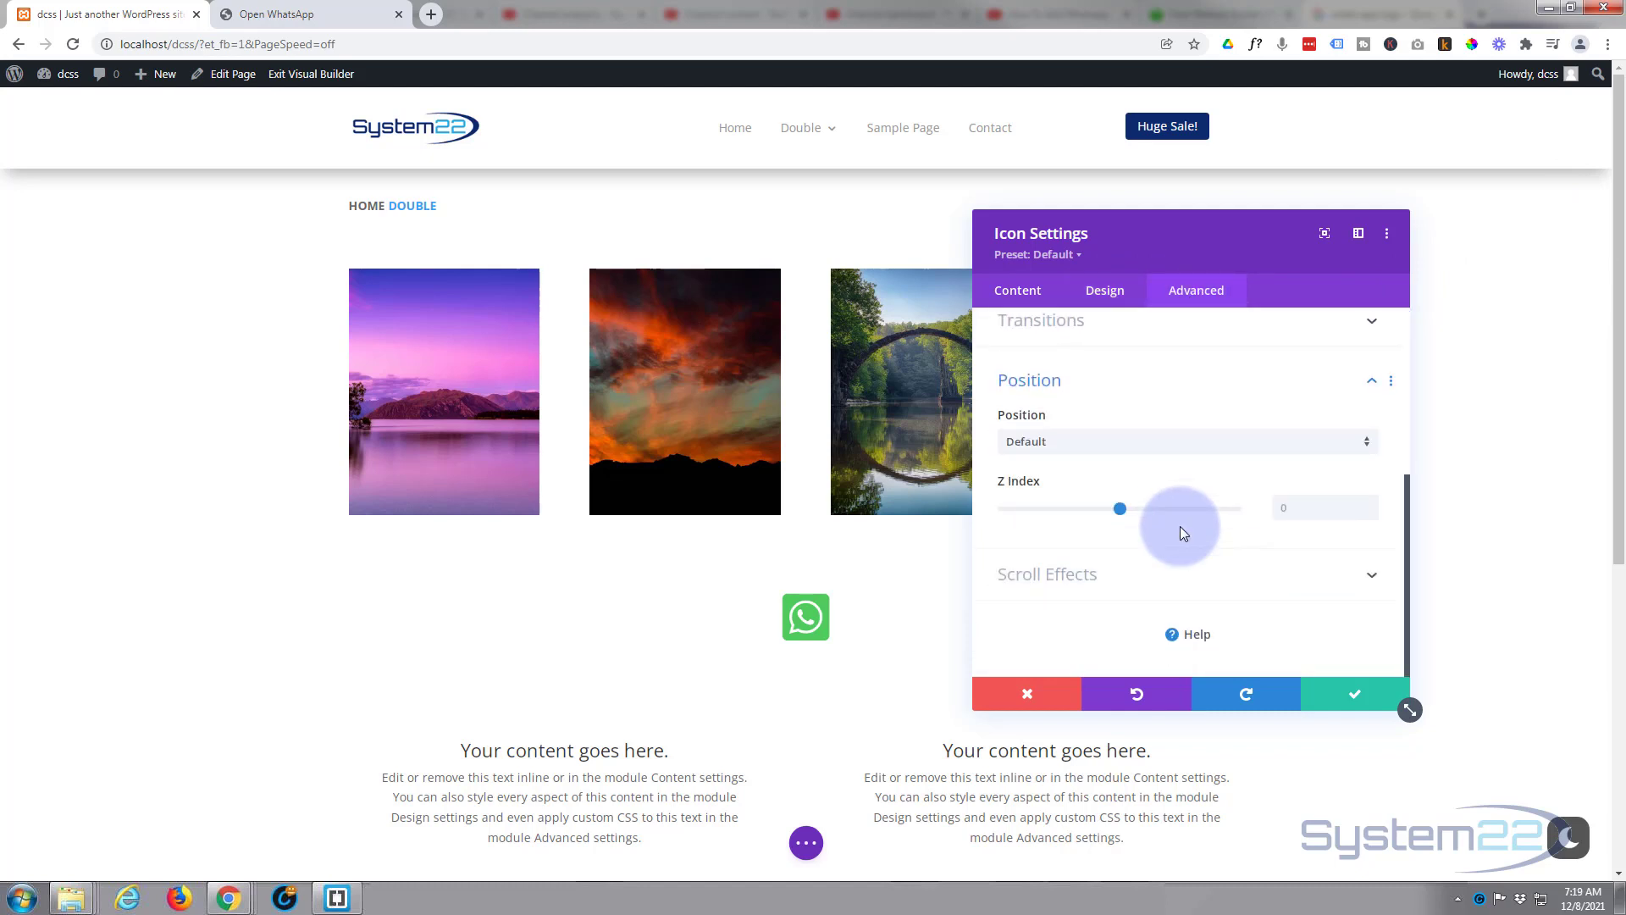
{"action": "left_click", "coordinate": [1090, 448]}
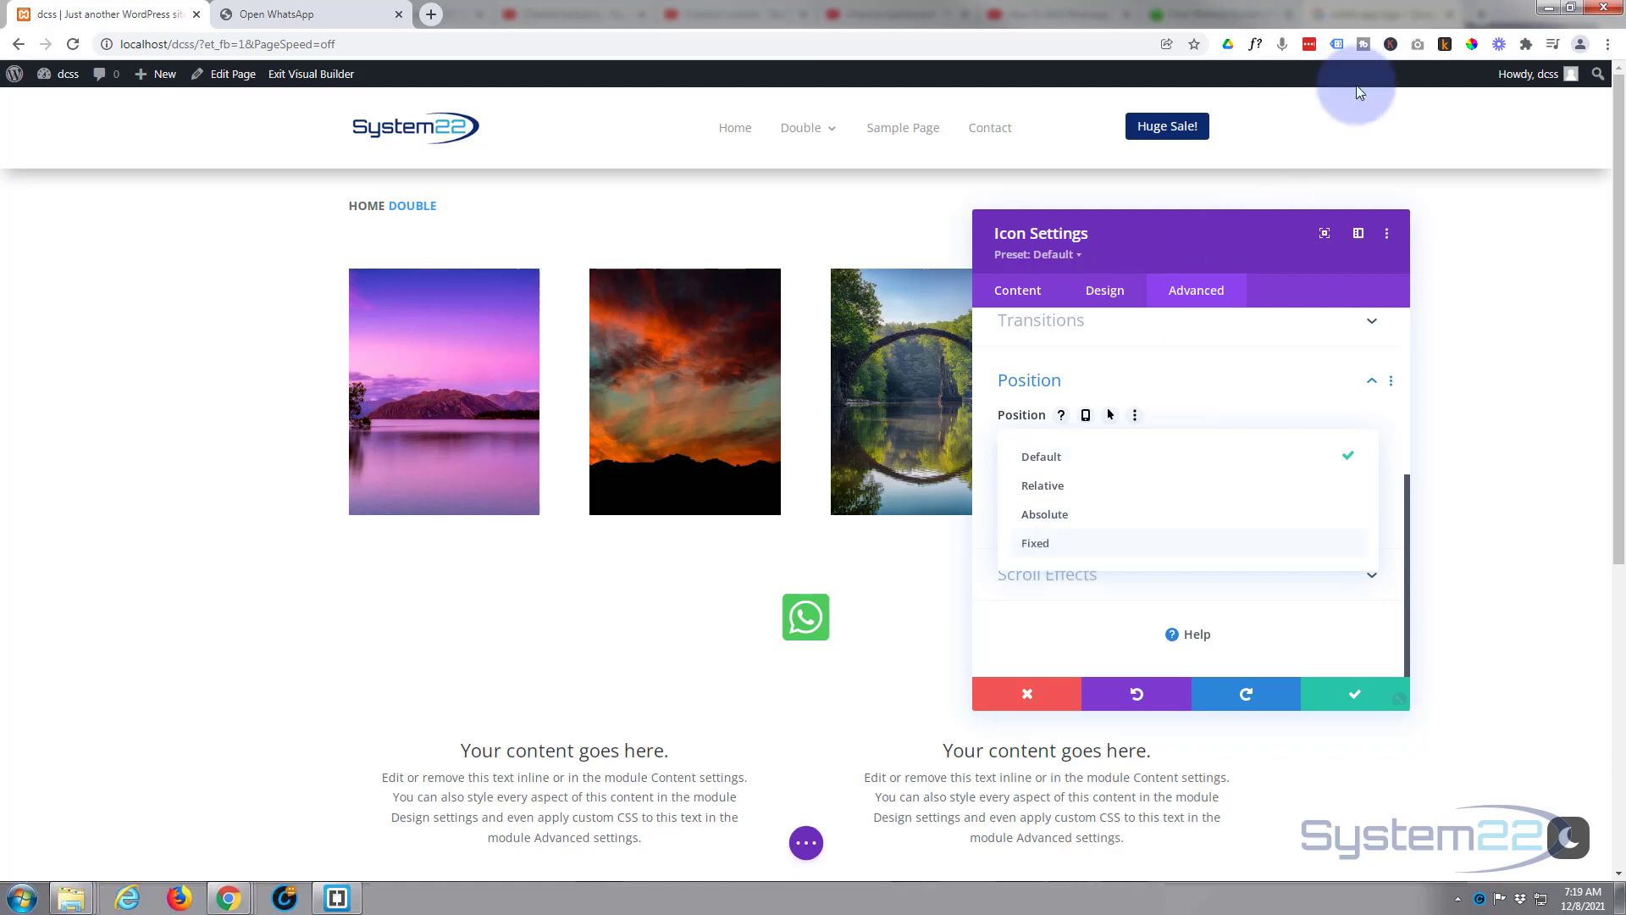
{"action": "left_click", "coordinate": [1050, 550]}
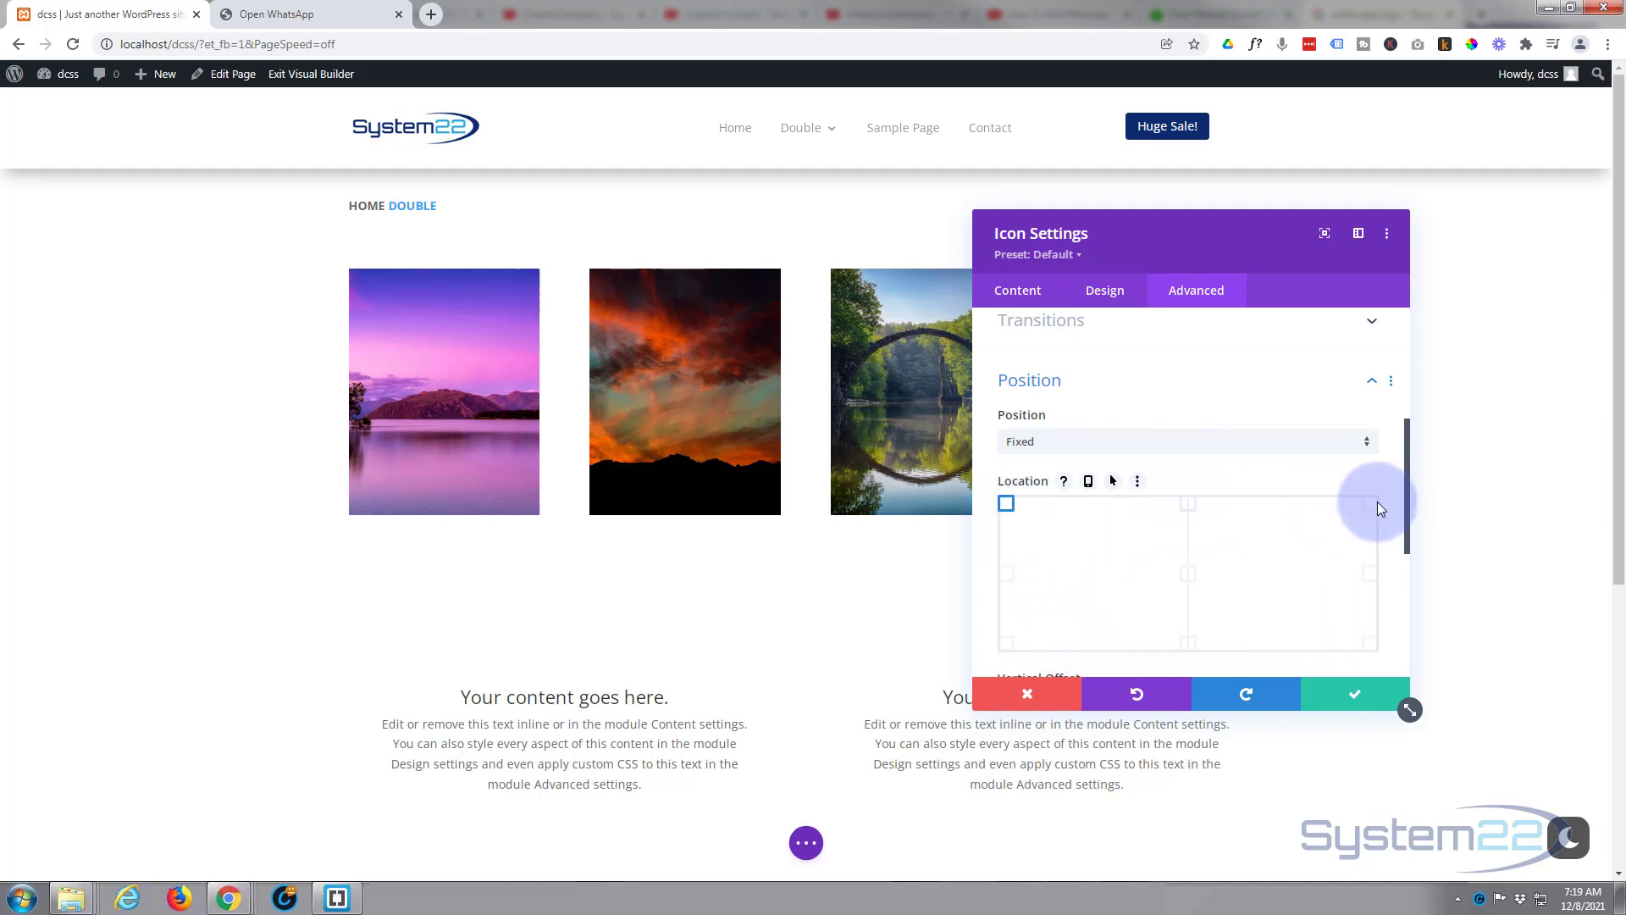
Set the fixed icon's Location to the top-right corner.
{"action": "left_click", "coordinate": [1008, 576]}
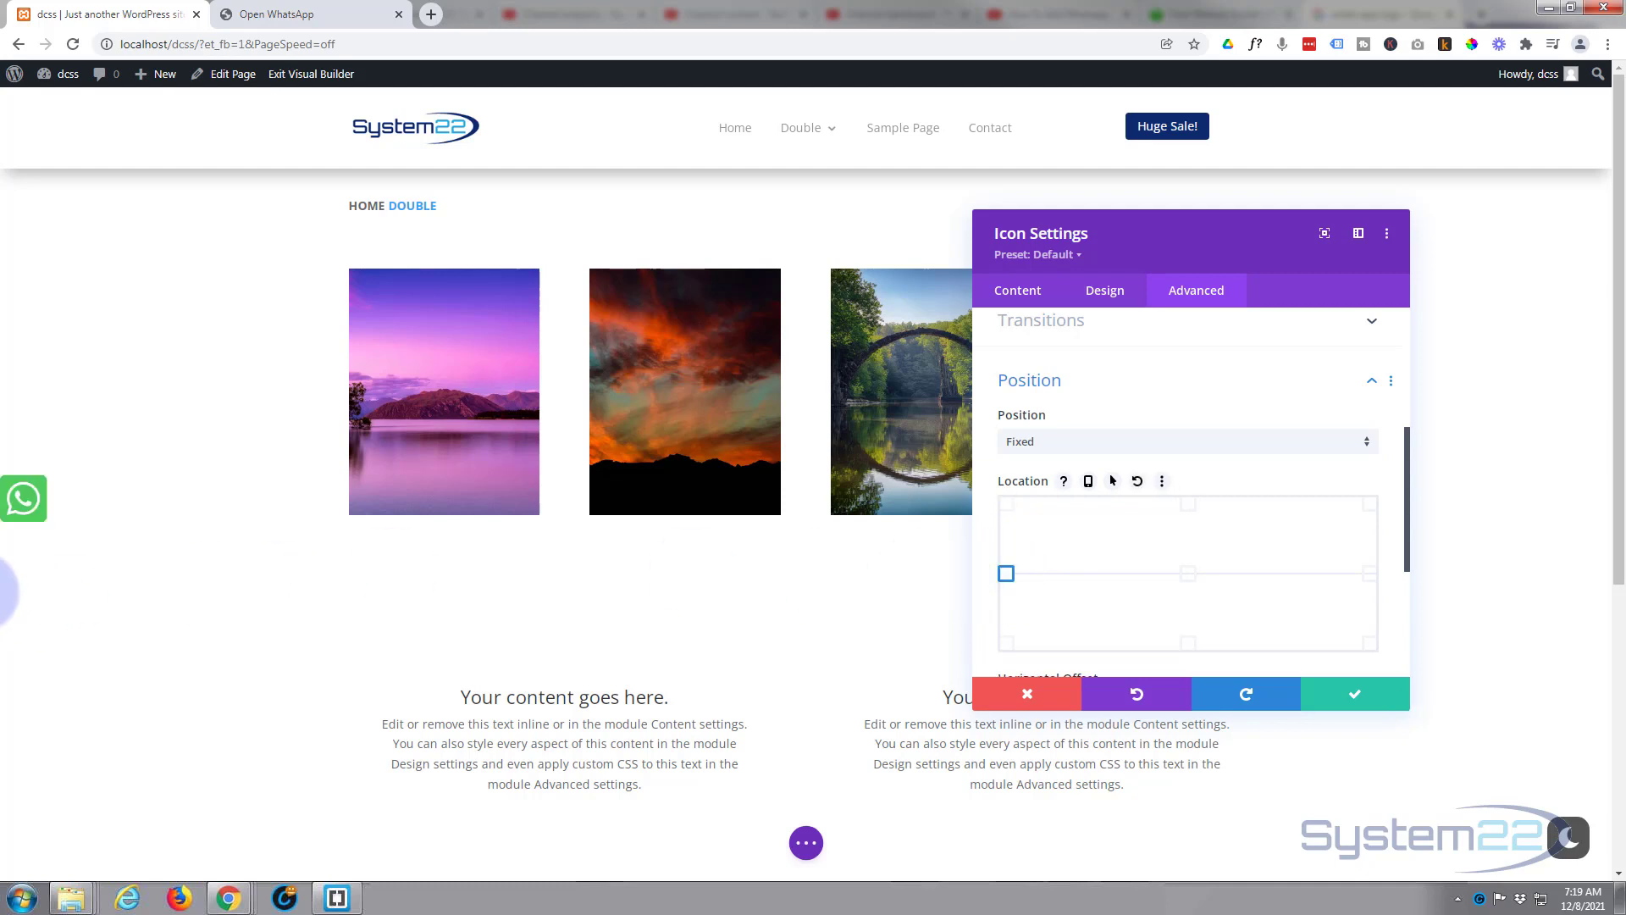
{"action": "left_click", "coordinate": [1007, 645]}
{"action": "left_click", "coordinate": [1190, 647]}
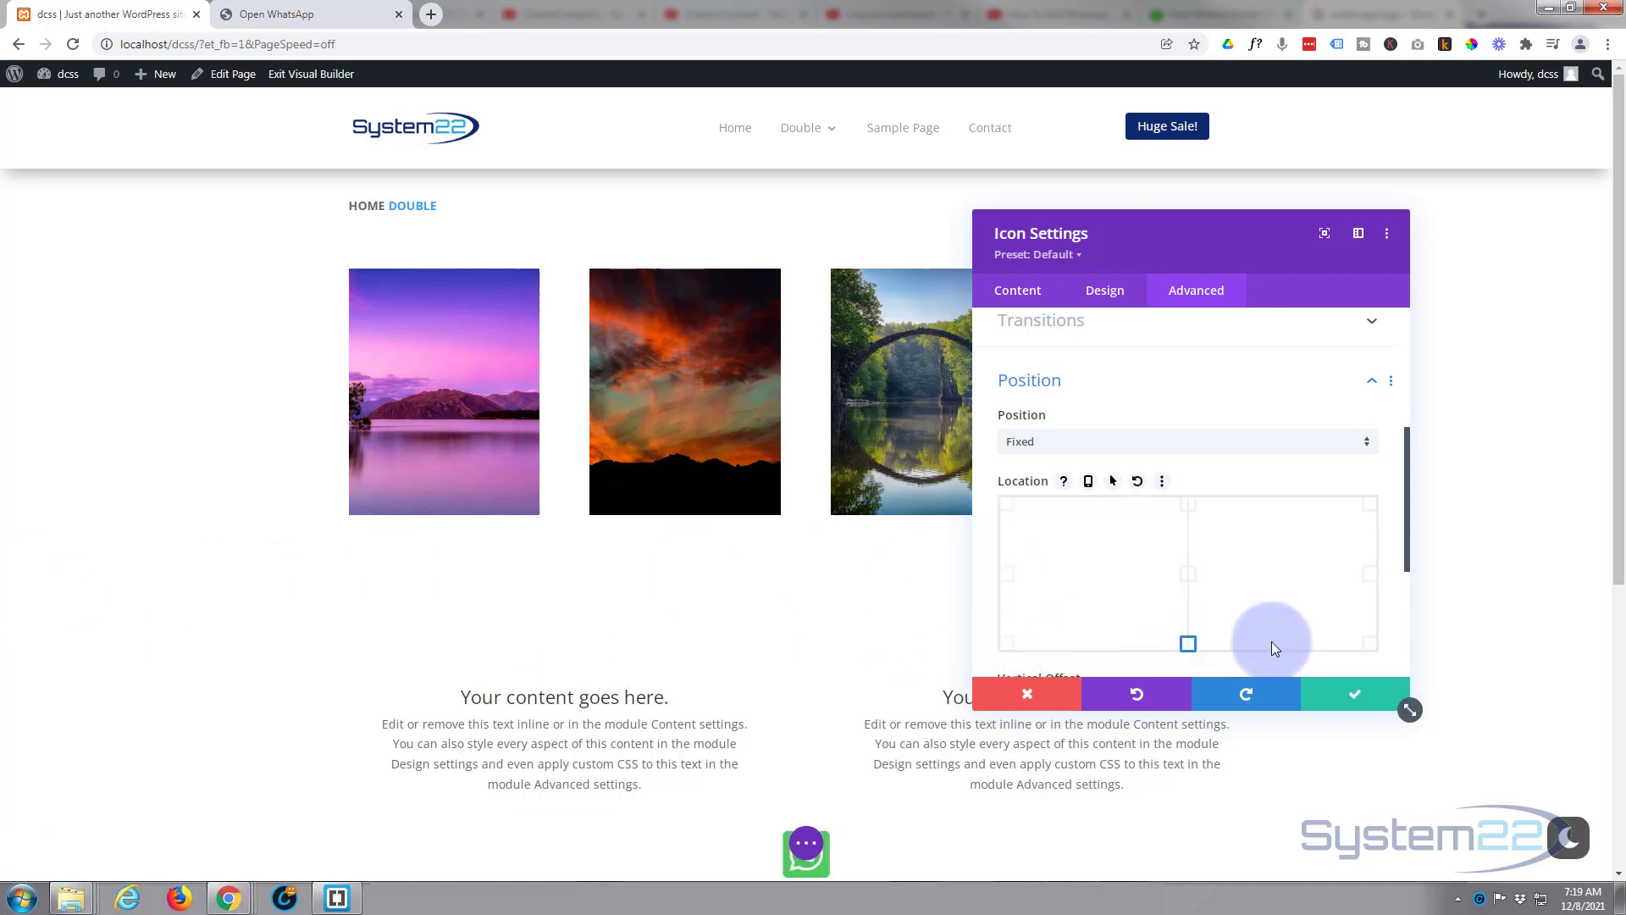
{"action": "left_click", "coordinate": [1372, 648]}
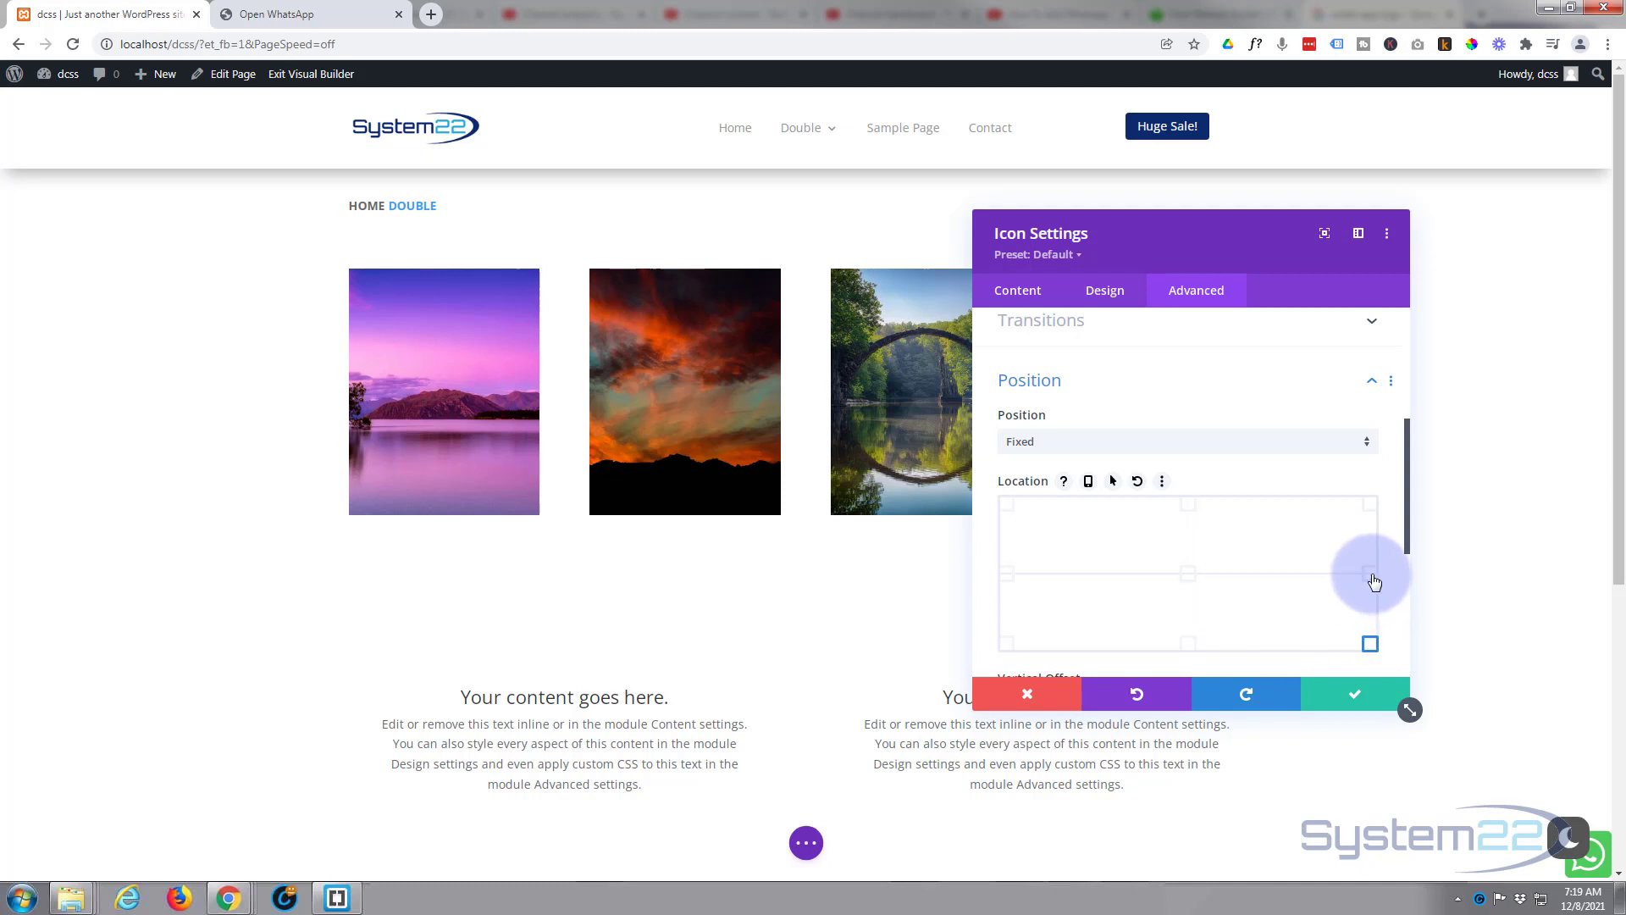
{"action": "left_click", "coordinate": [1369, 575]}
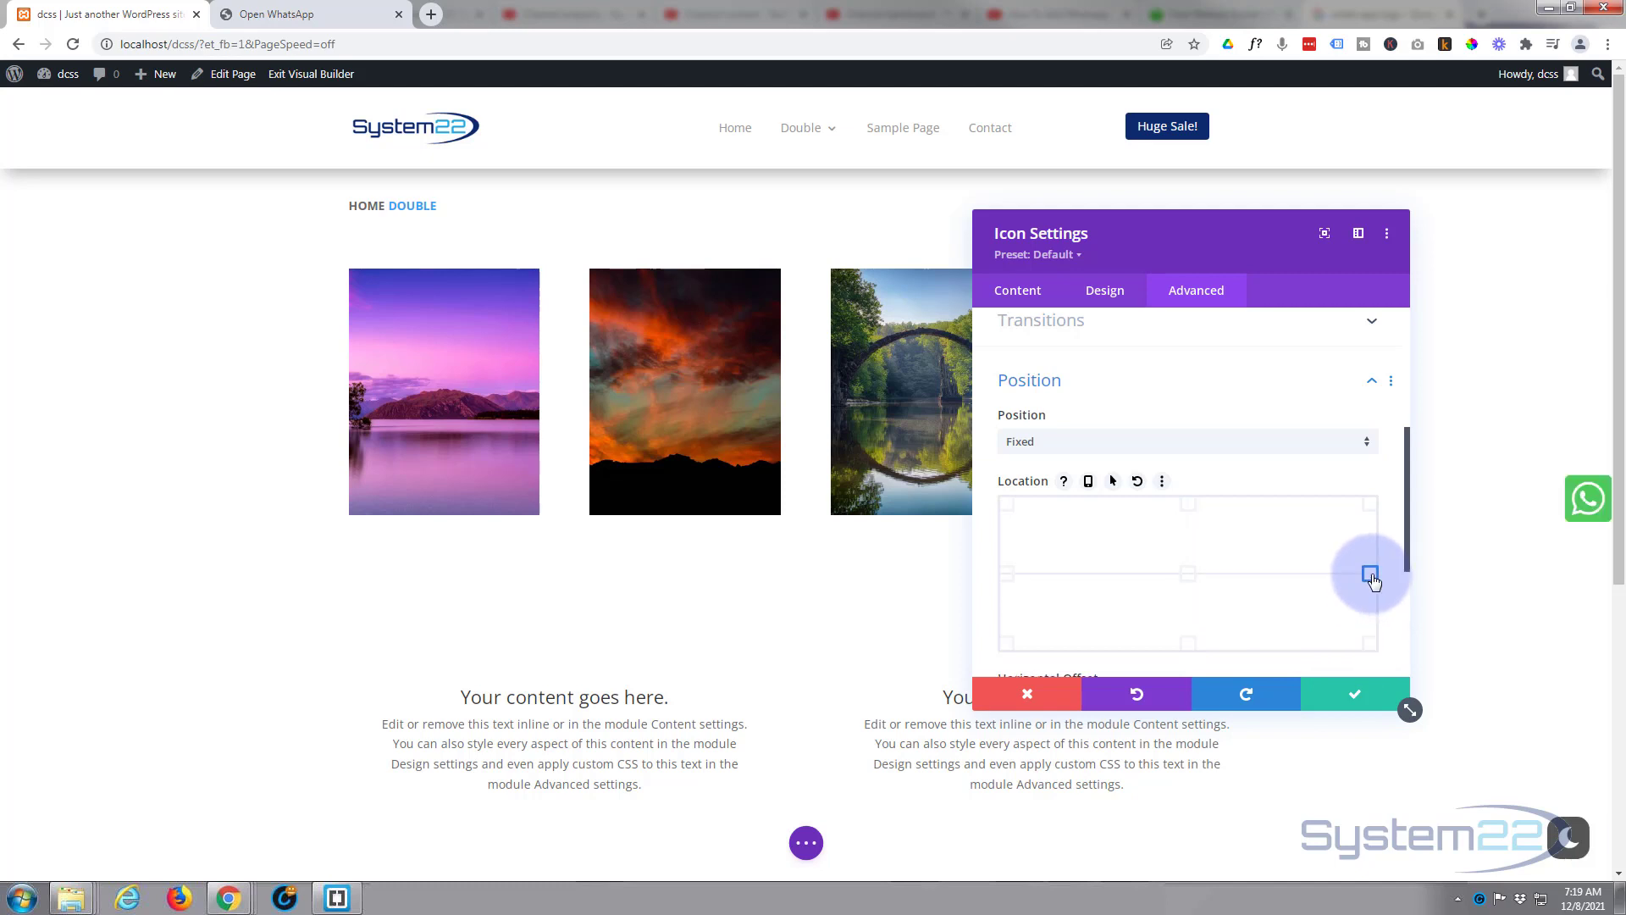
{"action": "left_click", "coordinate": [1370, 506]}
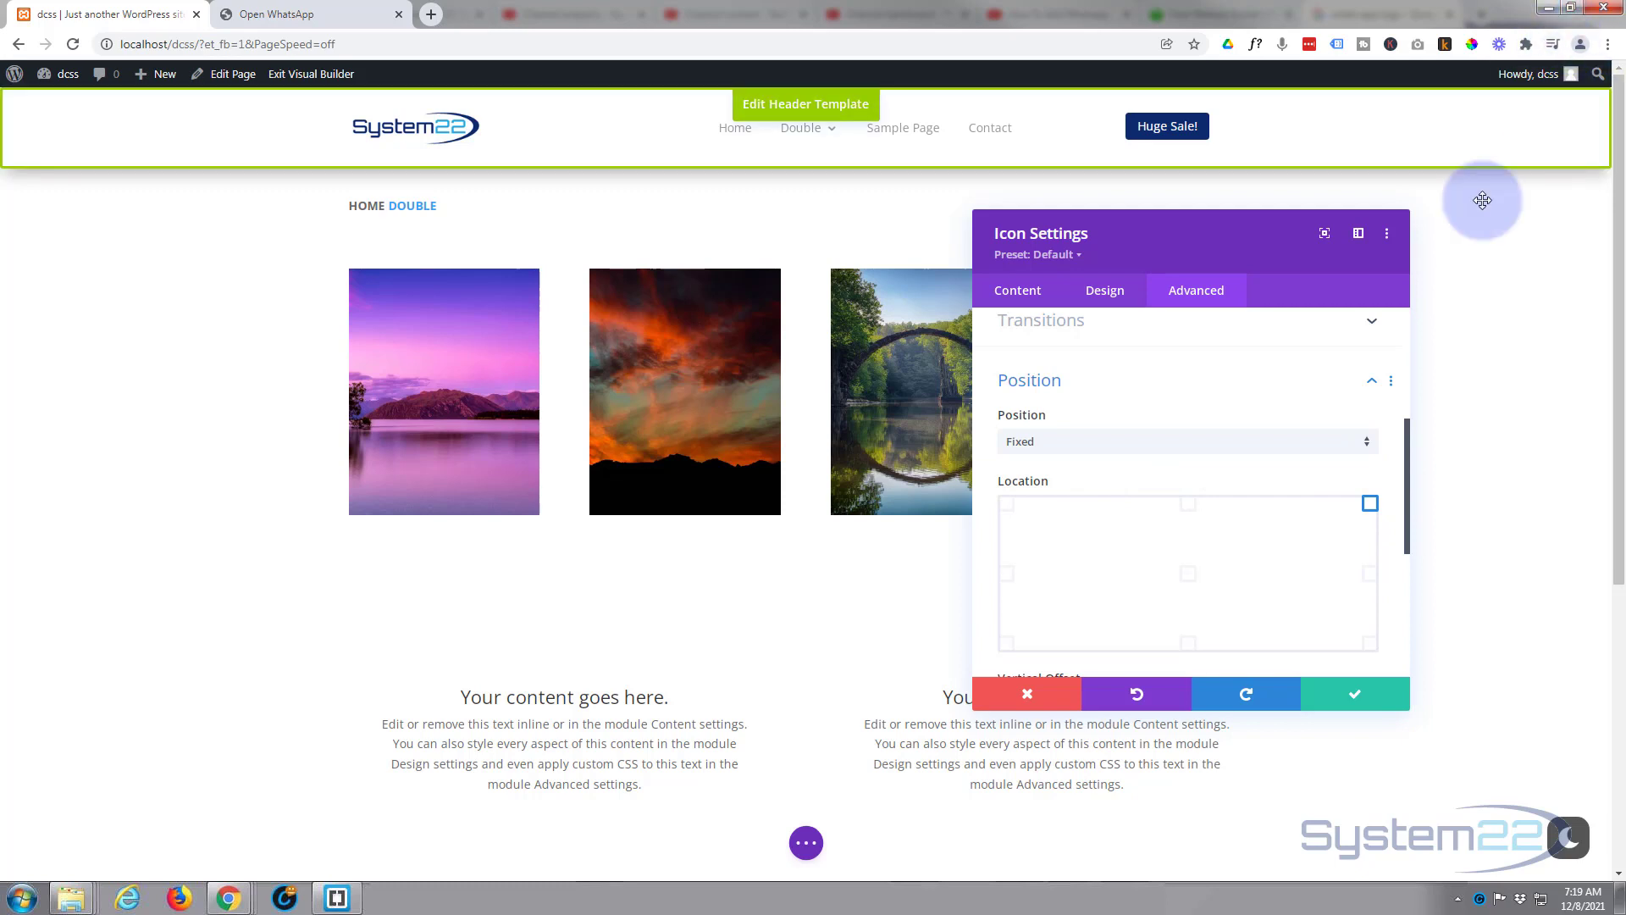
Set Vertical Offset to 147px and Horizontal Offset to 30px.
{"action": "scroll", "coordinate": [1262, 384], "scroll_direction": "down", "scroll_amount": 1}
{"action": "scroll", "coordinate": [1262, 383], "scroll_direction": "down", "scroll_amount": 1}
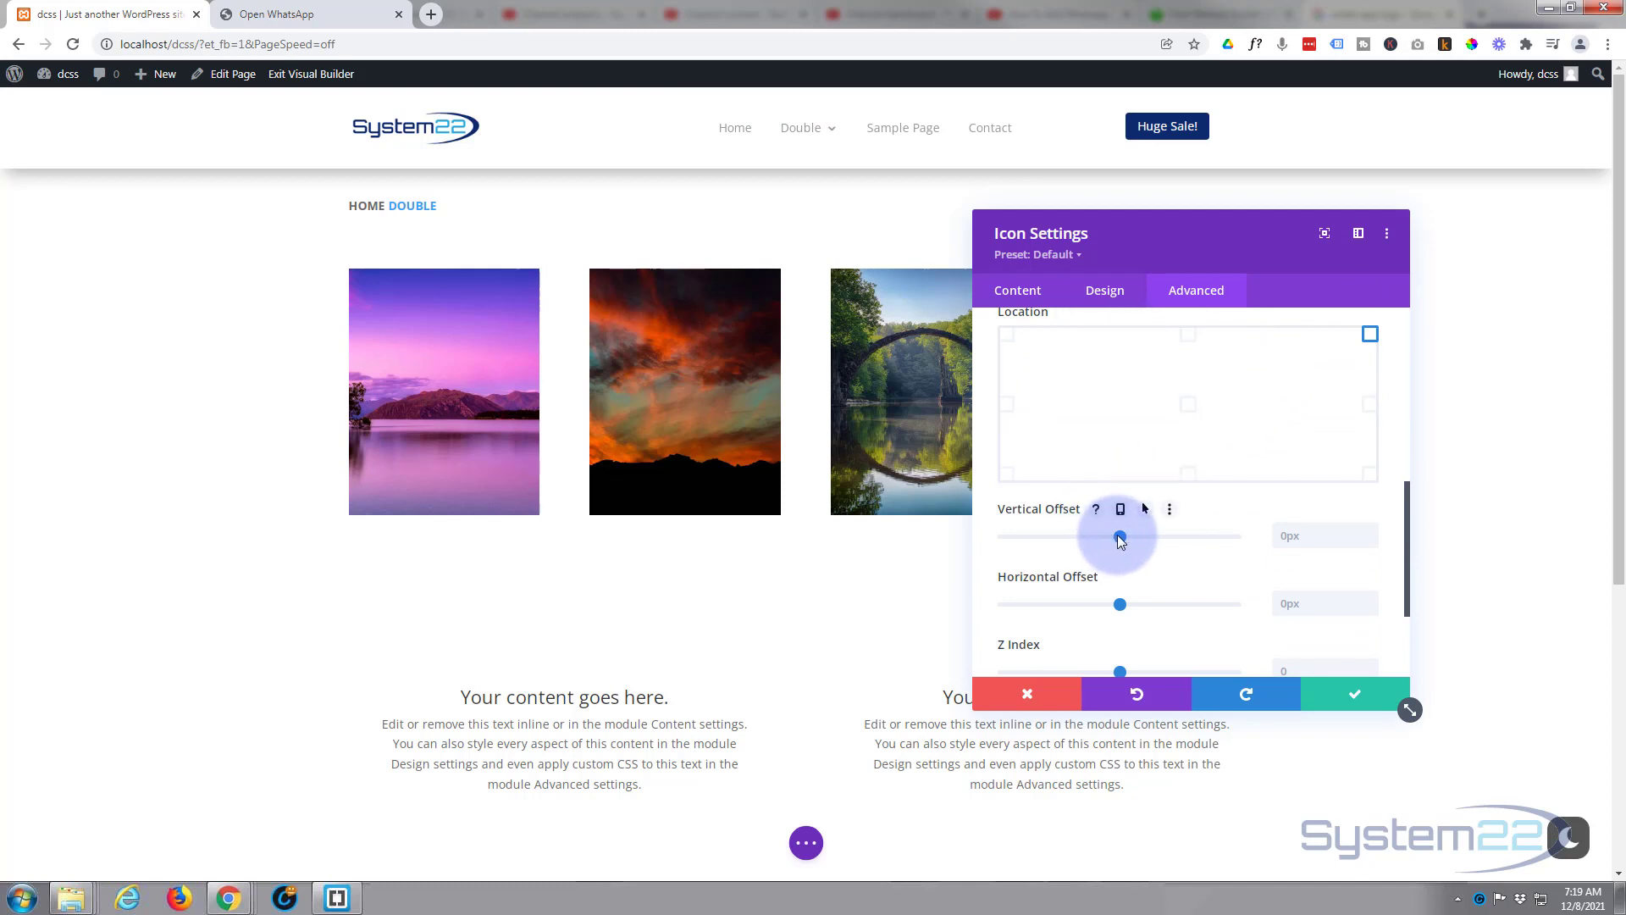
{"action": "left_click_drag", "start_coordinate": [1121, 537], "coordinate": [1136, 530]}
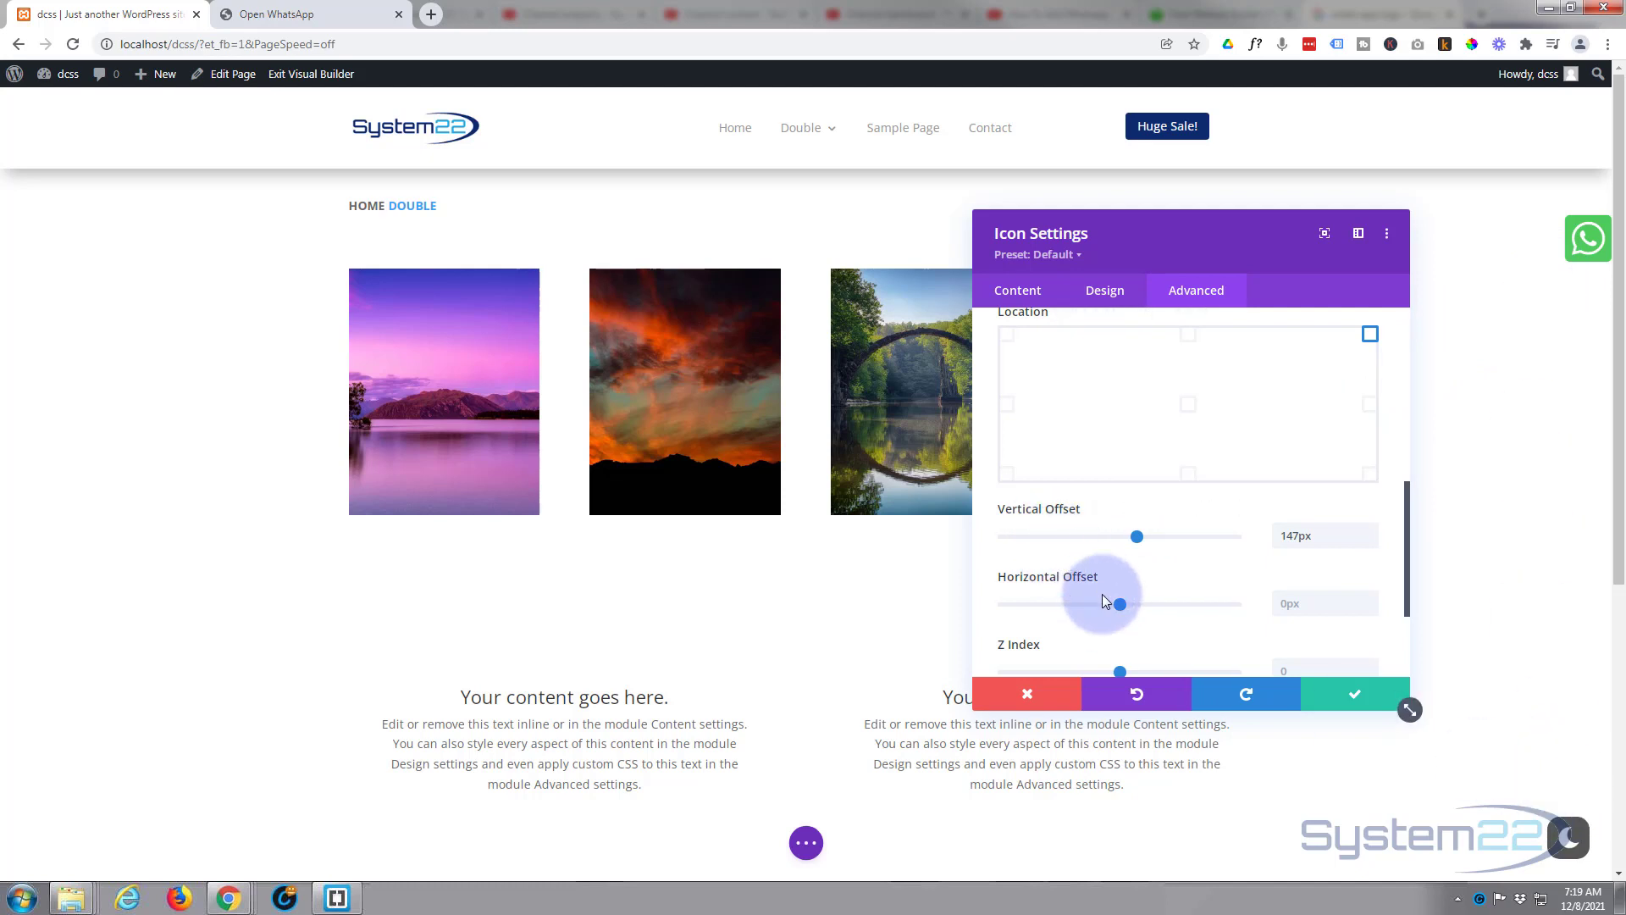
{"action": "left_click_drag", "start_coordinate": [1120, 607], "coordinate": [1123, 606]}
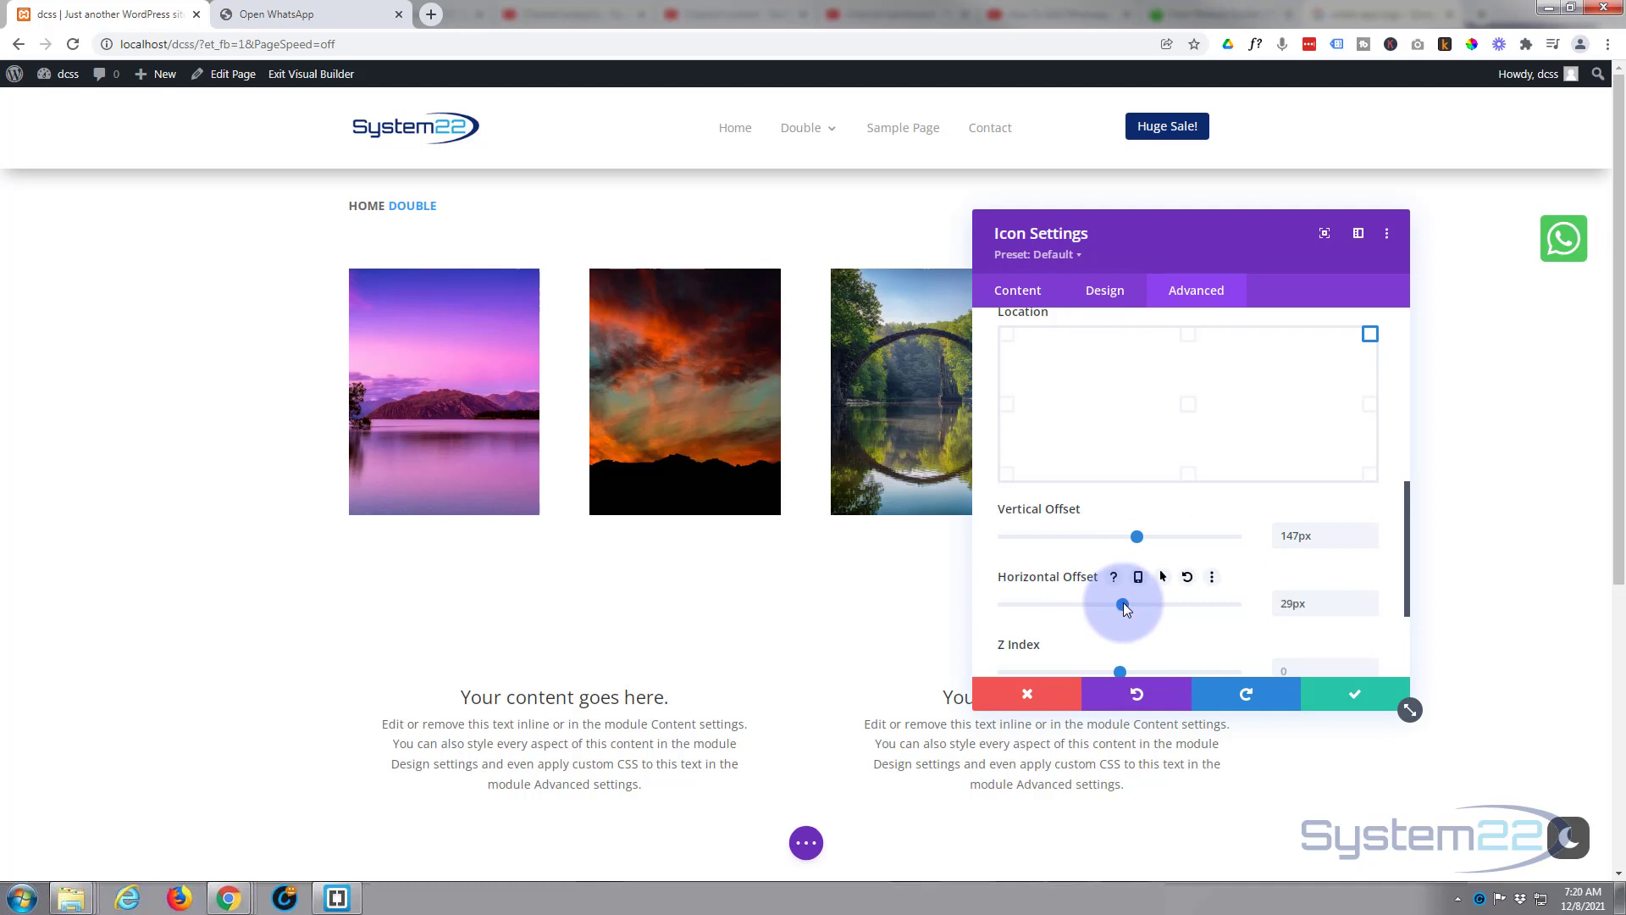
{"action": "left_click_drag", "start_coordinate": [1124, 602], "coordinate": [1115, 601]}
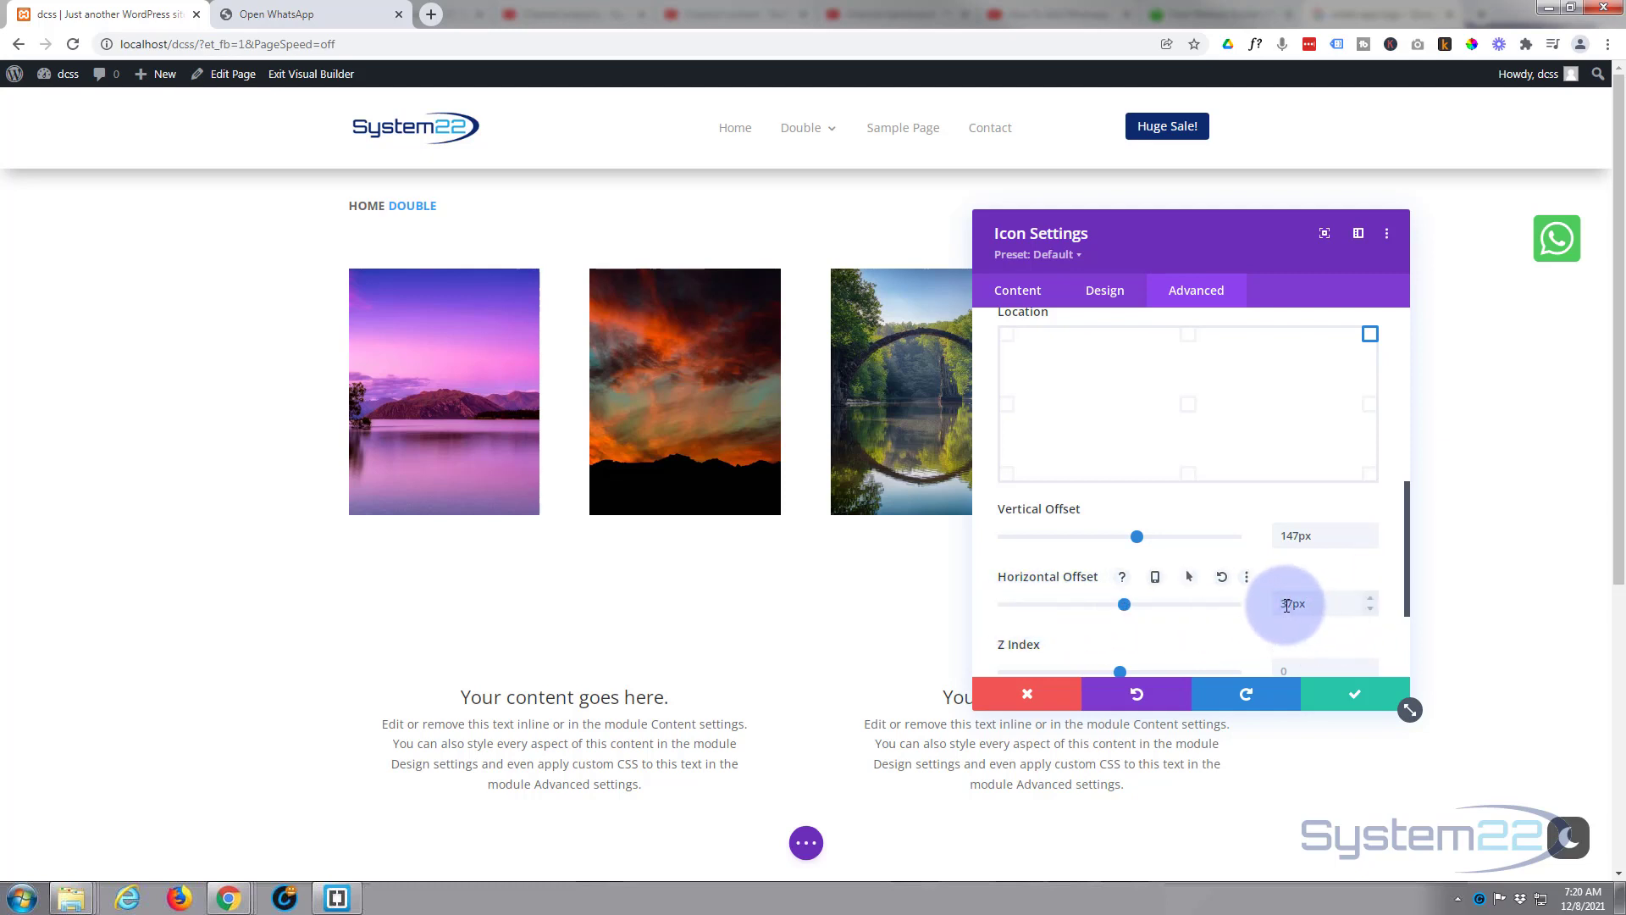
{"action": "left_click_drag", "start_coordinate": [1292, 604], "coordinate": [1285, 601]}
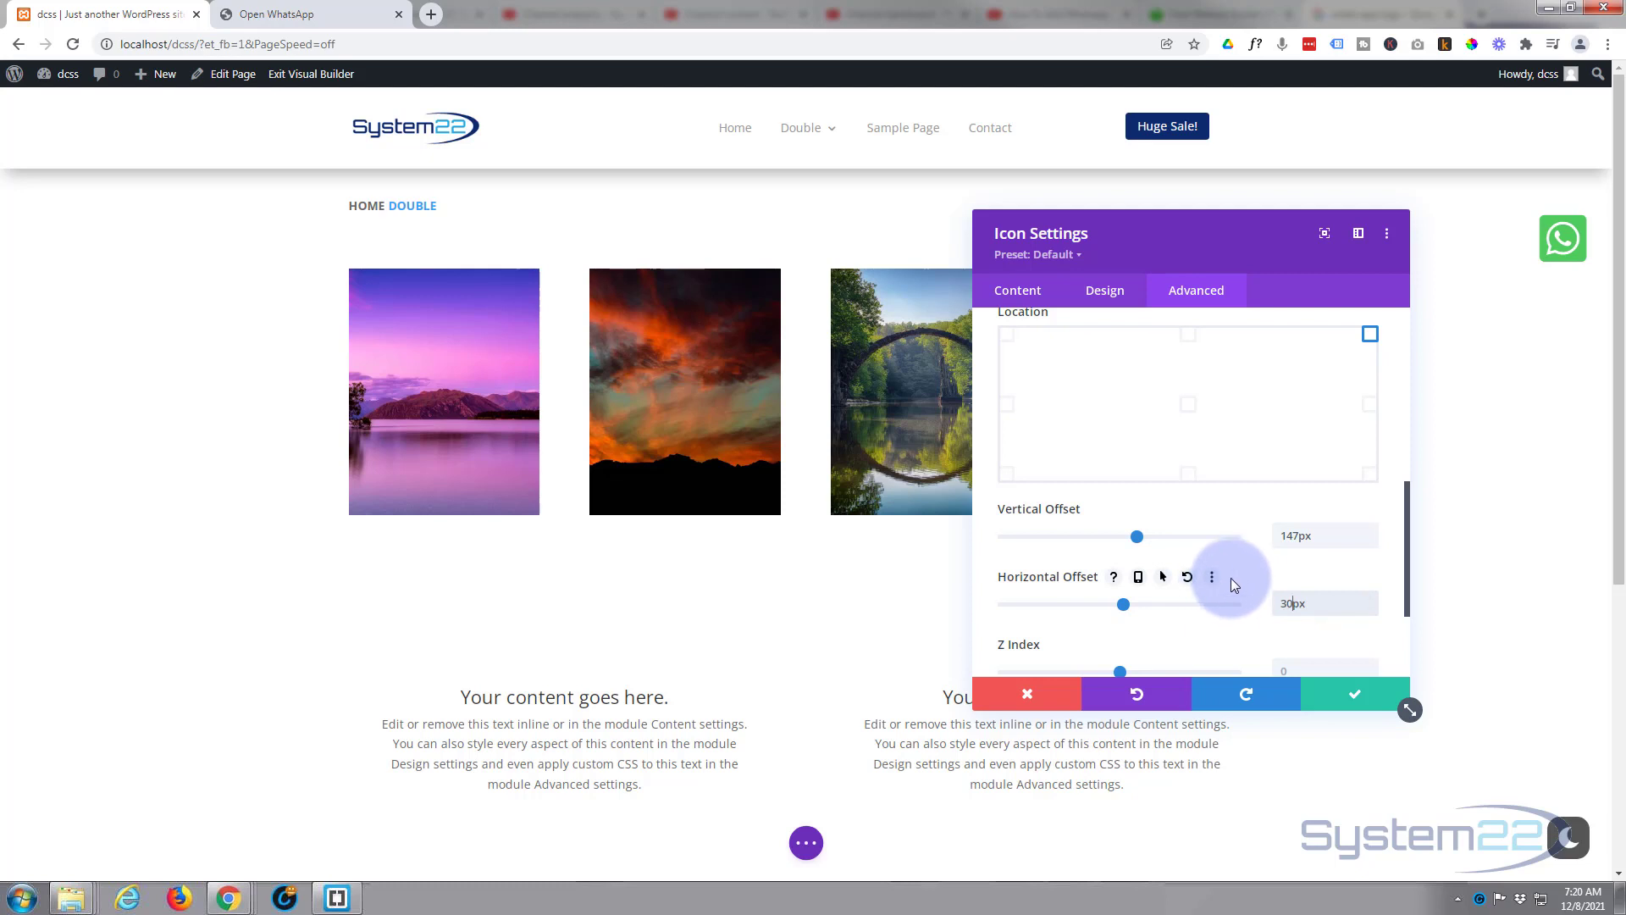
Save the icon module and exit the Visual Builder to view the live dcss page.
{"action": "left_click", "coordinate": [1346, 696]}
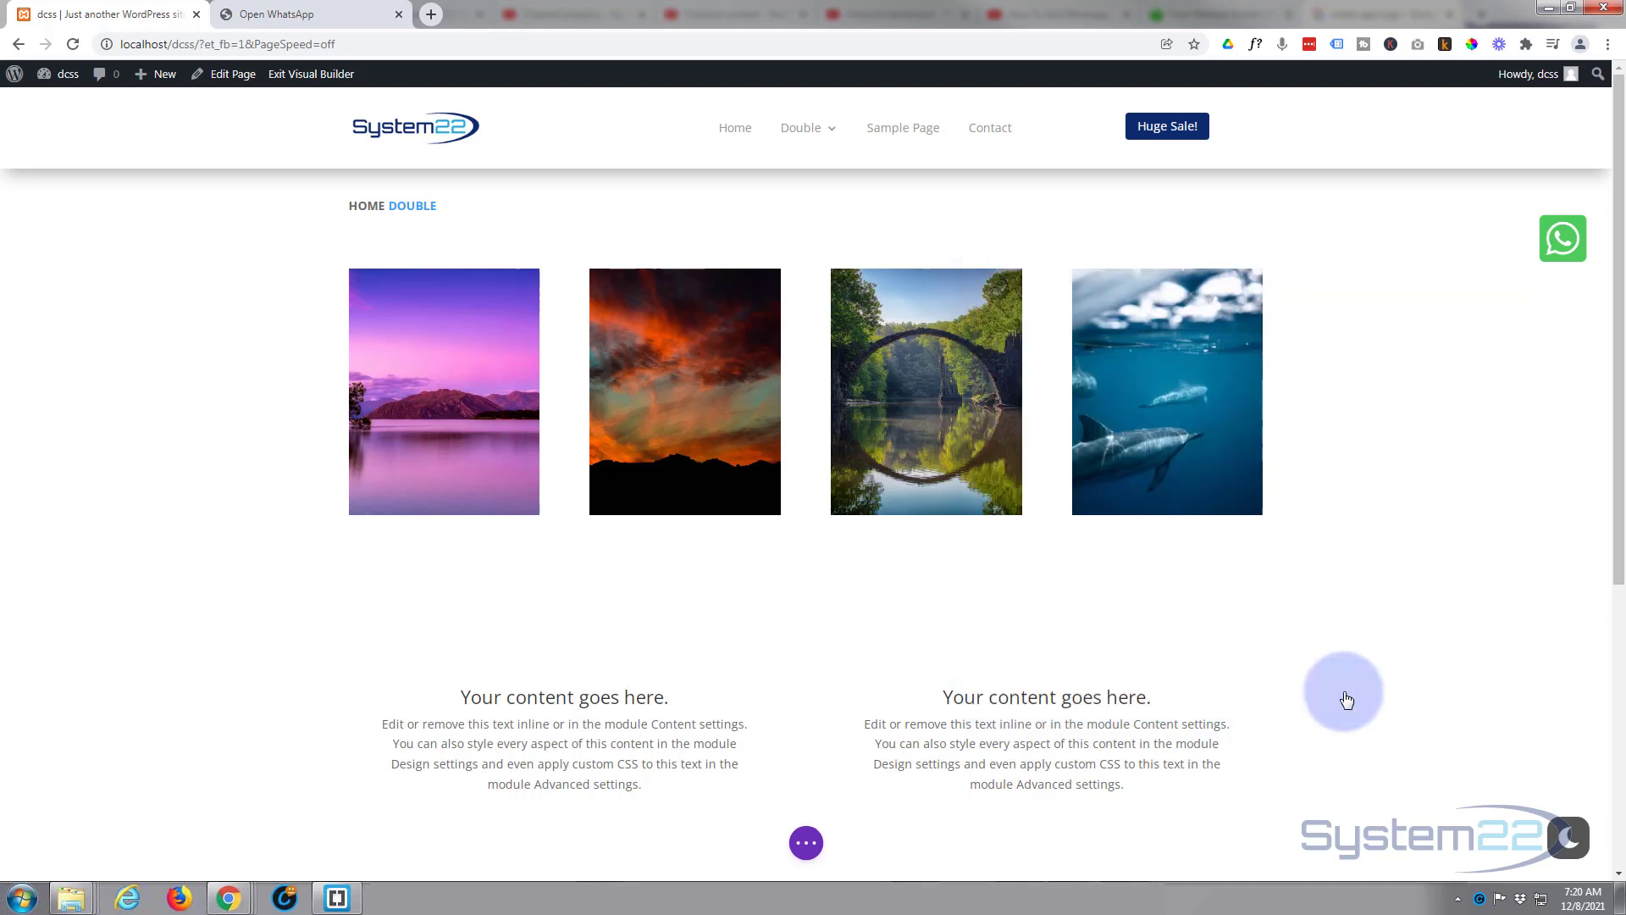
{"action": "left_click", "coordinate": [807, 843]}
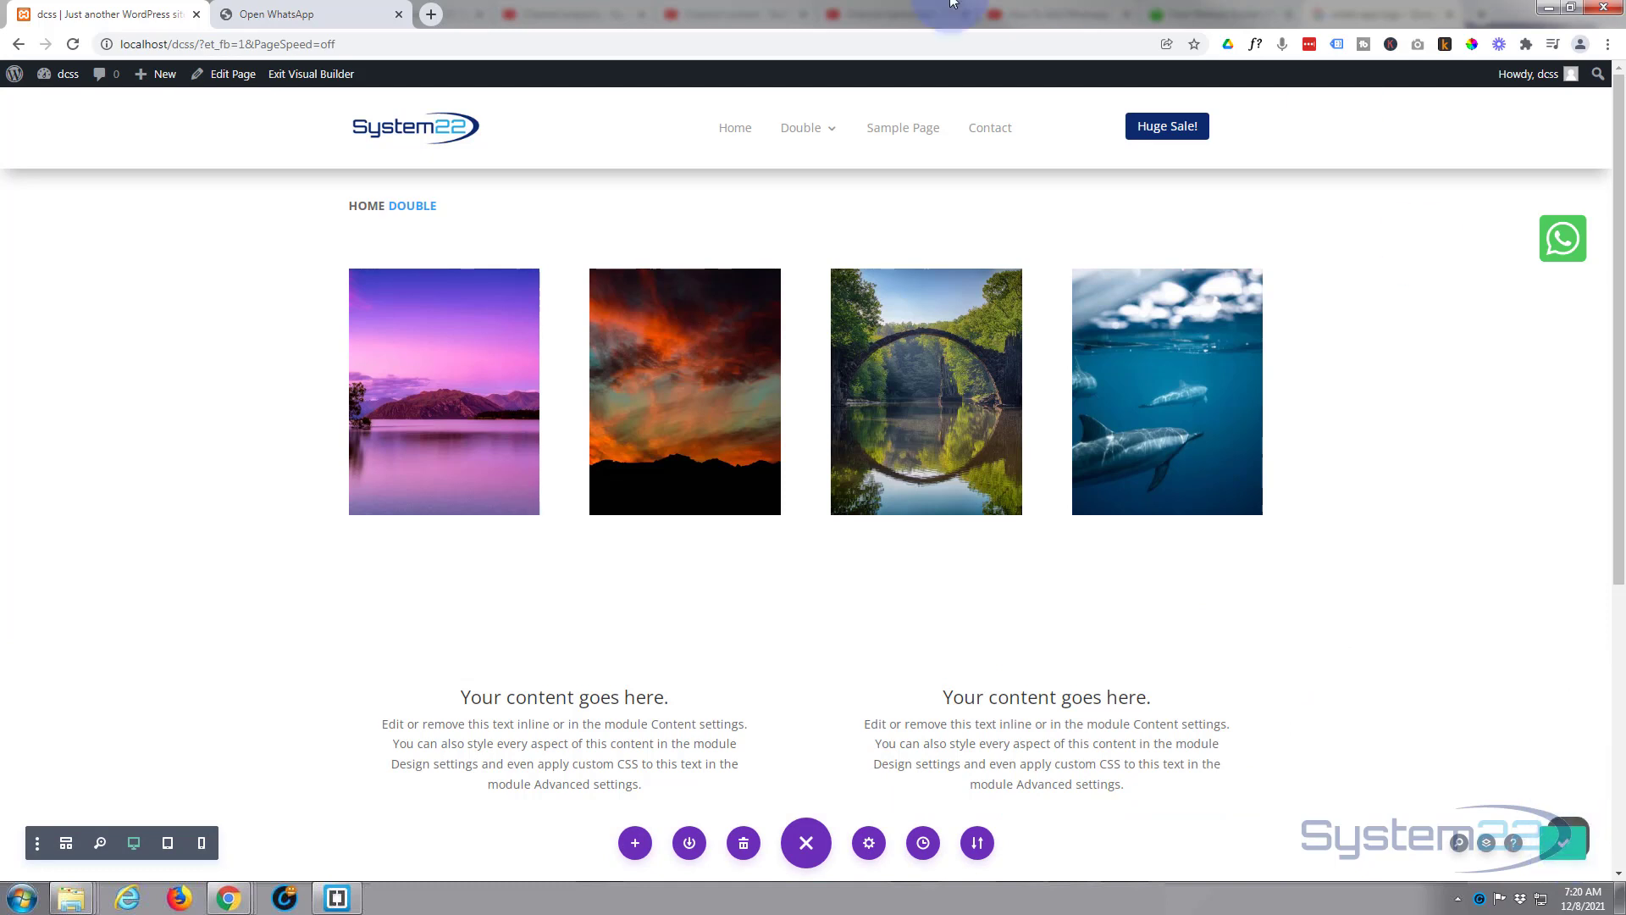
{"action": "left_click", "coordinate": [305, 76]}
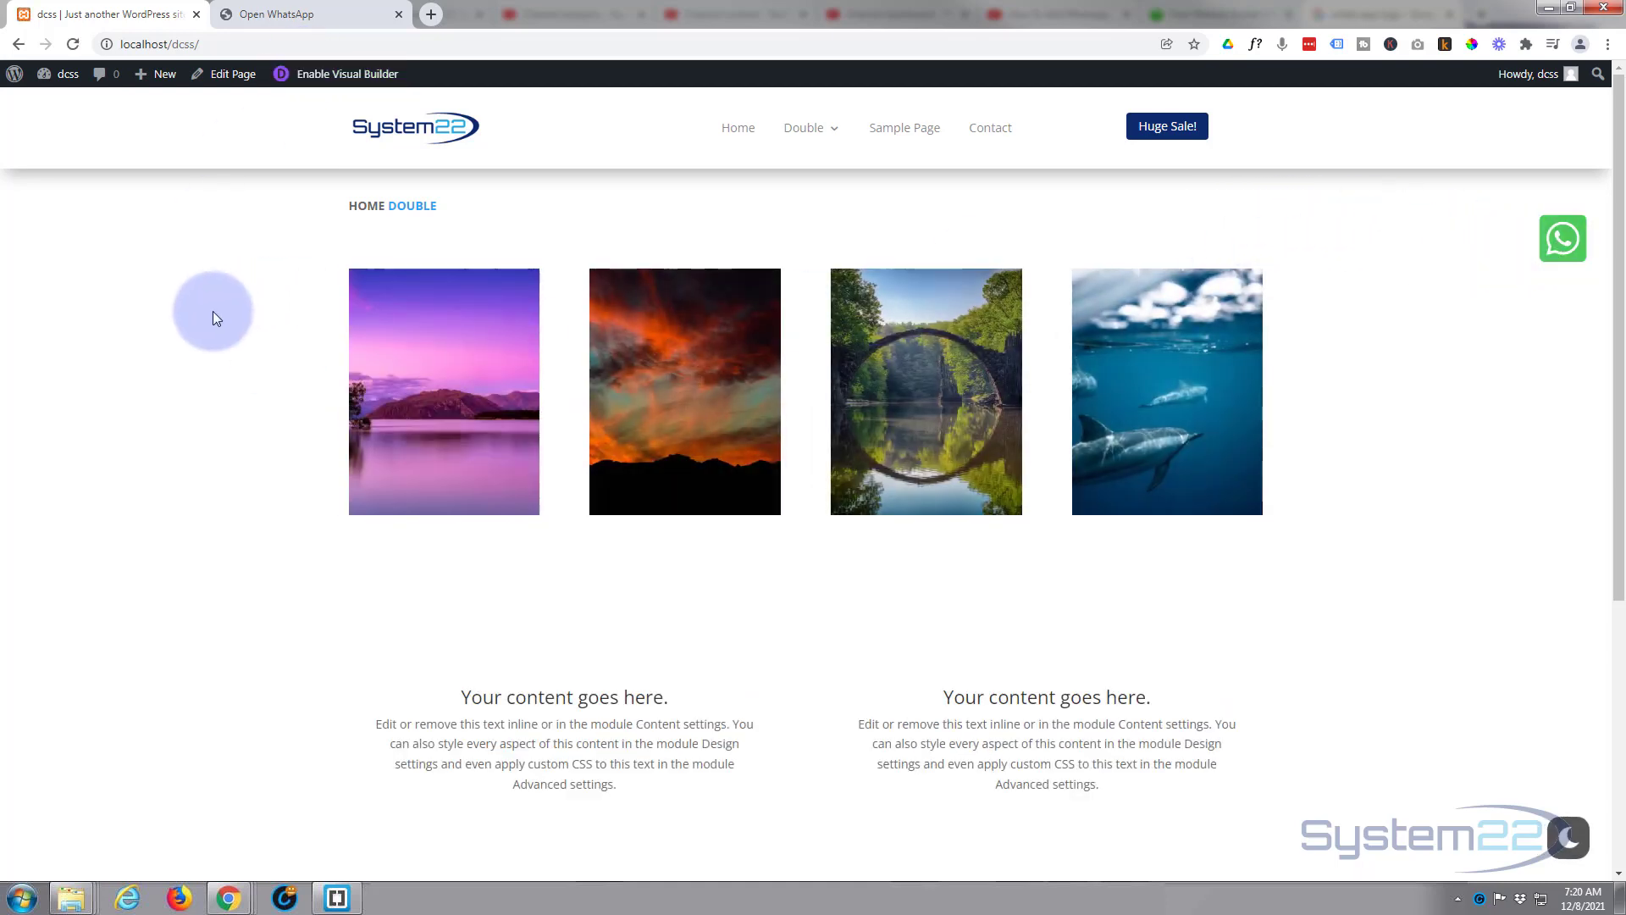
Scroll the live dcss page to confirm the WhatsApp icon stays fixed, then open DevTools with F12.
{"action": "scroll", "coordinate": [214, 316], "scroll_direction": "down", "scroll_amount": 2}
{"action": "scroll", "coordinate": [213, 316], "scroll_direction": "down", "scroll_amount": 3}
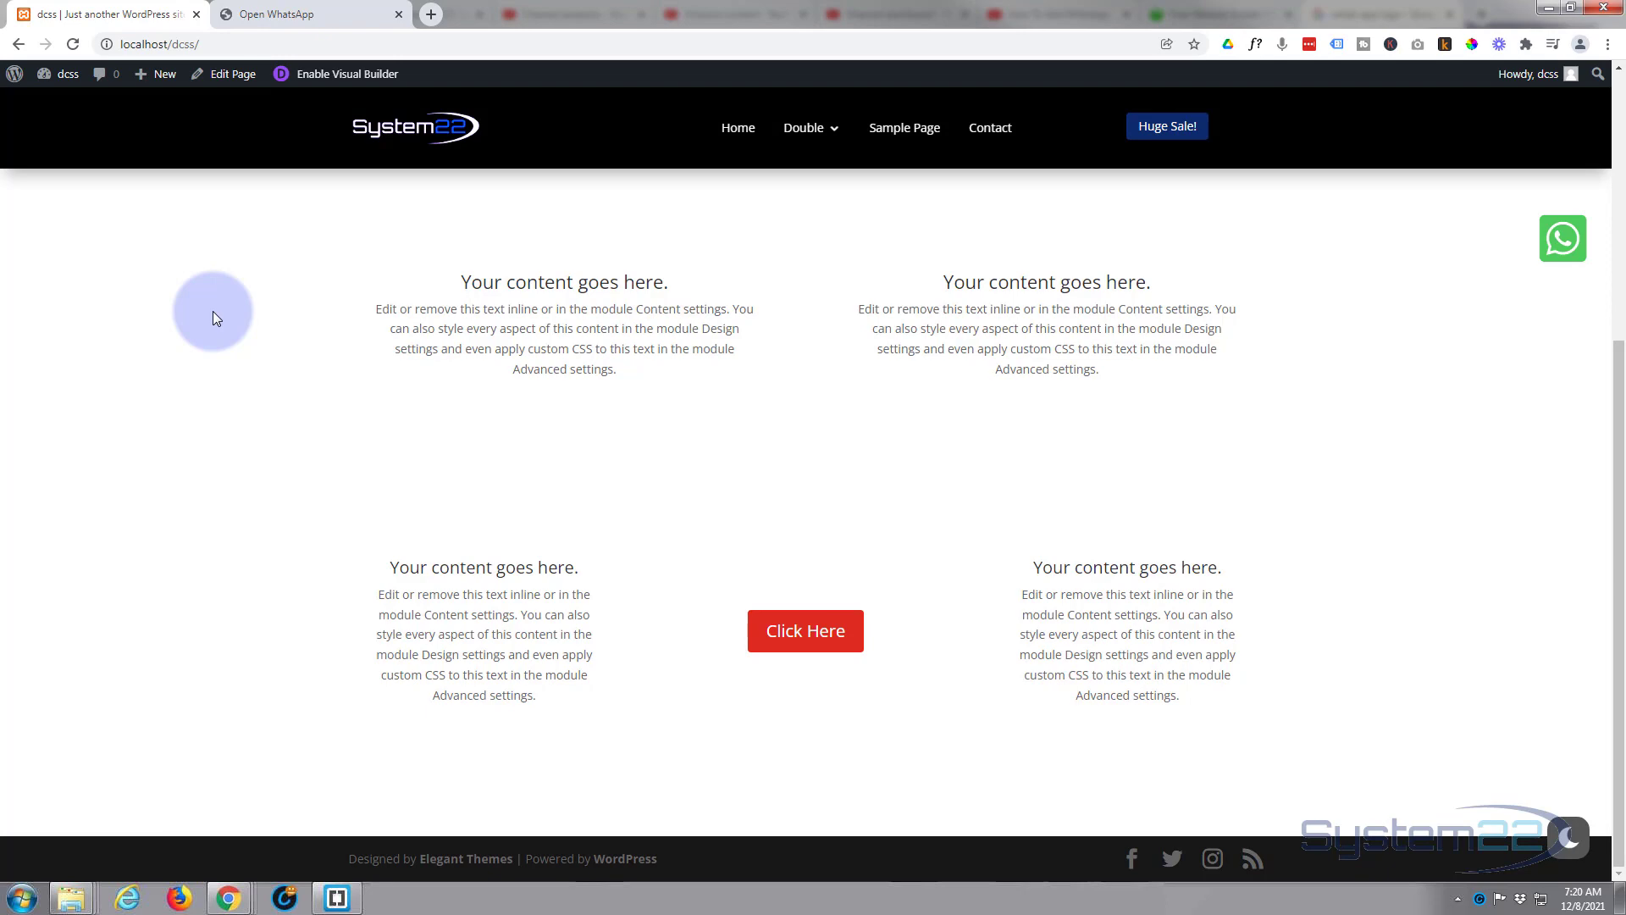
{"action": "scroll", "coordinate": [212, 311], "scroll_direction": "up", "scroll_amount": 5}
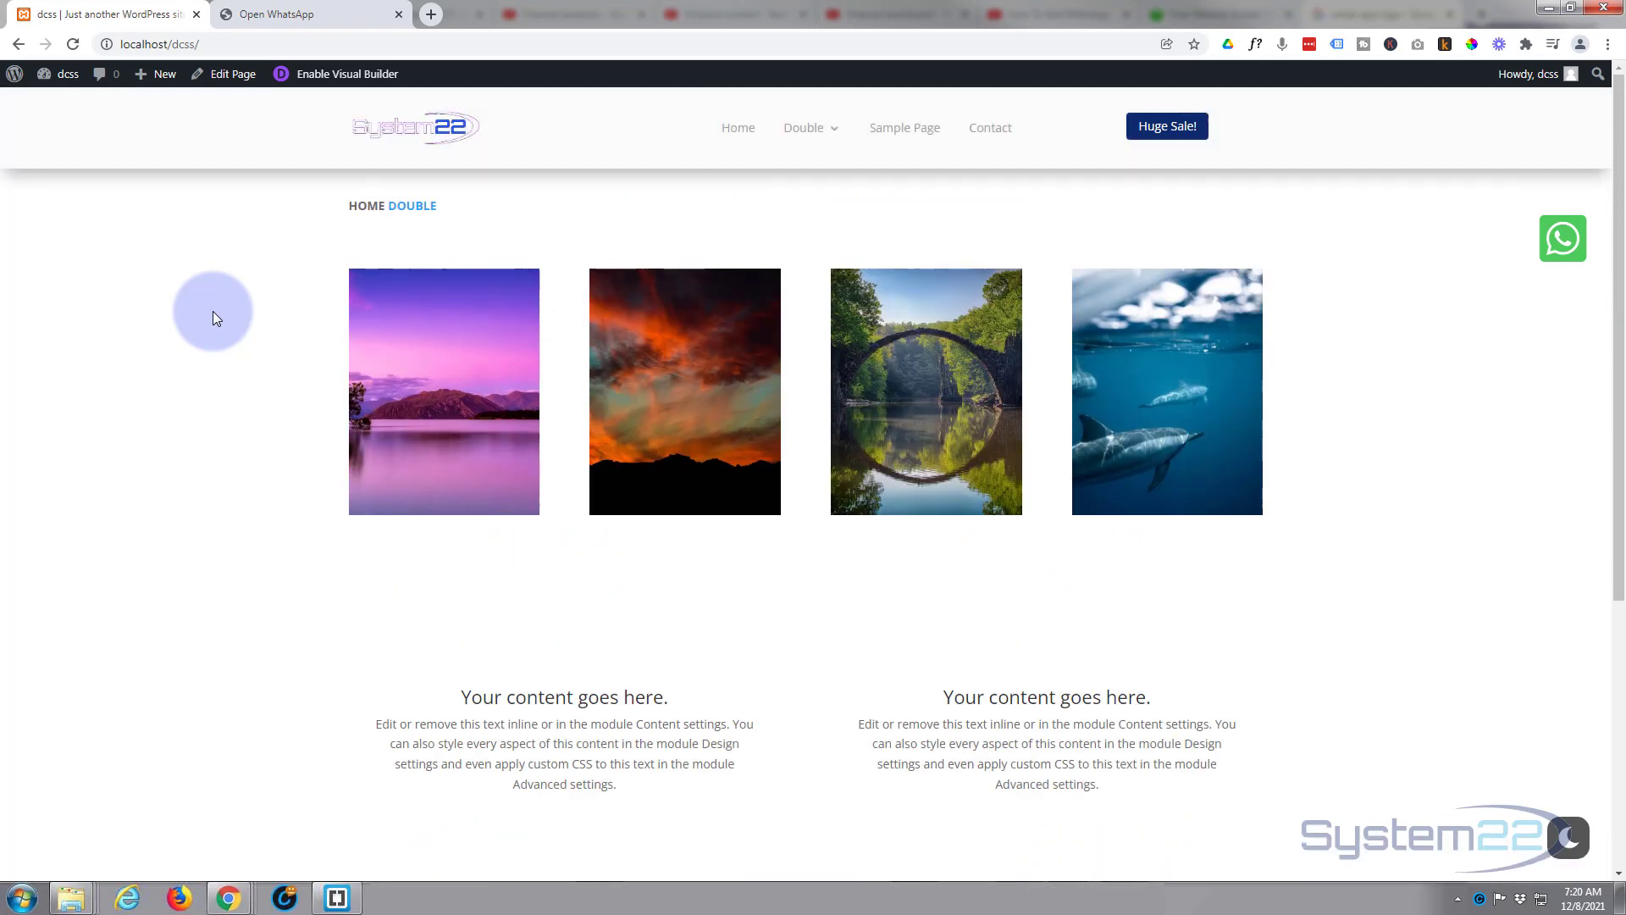
{"action": "scroll", "coordinate": [212, 312], "scroll_direction": "down", "scroll_amount": 5}
{"action": "scroll", "coordinate": [211, 312], "scroll_direction": "up", "scroll_amount": 4}
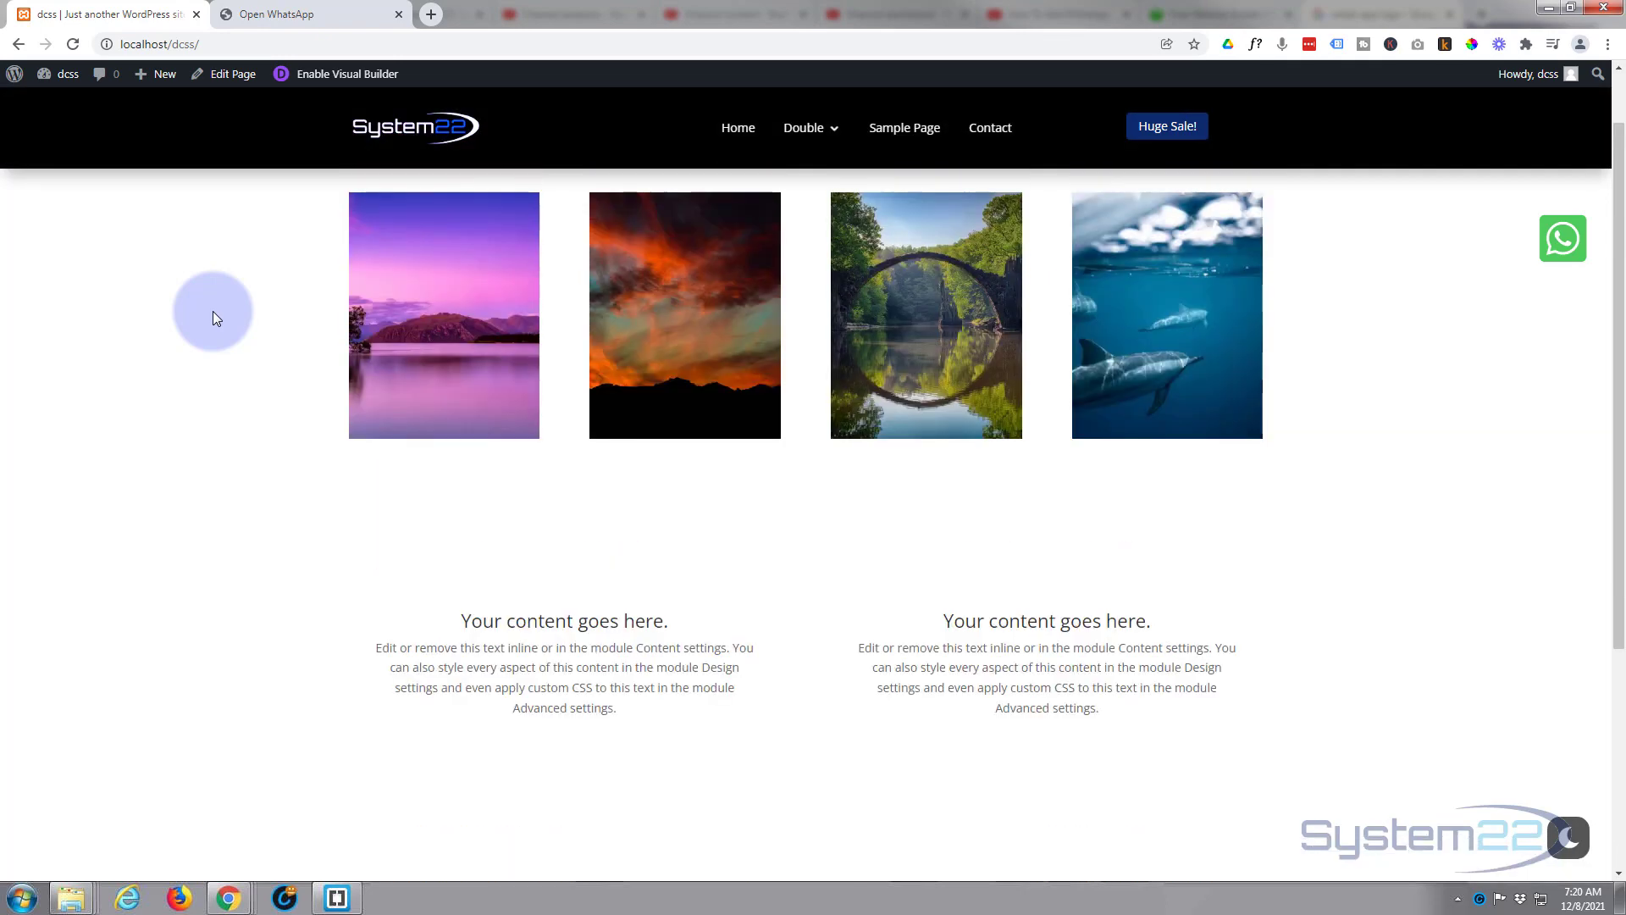
{"action": "scroll", "coordinate": [212, 312], "scroll_direction": "up", "scroll_amount": 1}
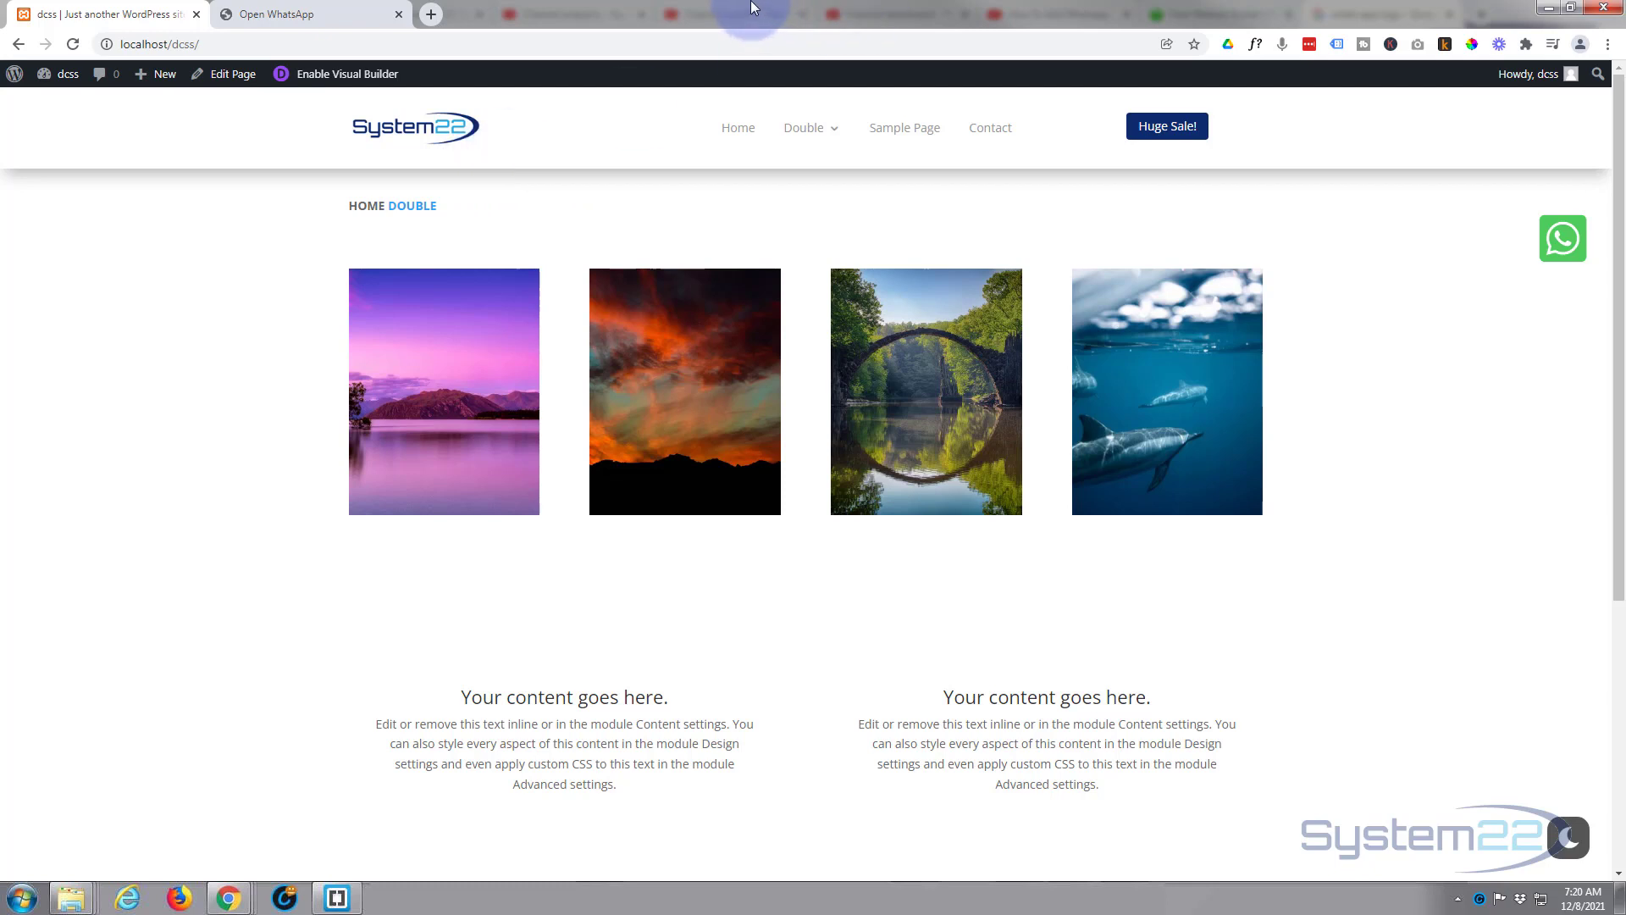
{"action": "key", "text": "F12"}
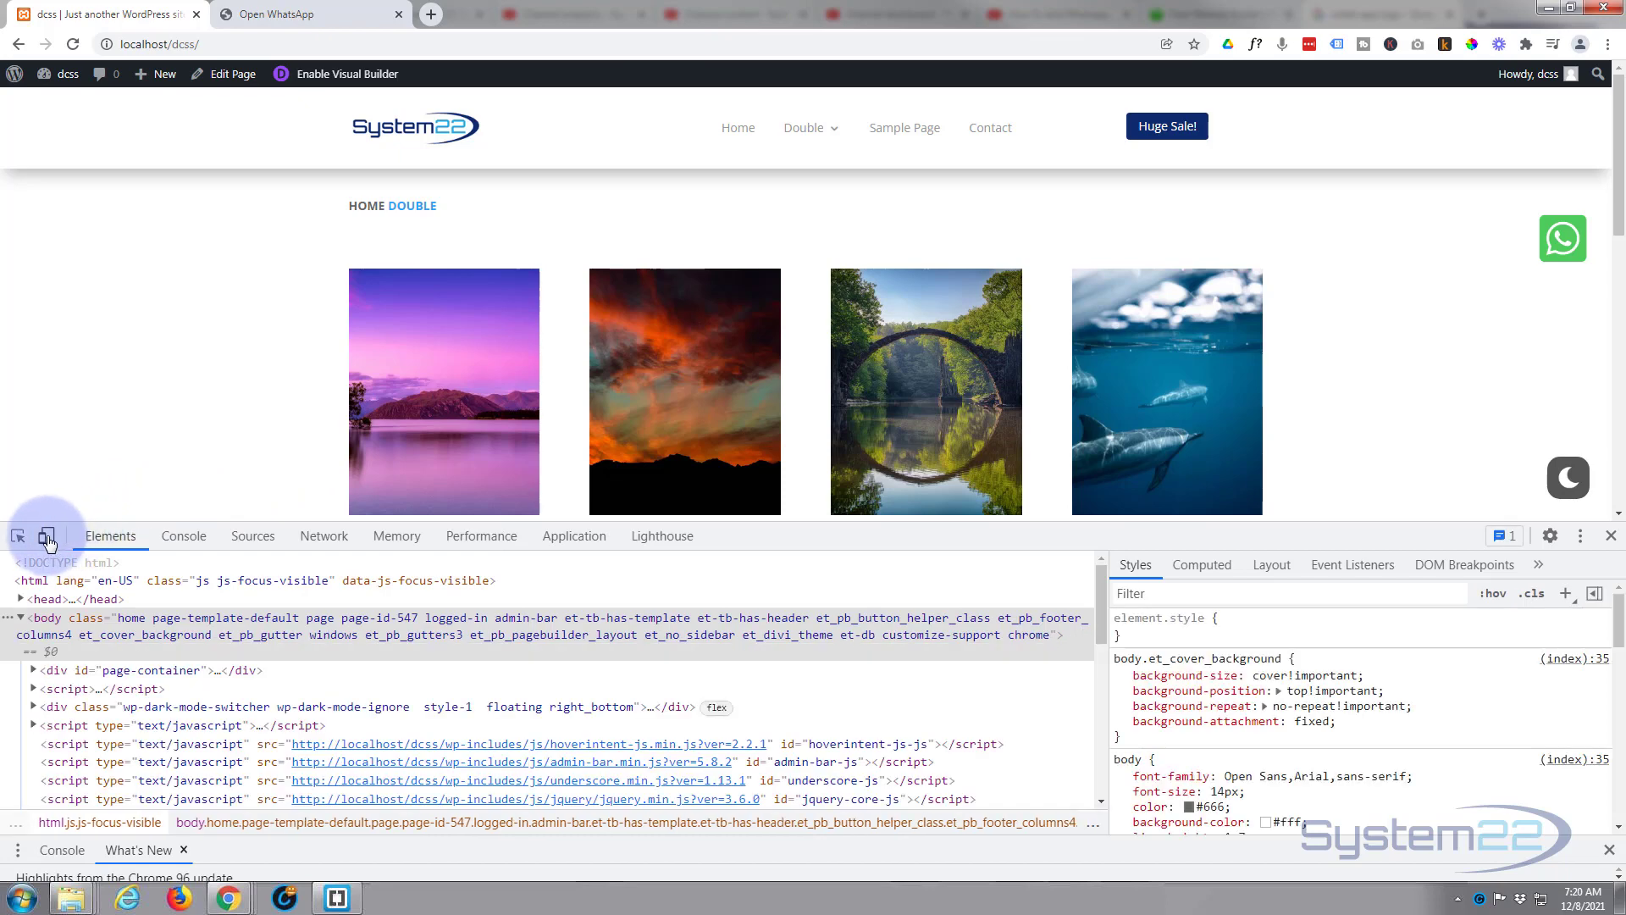
Preview the page on a tablet-sized screen at 100% zoom.
{"action": "left_click", "coordinate": [46, 539]}
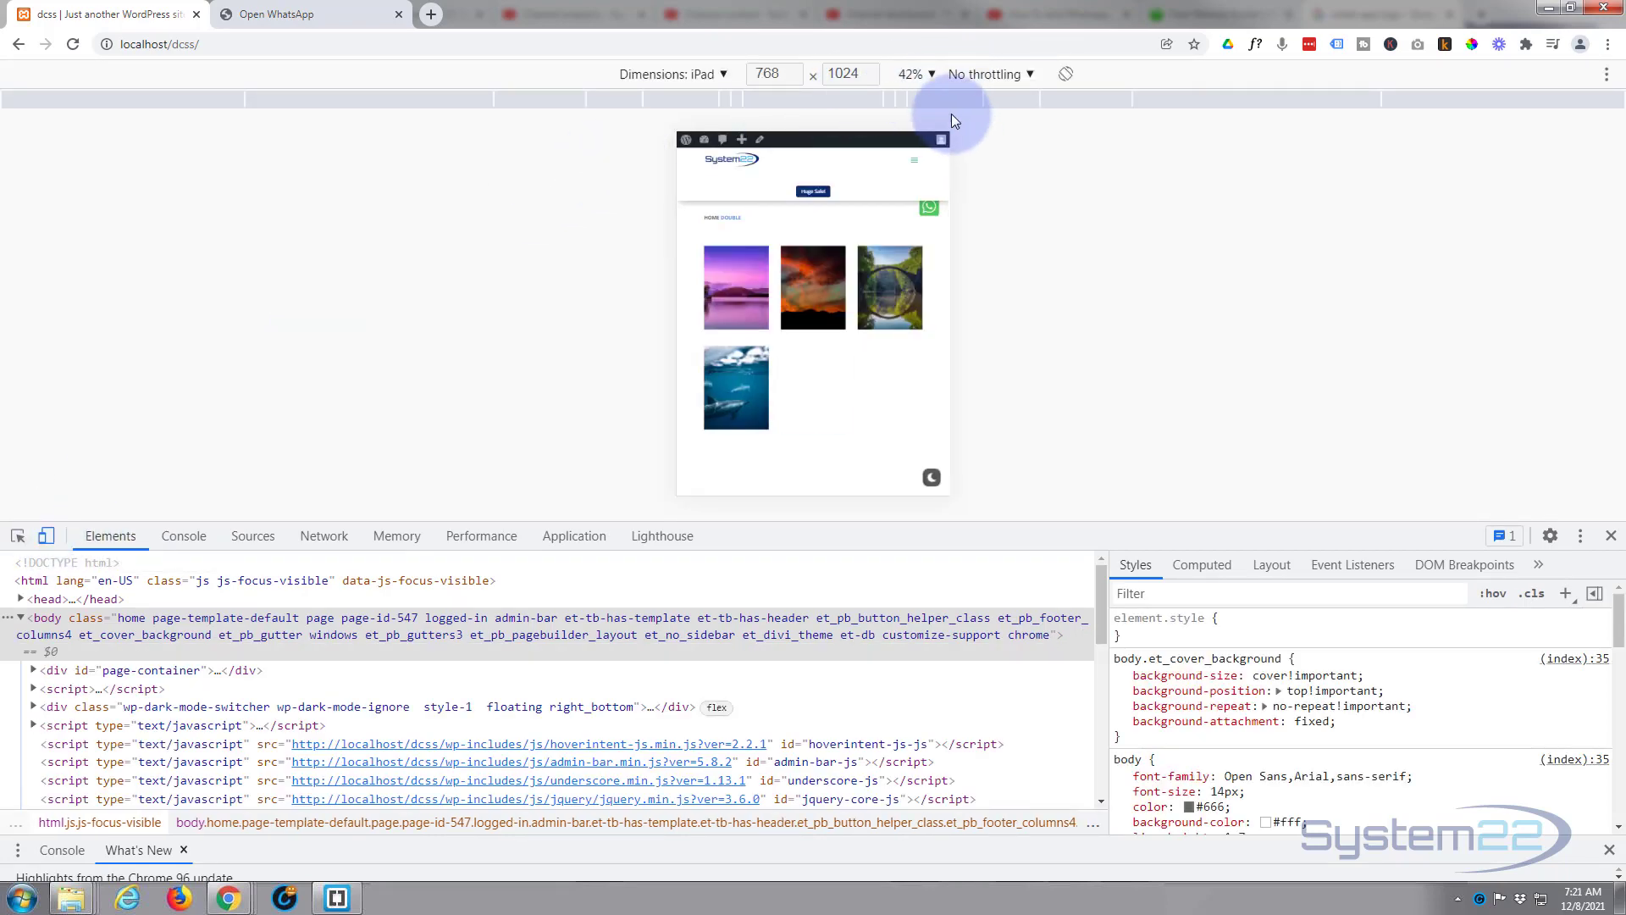
{"action": "left_click", "coordinate": [935, 76]}
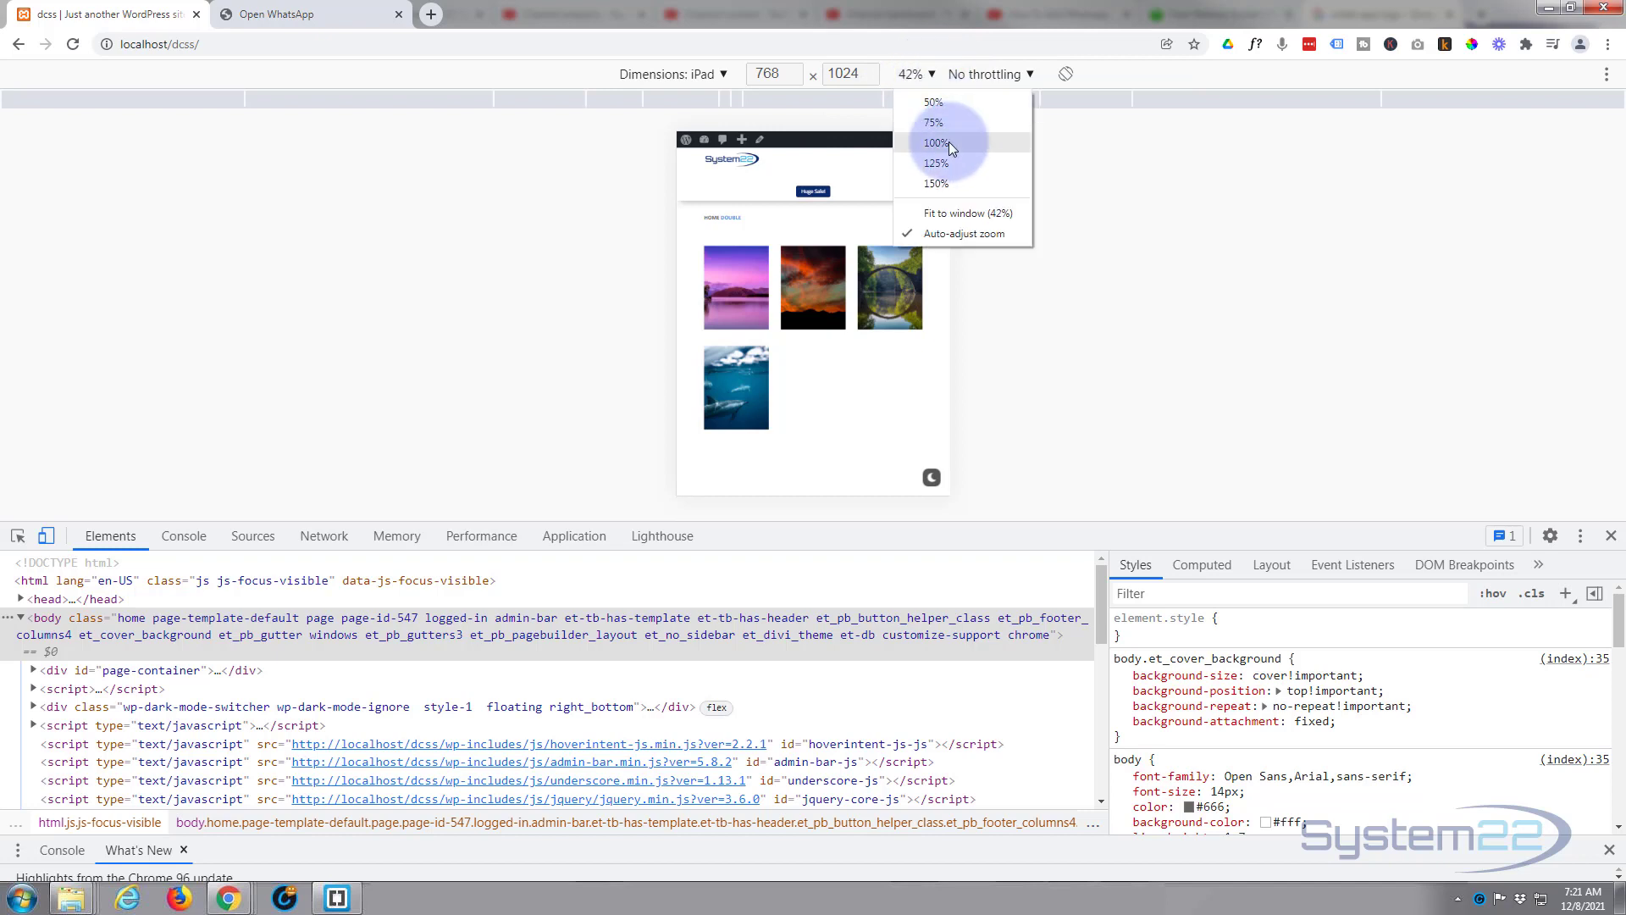
{"action": "left_click", "coordinate": [949, 141]}
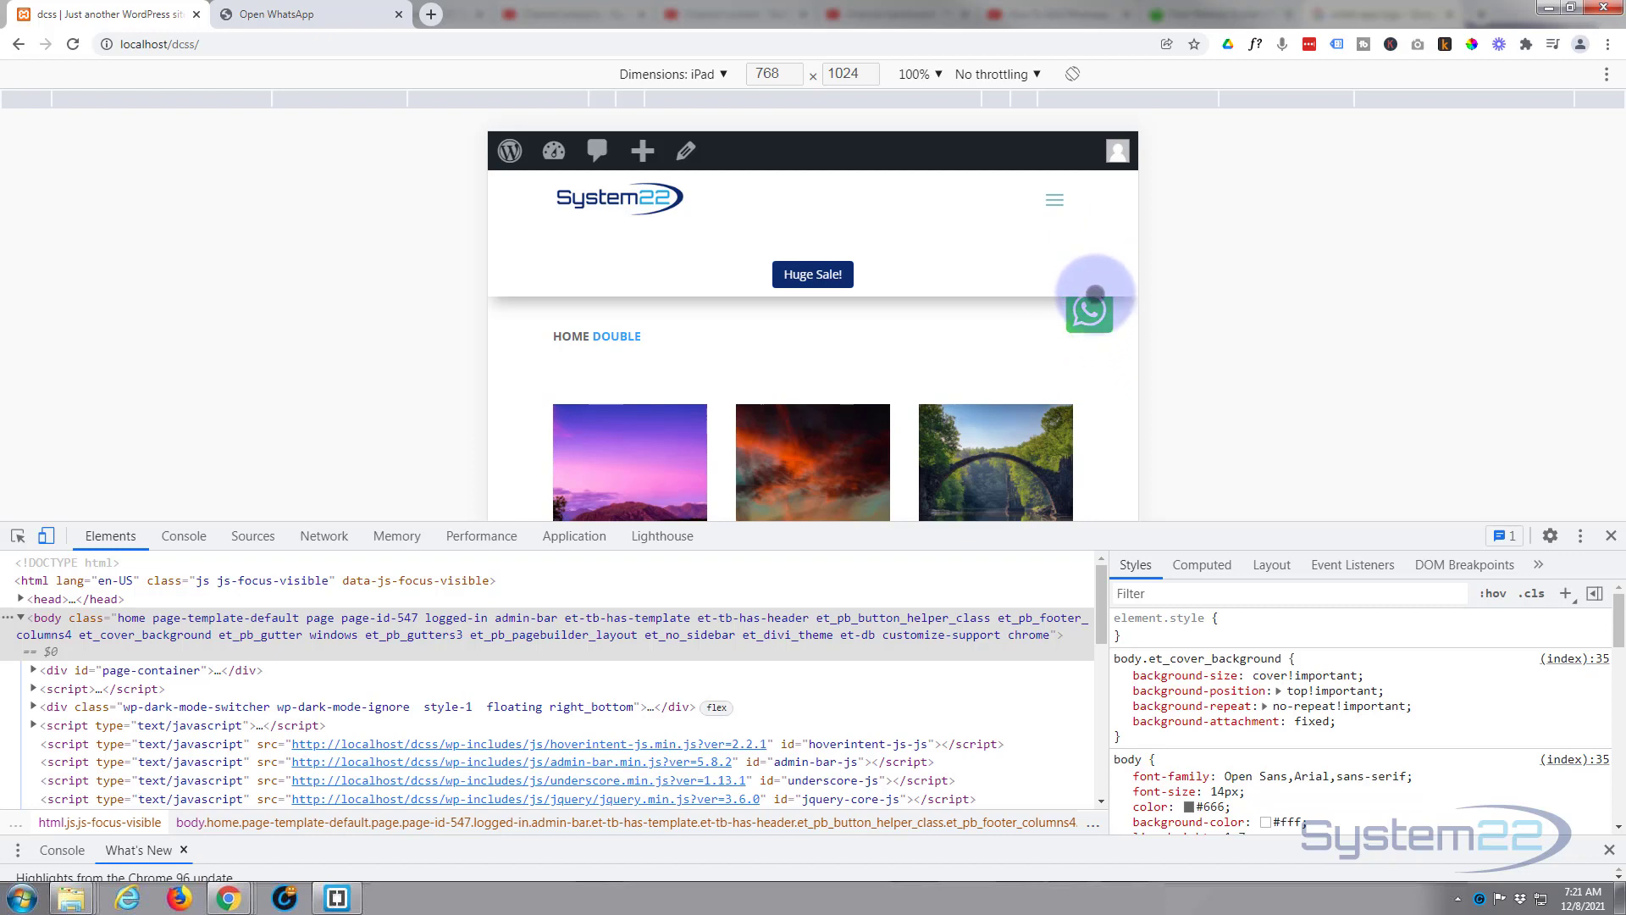
Switch the emulated device to iPhone X to check the icon, then close DevTools.
{"action": "left_click", "coordinate": [726, 75]}
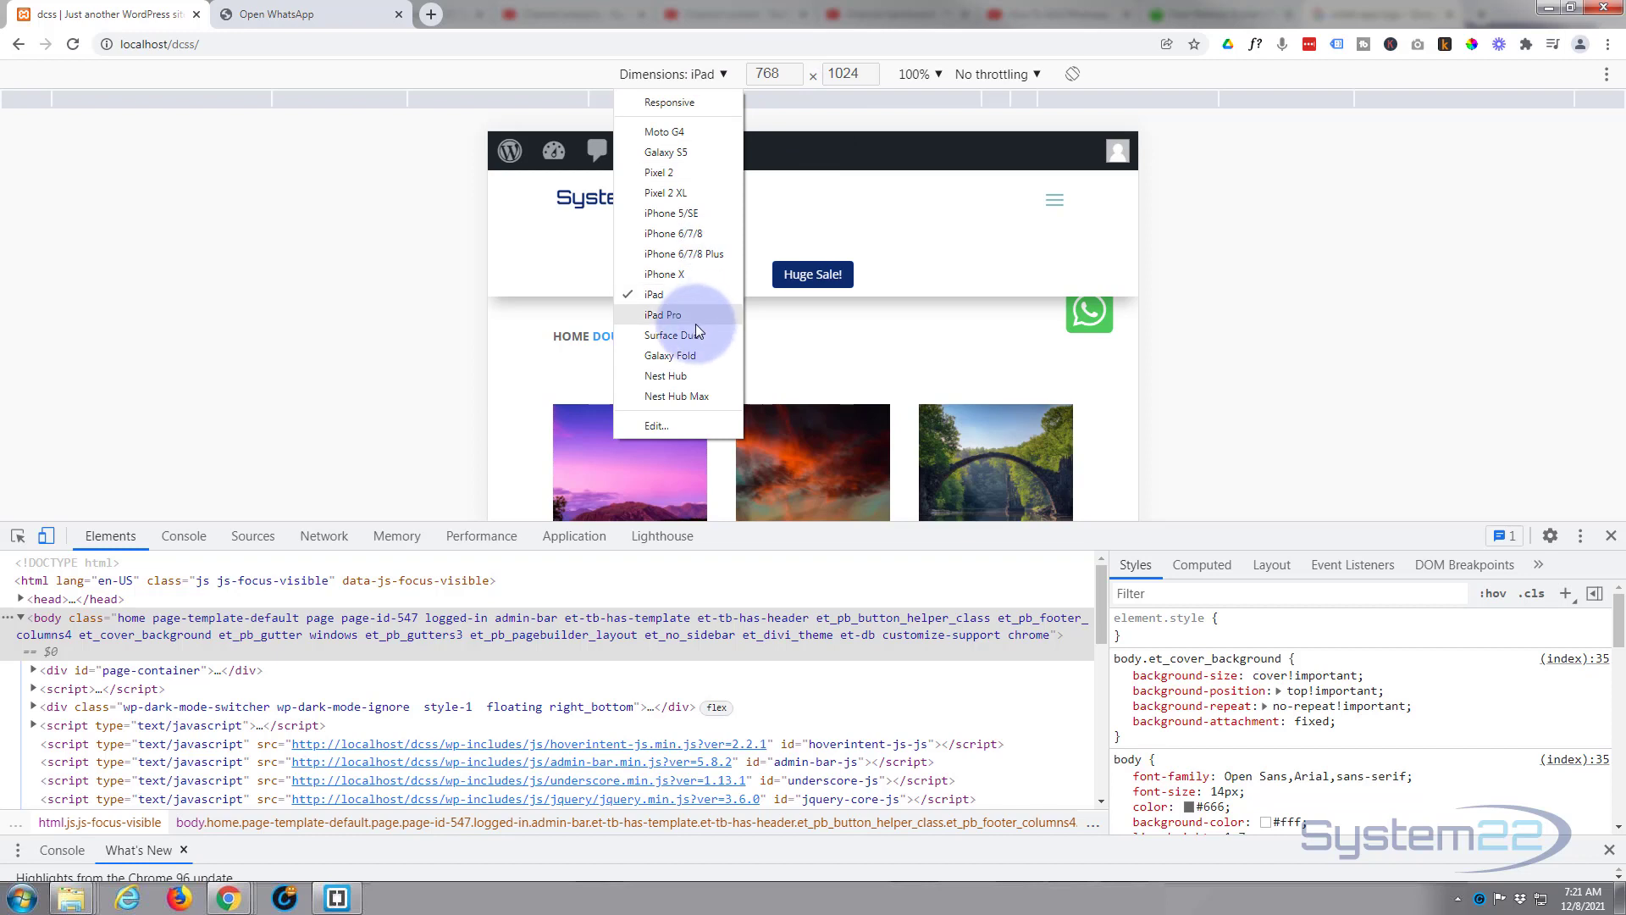
{"action": "left_click", "coordinate": [657, 274]}
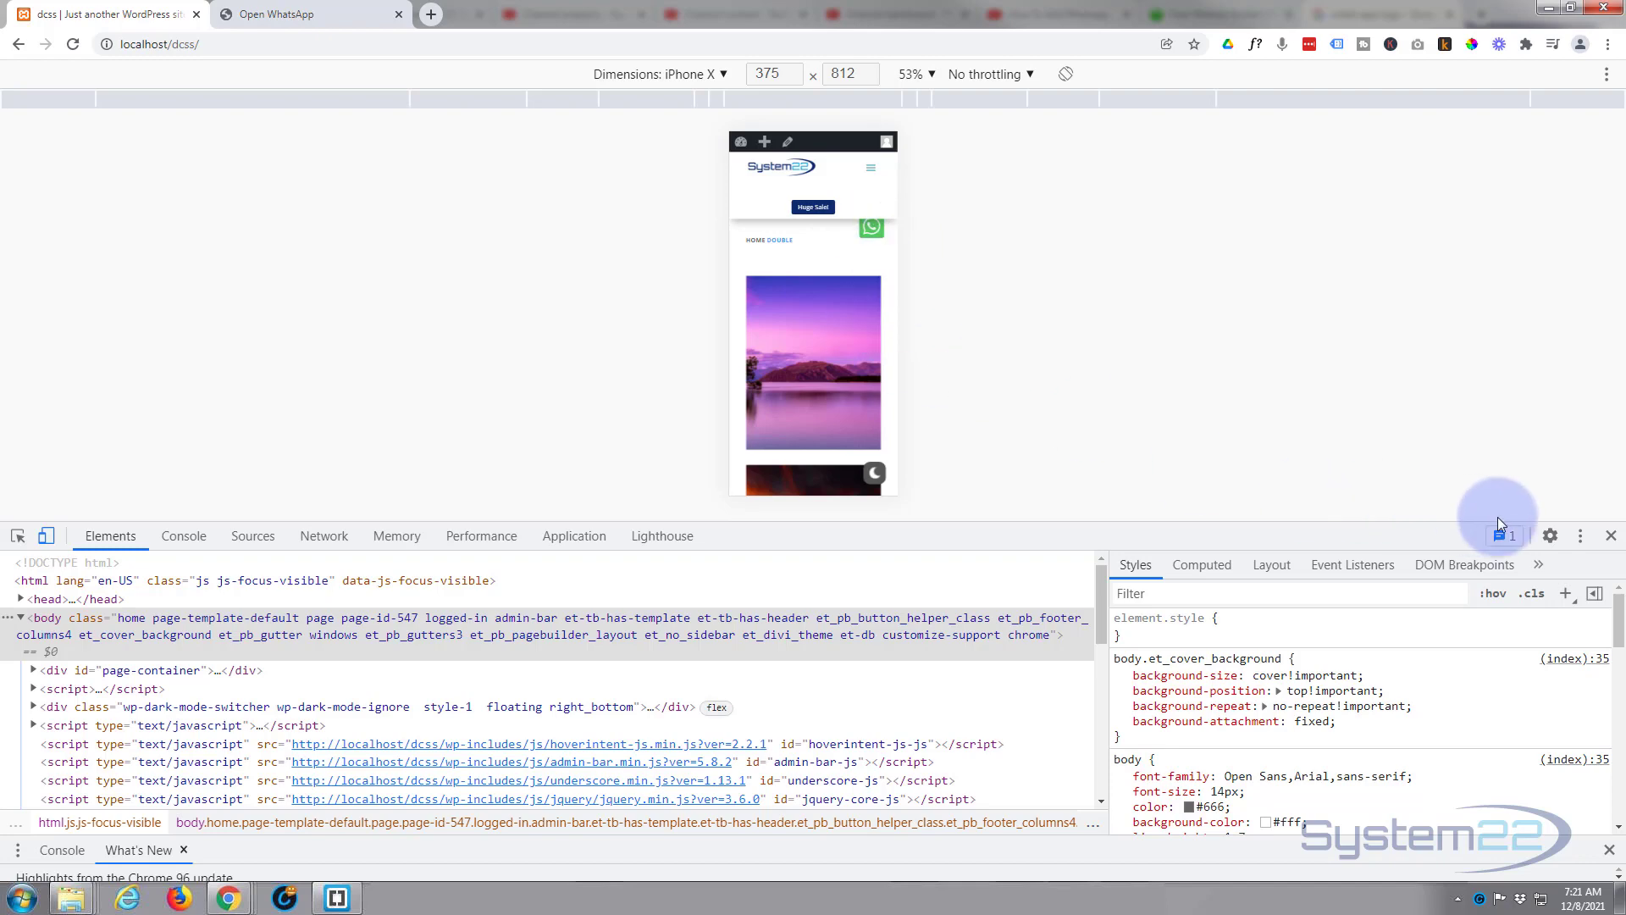
{"action": "left_click", "coordinate": [1612, 537]}
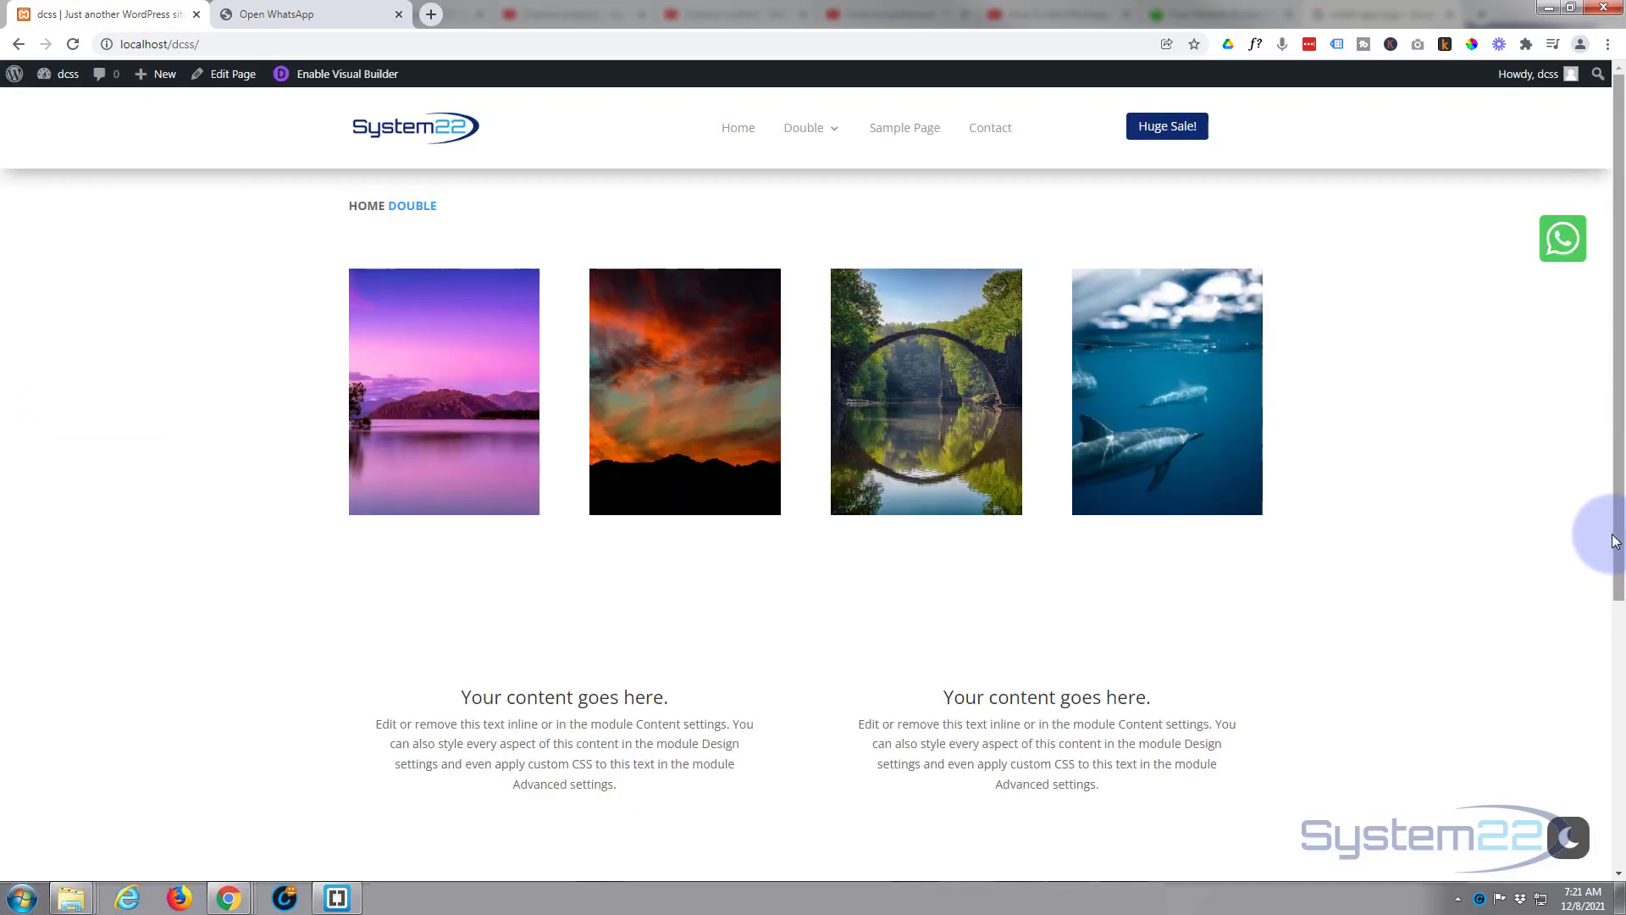
Enable the Visual Builder on the dcss page and switch it to Wireframe View.
{"action": "left_click", "coordinate": [347, 76]}
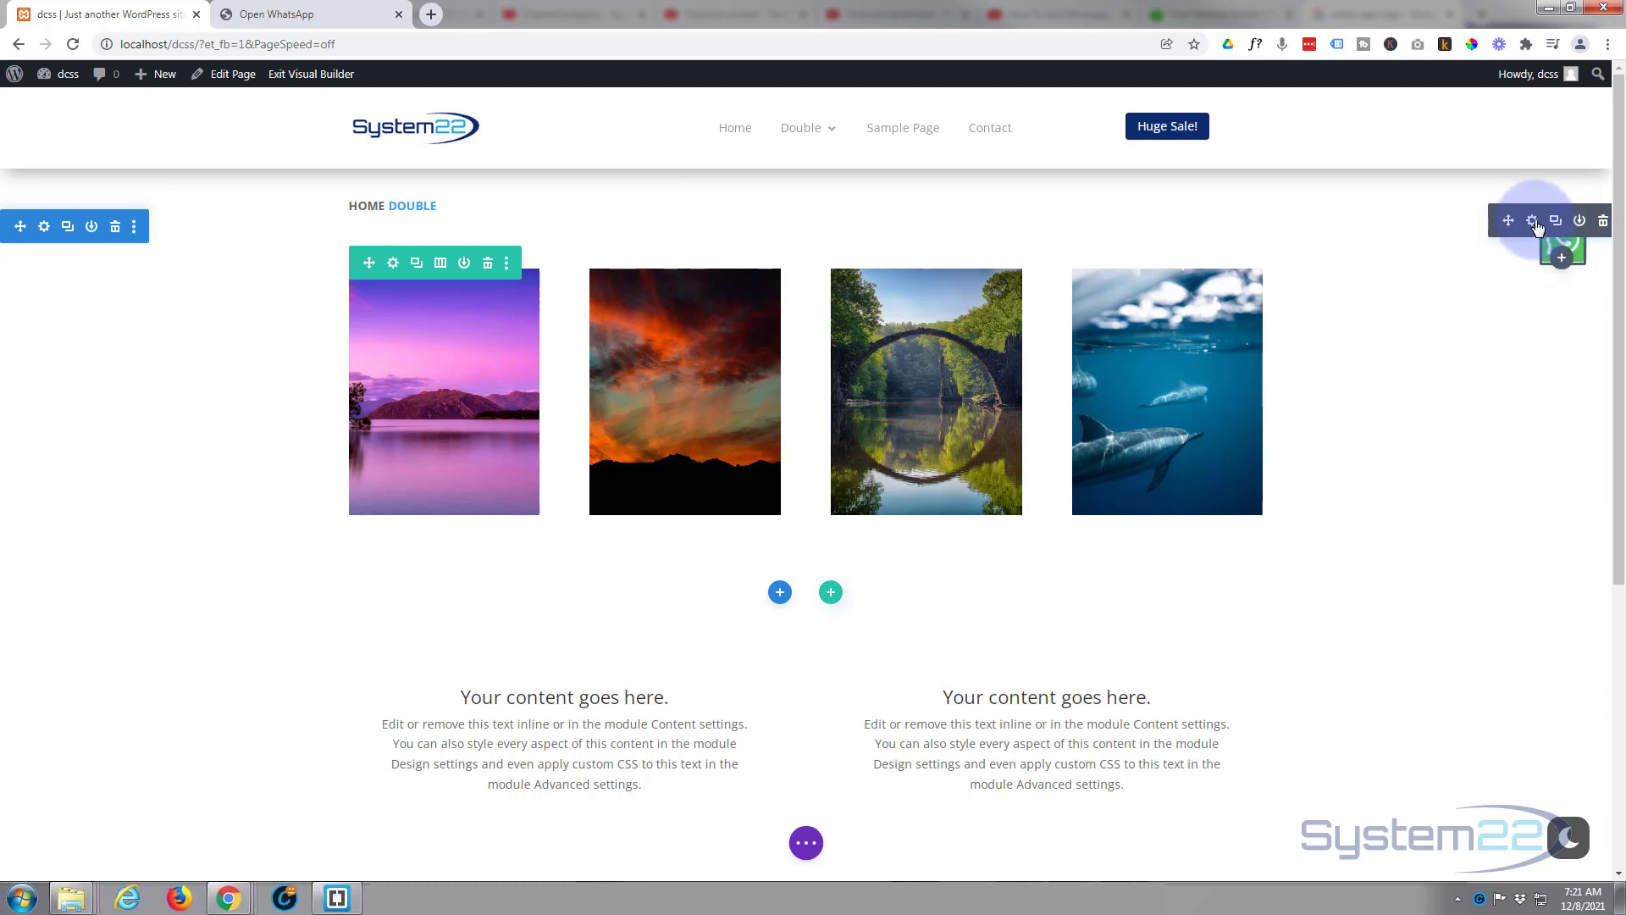
{"action": "left_click_drag", "start_coordinate": [1537, 227], "coordinate": [1565, 243]}
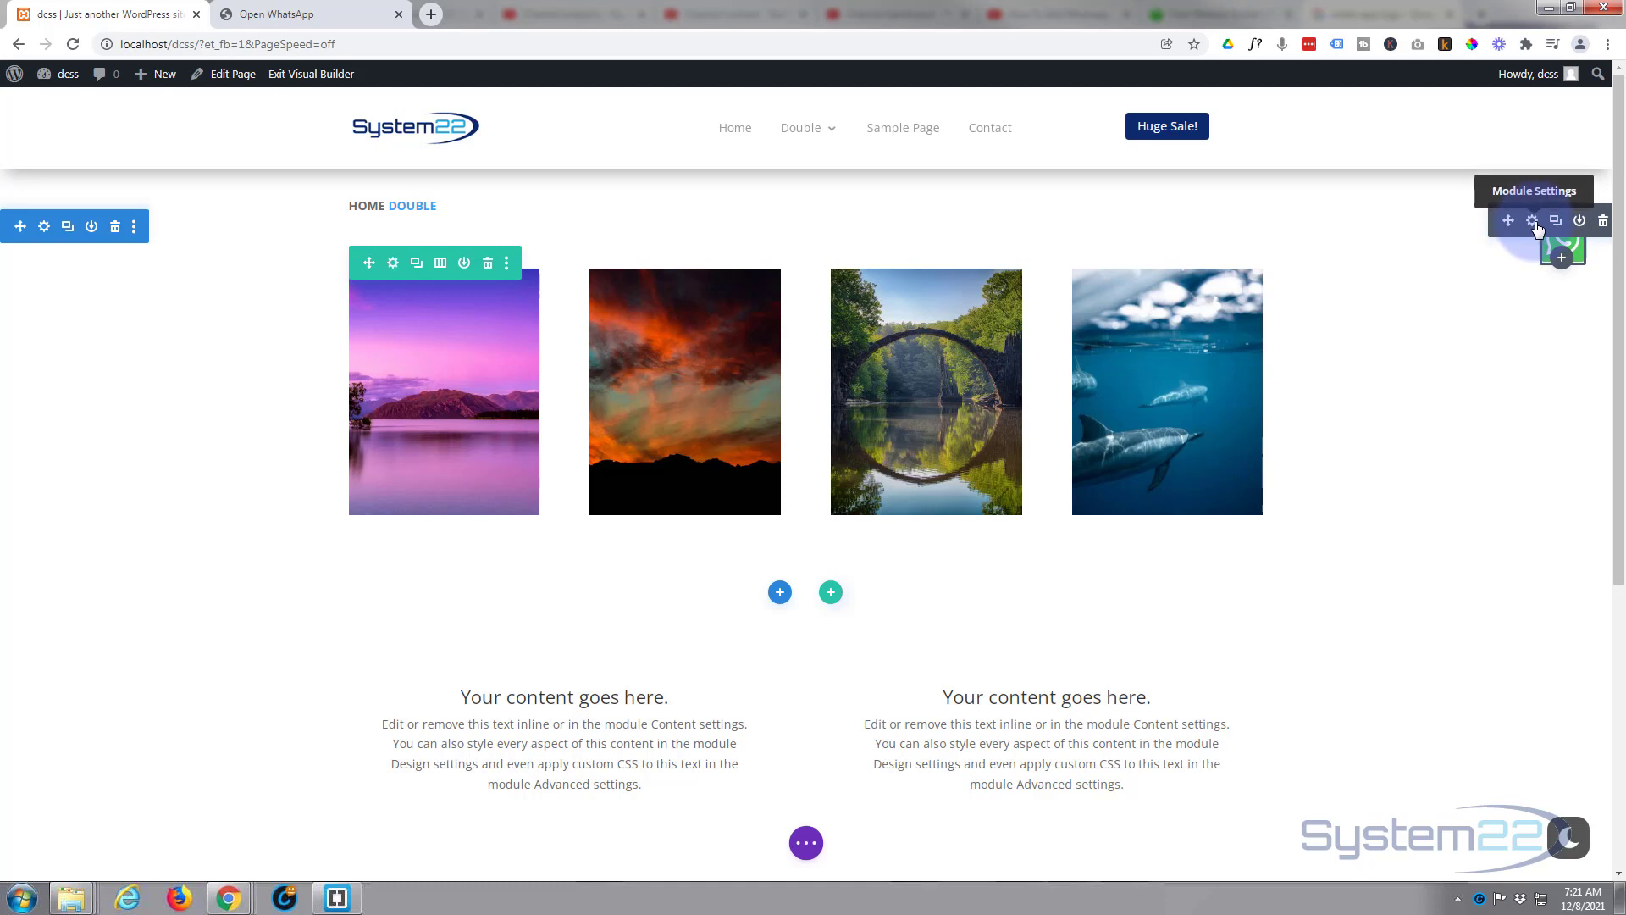
{"action": "left_click", "coordinate": [806, 843]}
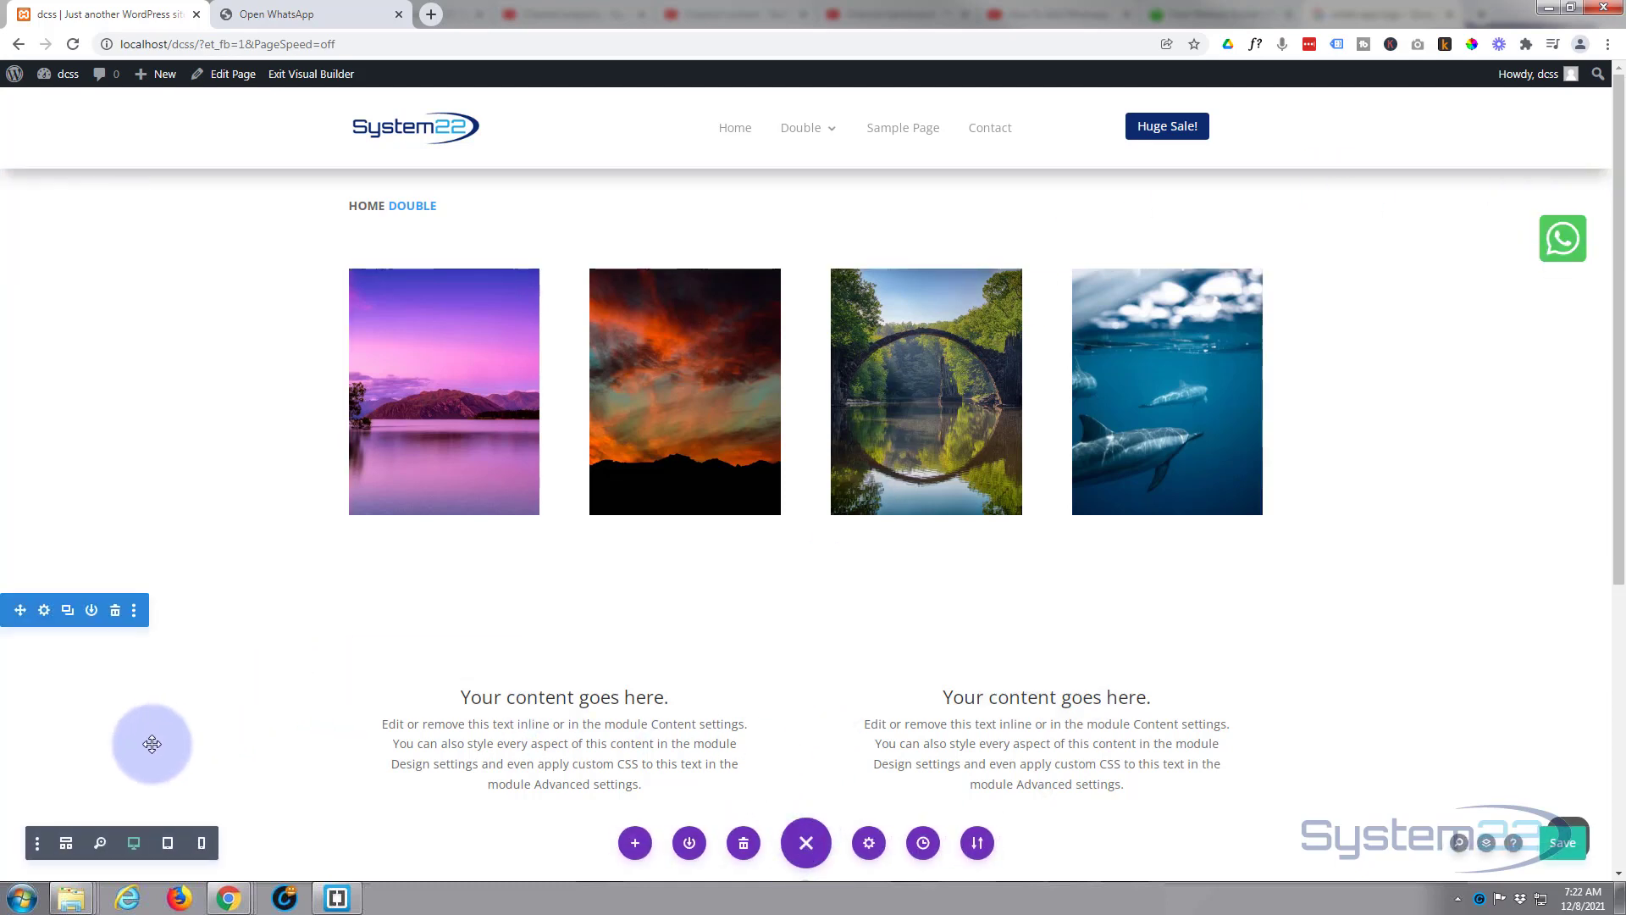
{"action": "left_click", "coordinate": [66, 843]}
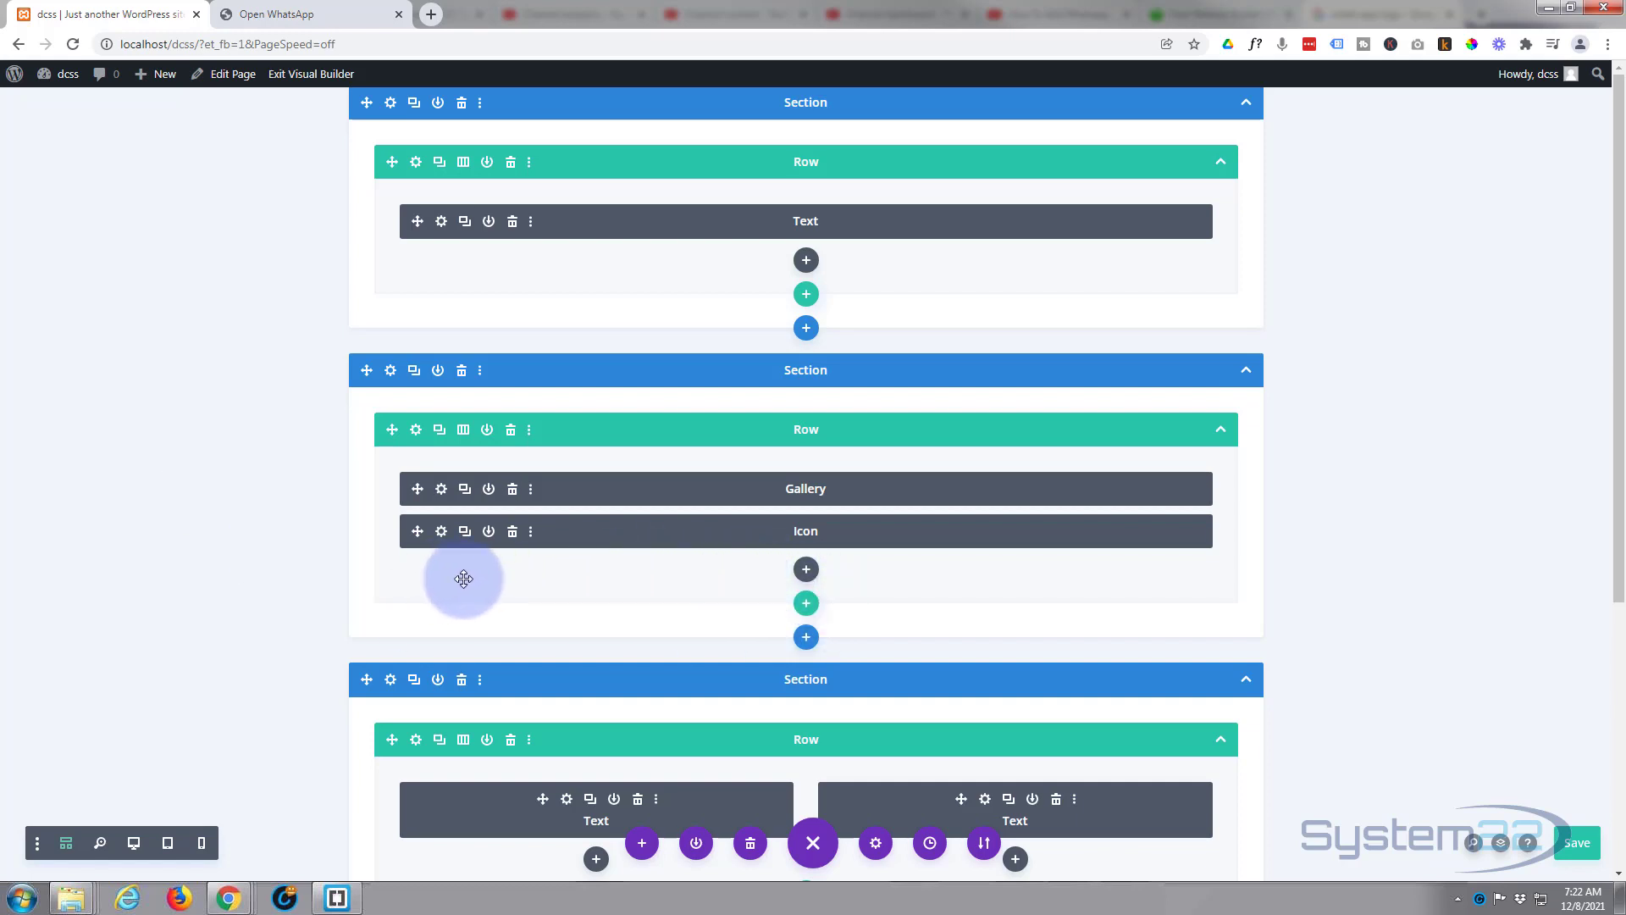
Raise the Icon module's Advanced > Position vertical offset from 147px to 198px and save it.
{"action": "left_click", "coordinate": [441, 533]}
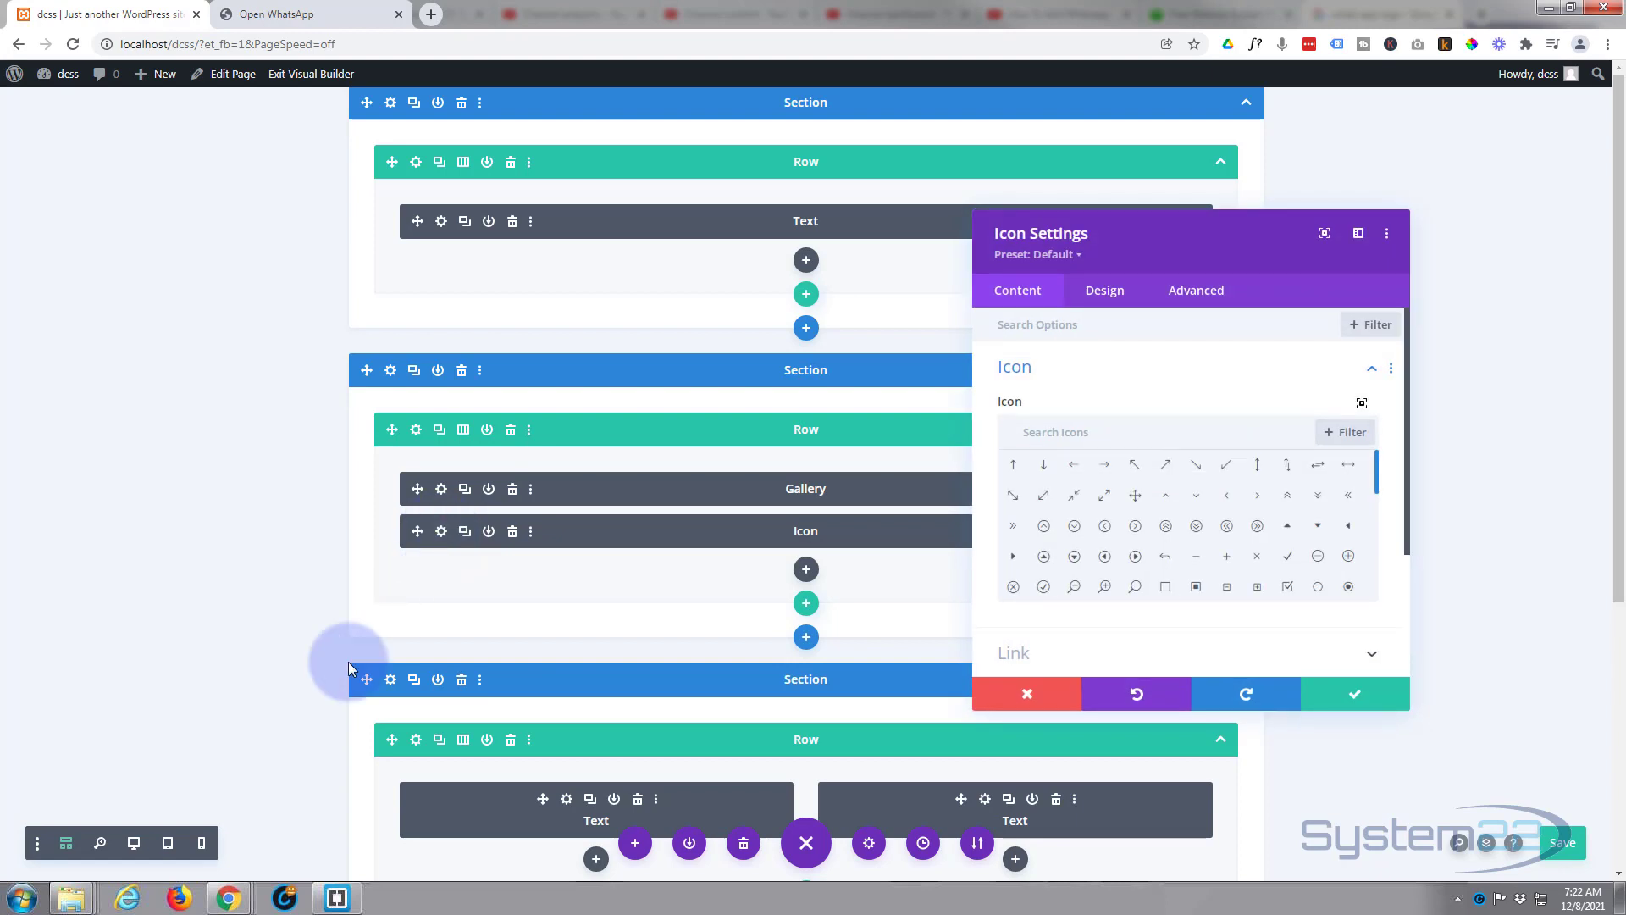
{"action": "left_click", "coordinate": [133, 845]}
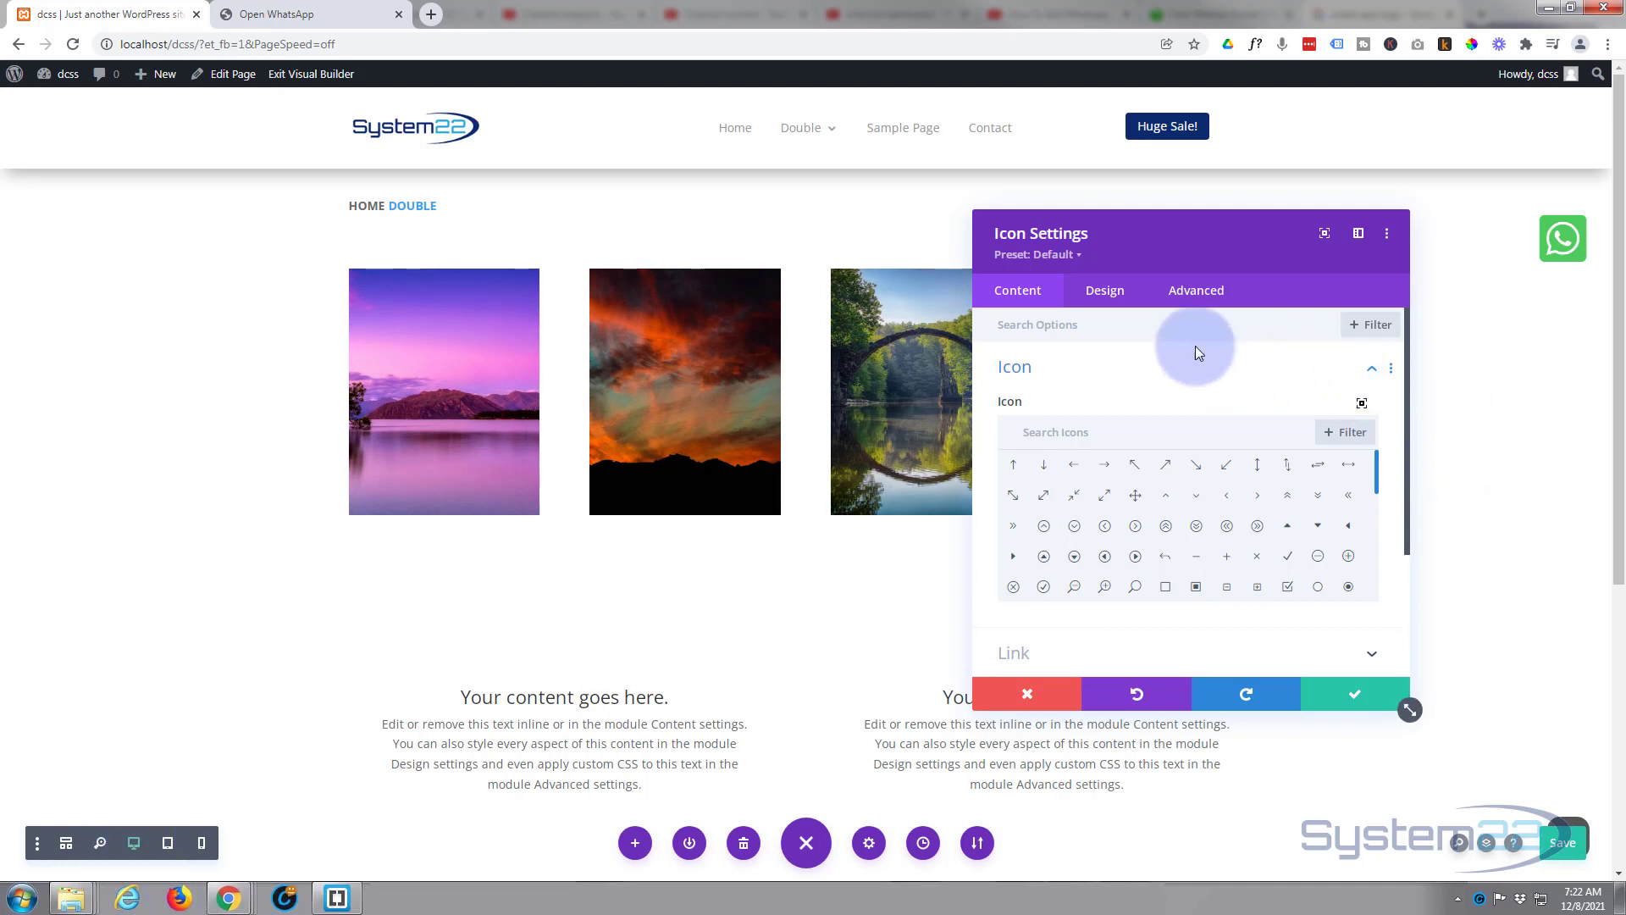
{"action": "left_click", "coordinate": [1197, 292]}
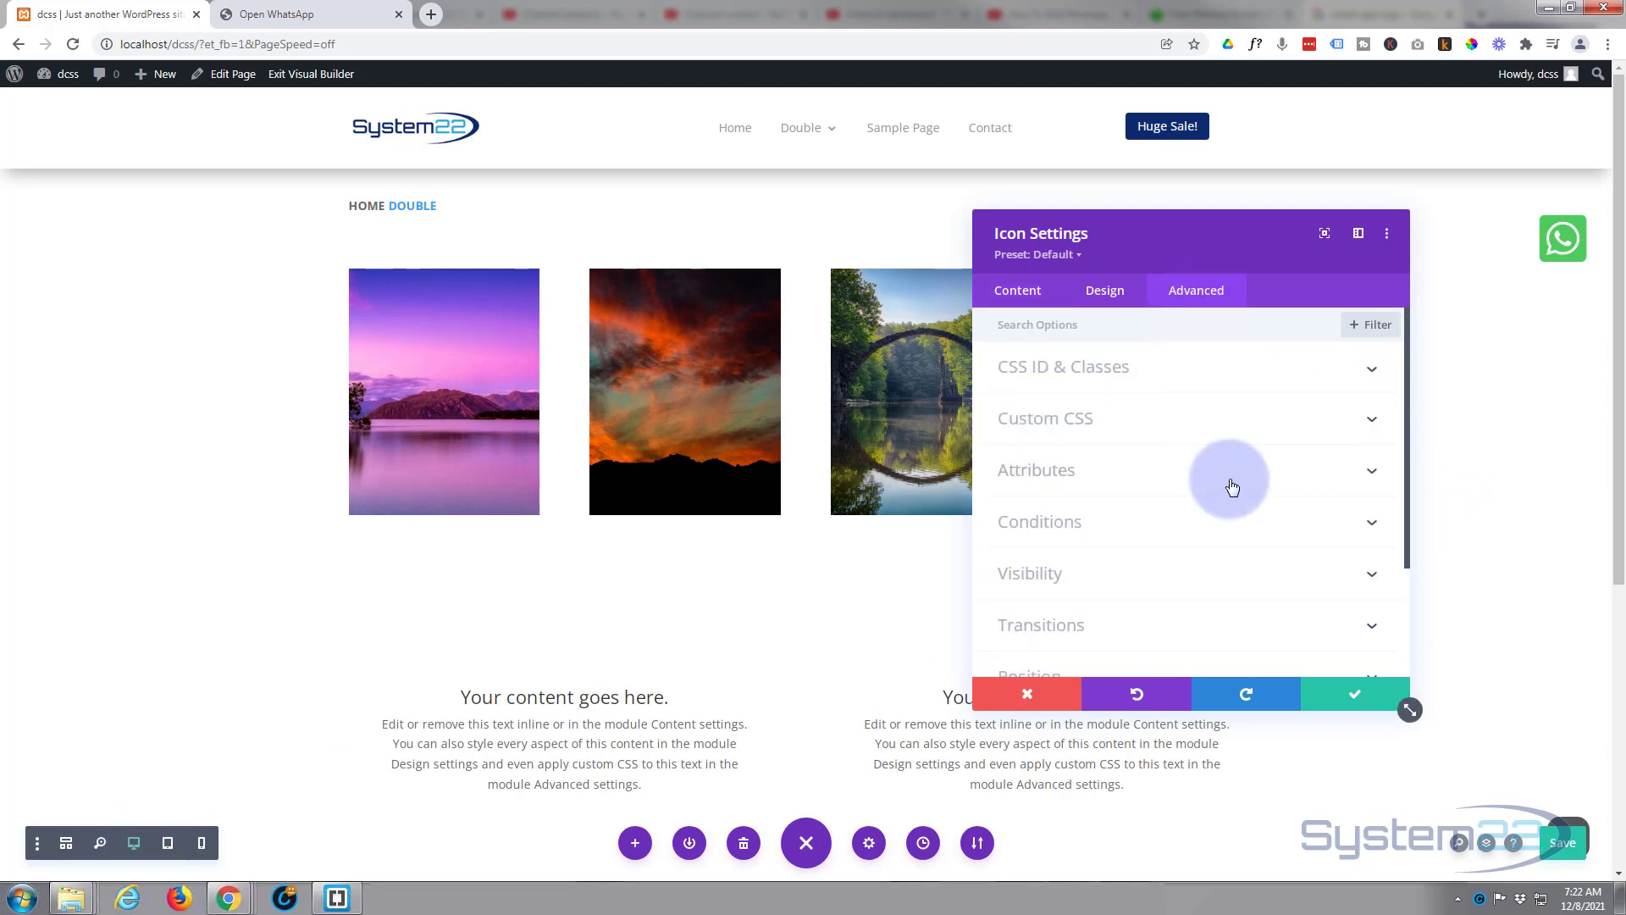
{"action": "scroll", "coordinate": [1228, 479], "scroll_direction": "down", "scroll_amount": 3}
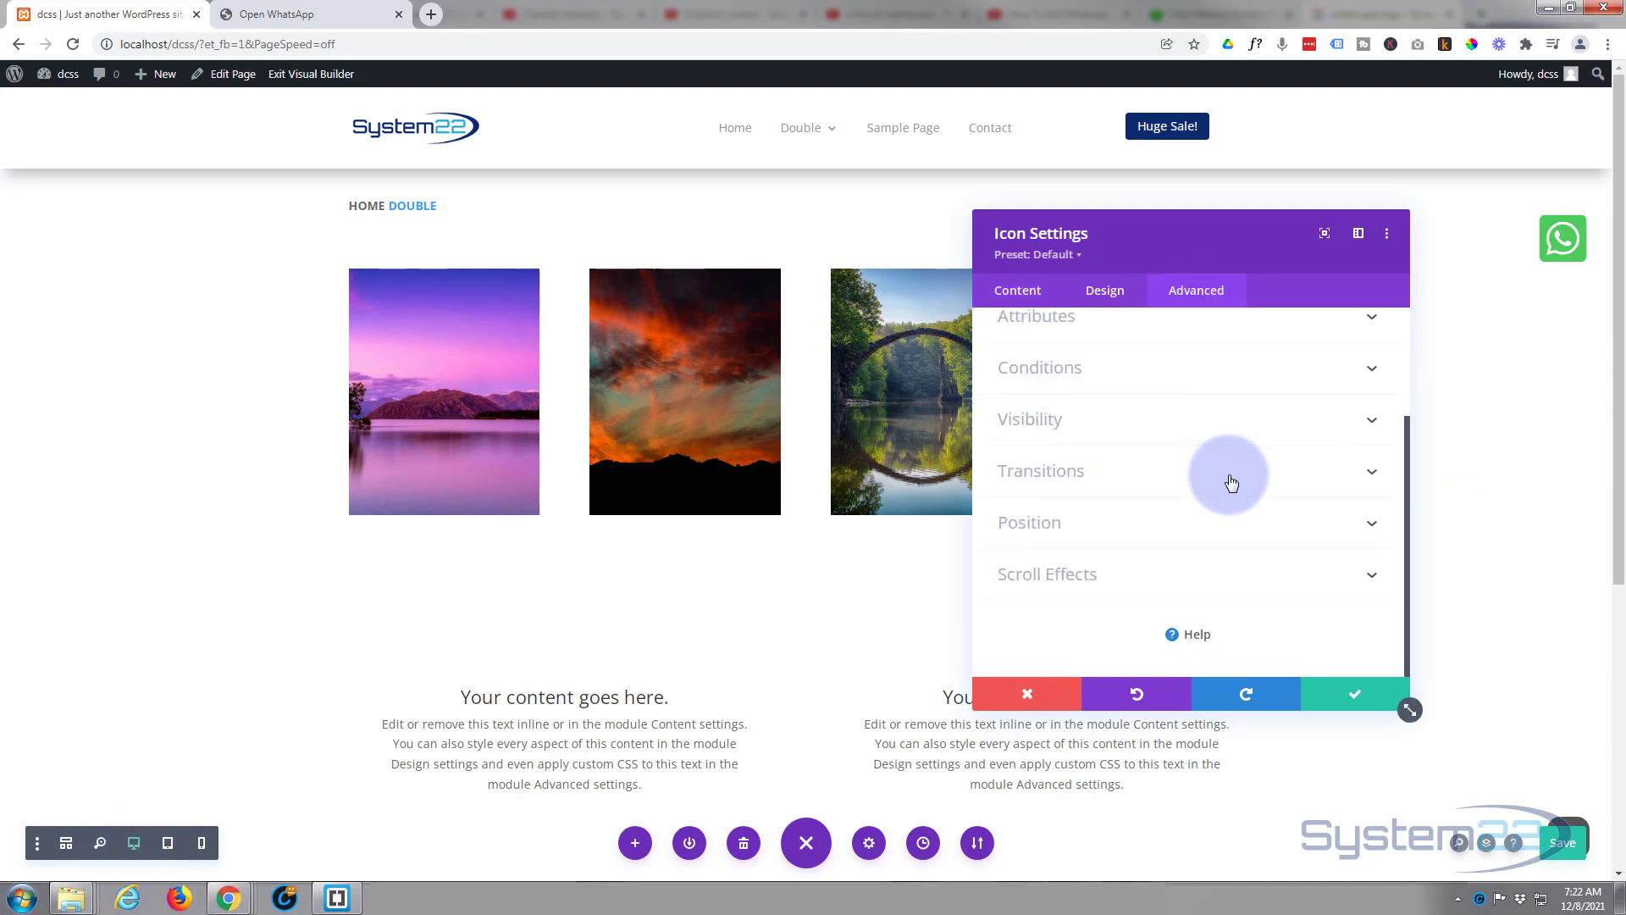
{"action": "left_click", "coordinate": [1194, 531]}
{"action": "scroll", "coordinate": [1194, 531], "scroll_direction": "down", "scroll_amount": 1}
{"action": "scroll", "coordinate": [1196, 529], "scroll_direction": "down", "scroll_amount": 1}
{"action": "scroll", "coordinate": [1196, 529], "scroll_direction": "down", "scroll_amount": 1}
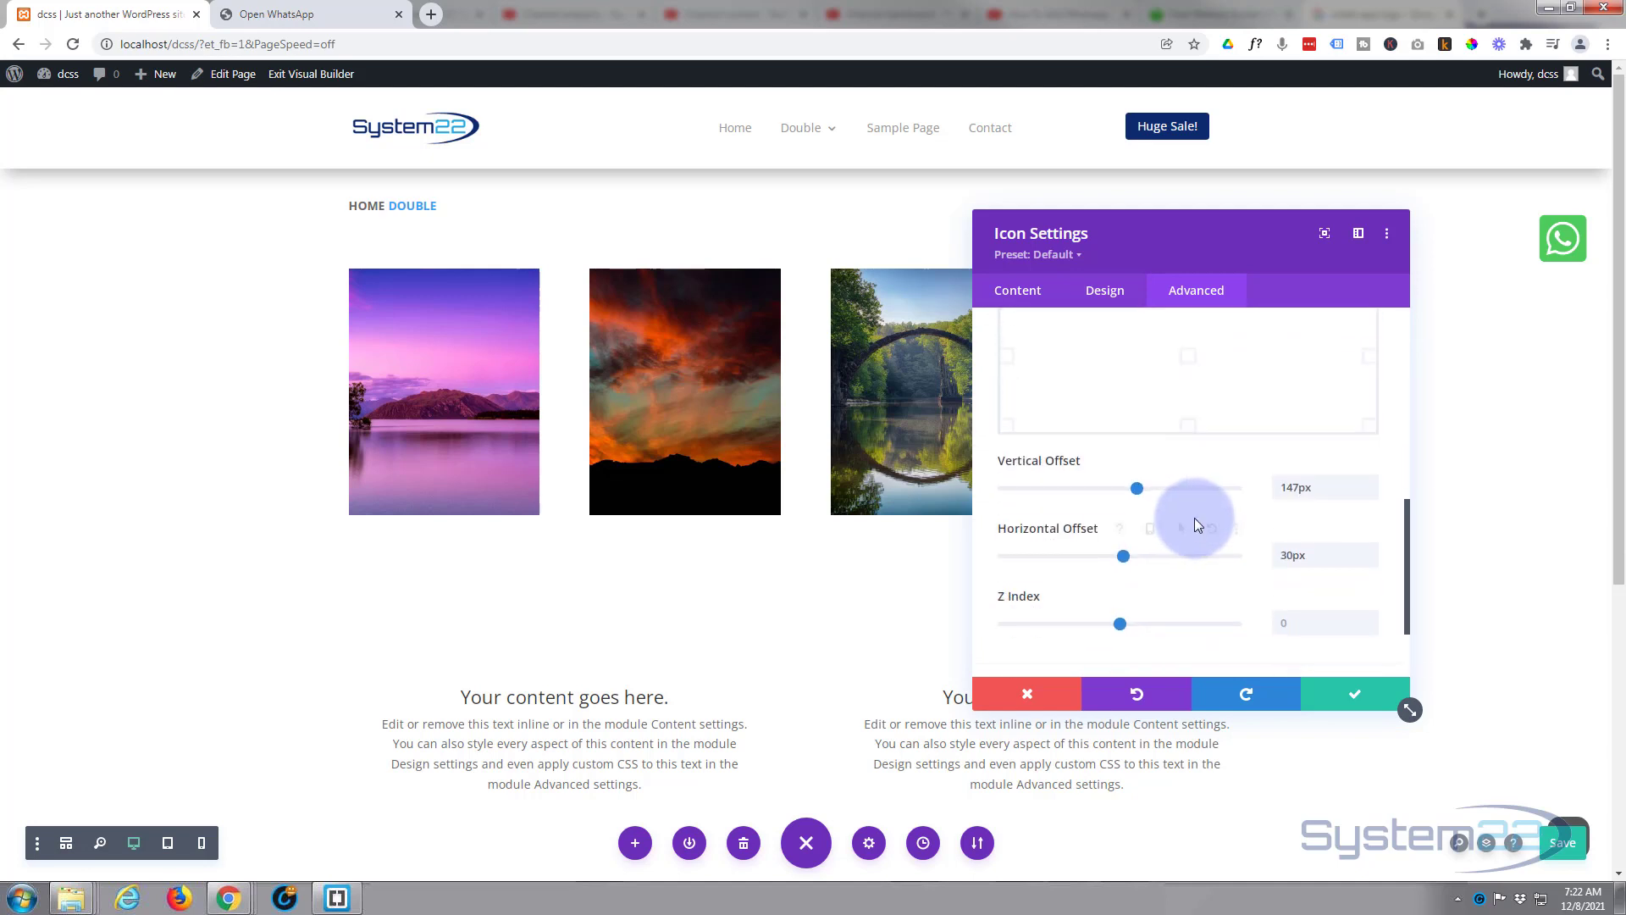
{"action": "left_click_drag", "start_coordinate": [1139, 487], "coordinate": [1143, 488]}
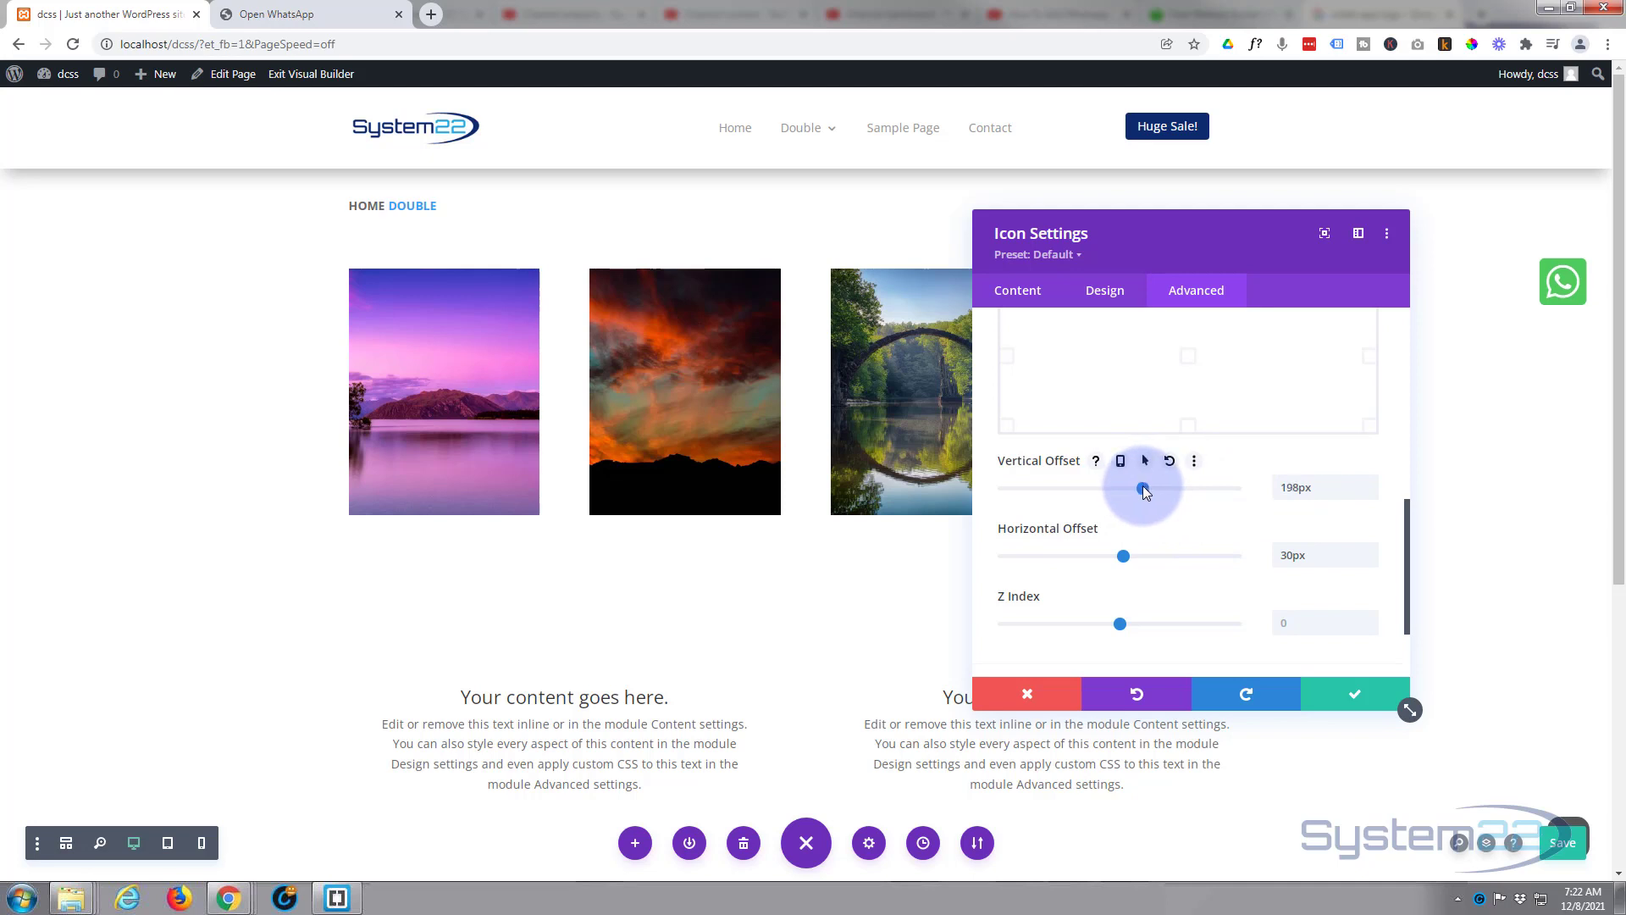
{"action": "left_click", "coordinate": [1347, 703]}
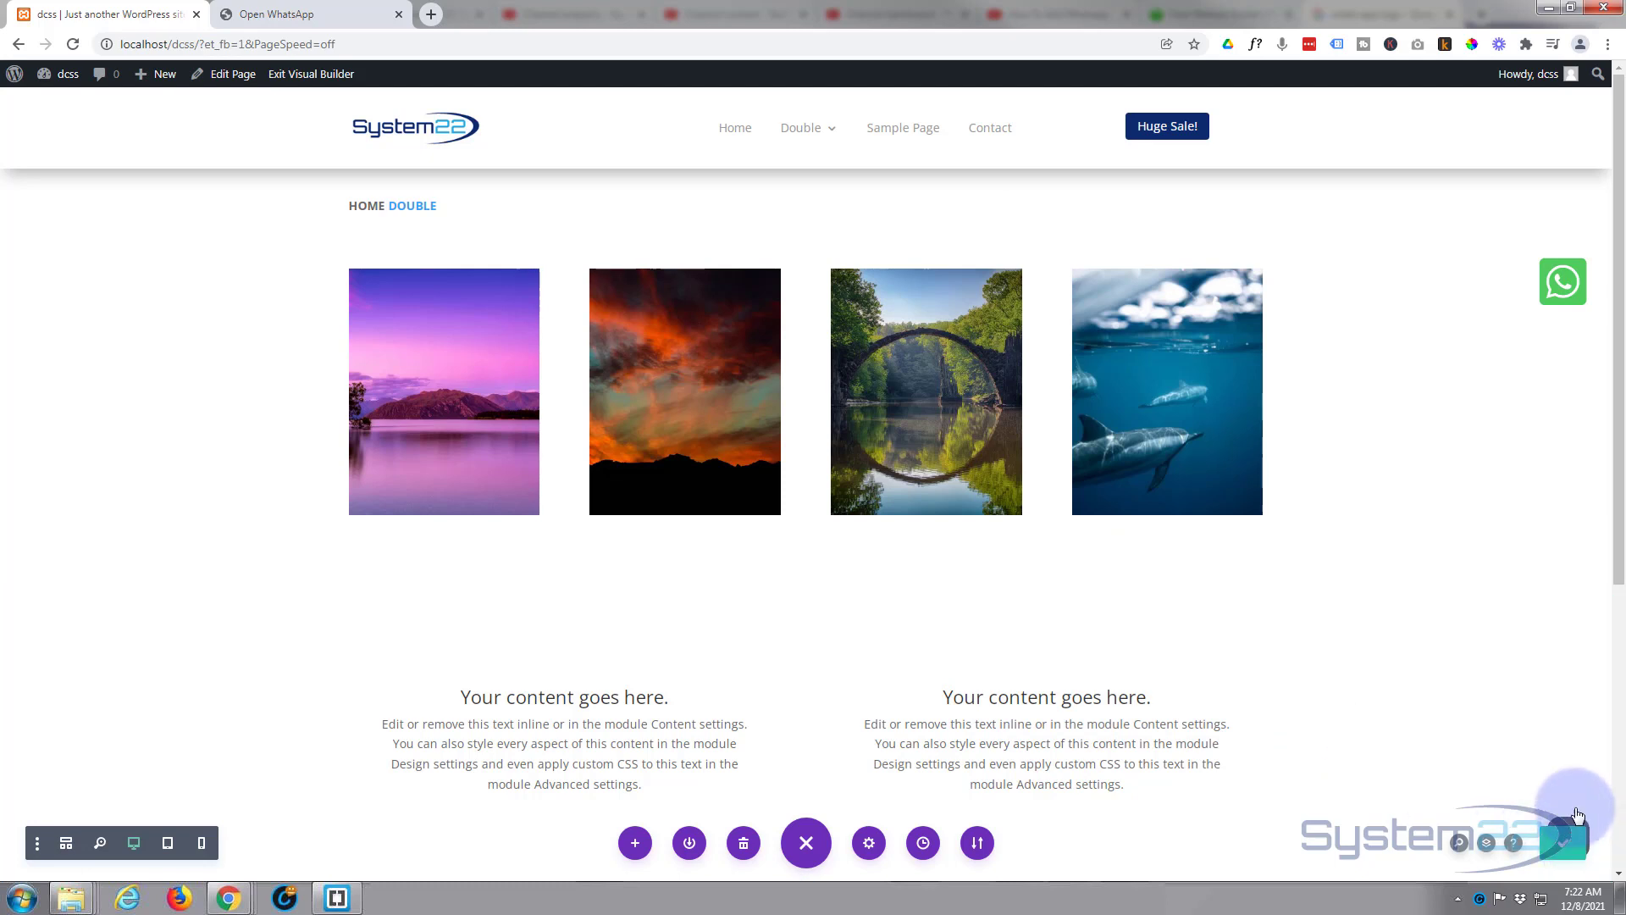
Exit the Visual Builder, check the lowered icon on the live page, and close both WhatsApp tabs.
{"action": "left_click", "coordinate": [329, 78]}
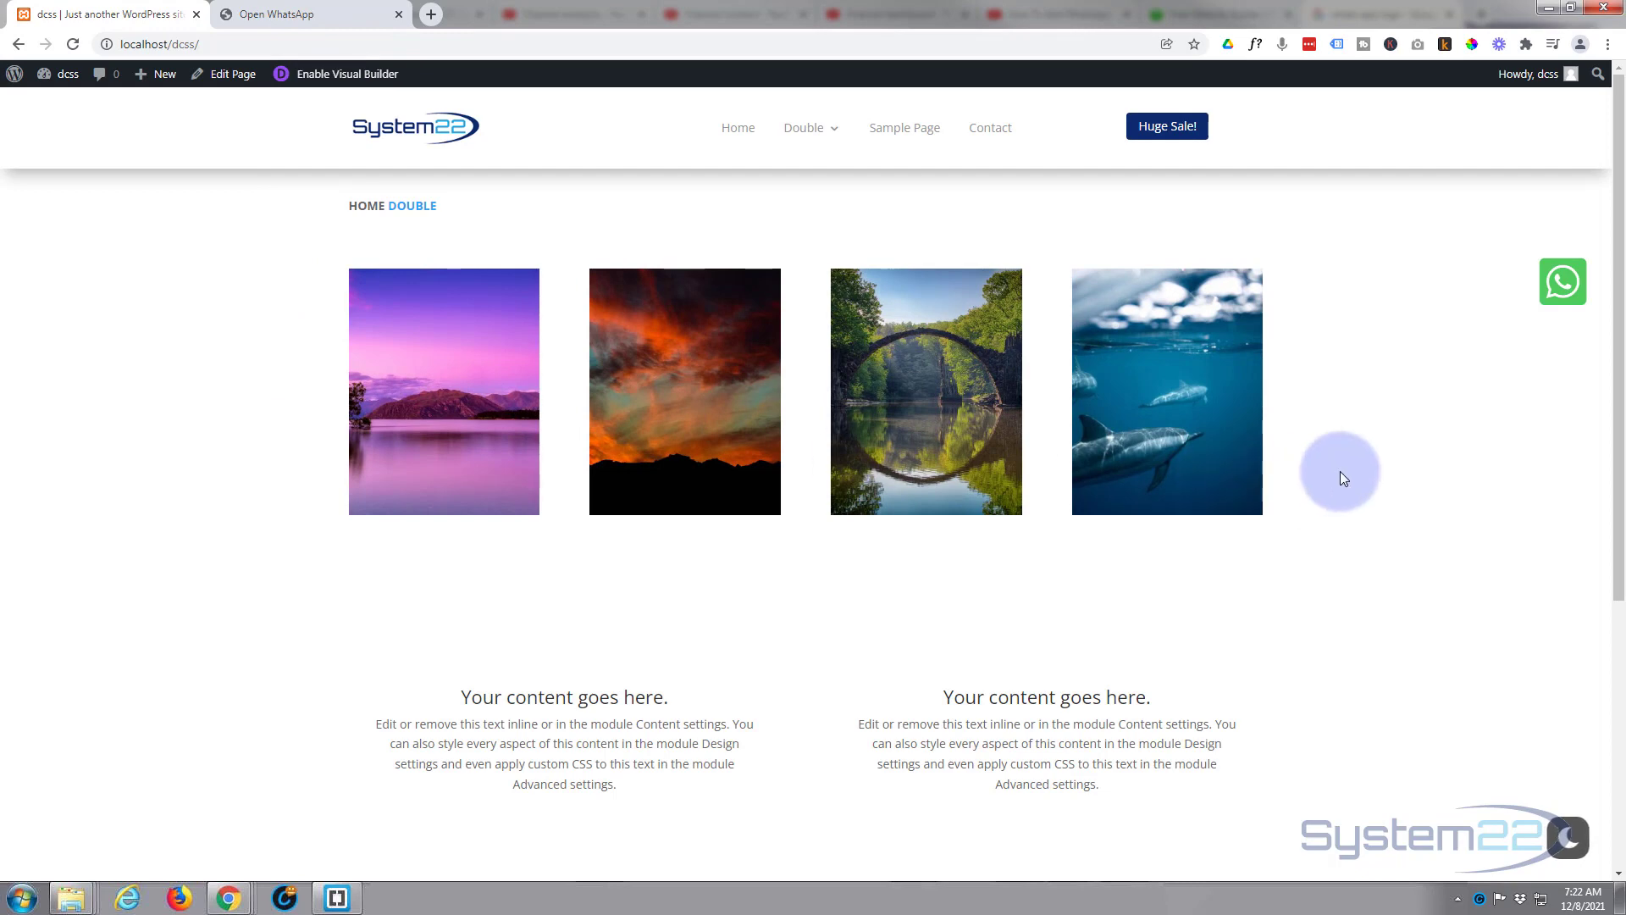
{"action": "scroll", "coordinate": [1395, 423], "scroll_direction": "down", "scroll_amount": 5}
{"action": "scroll", "coordinate": [1396, 423], "scroll_direction": "up", "scroll_amount": 5}
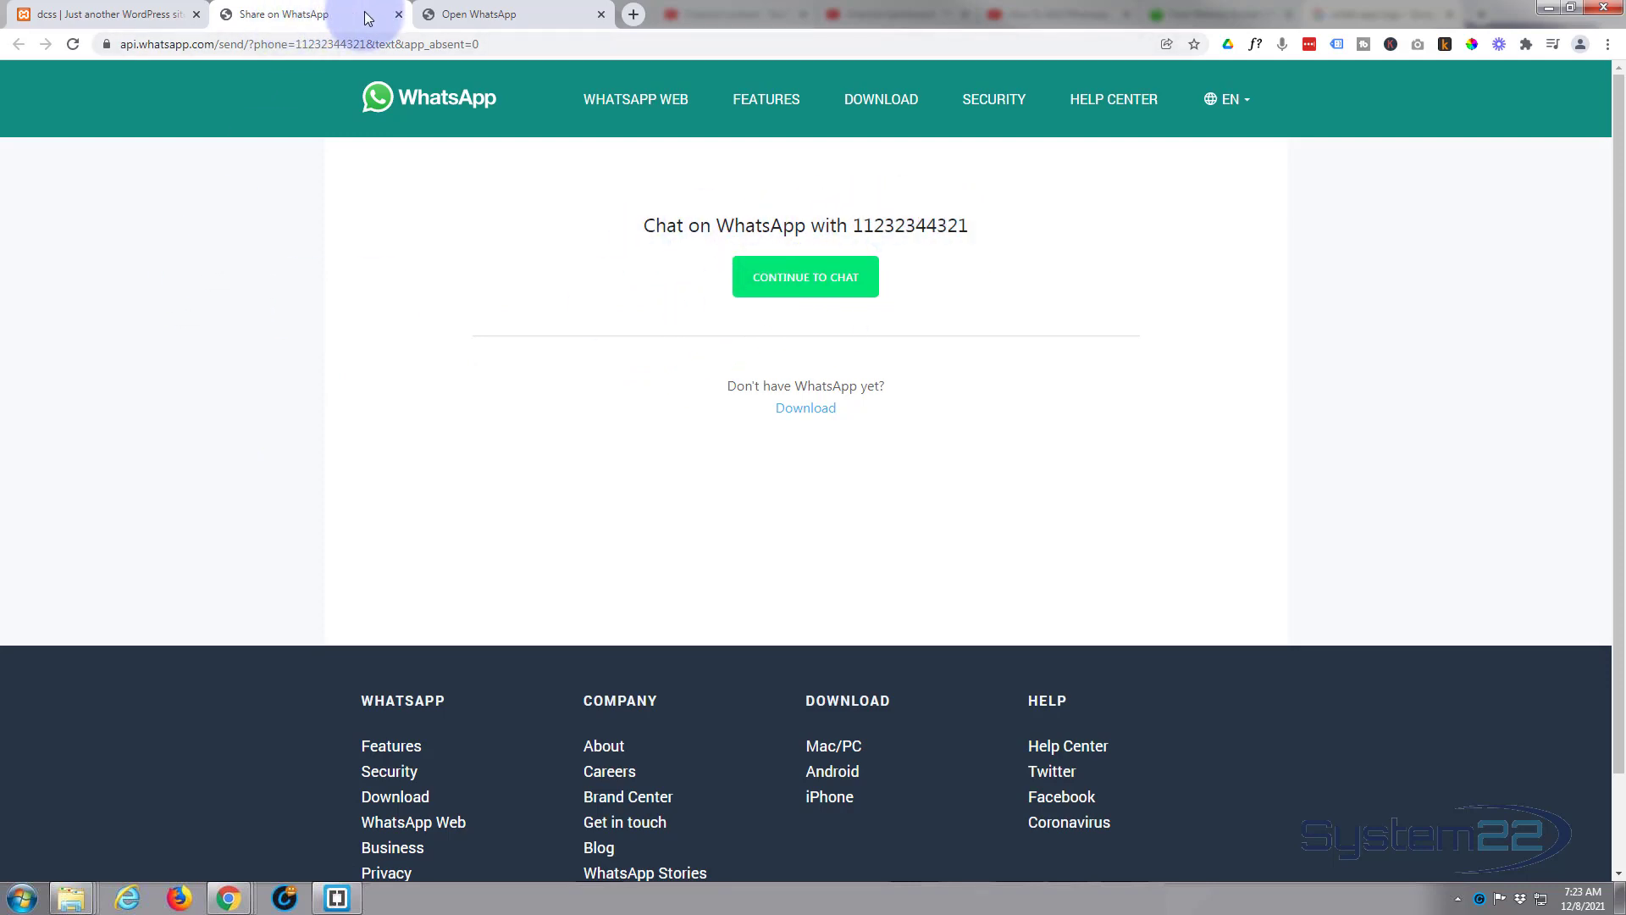
{"action": "left_click", "coordinate": [399, 14]}
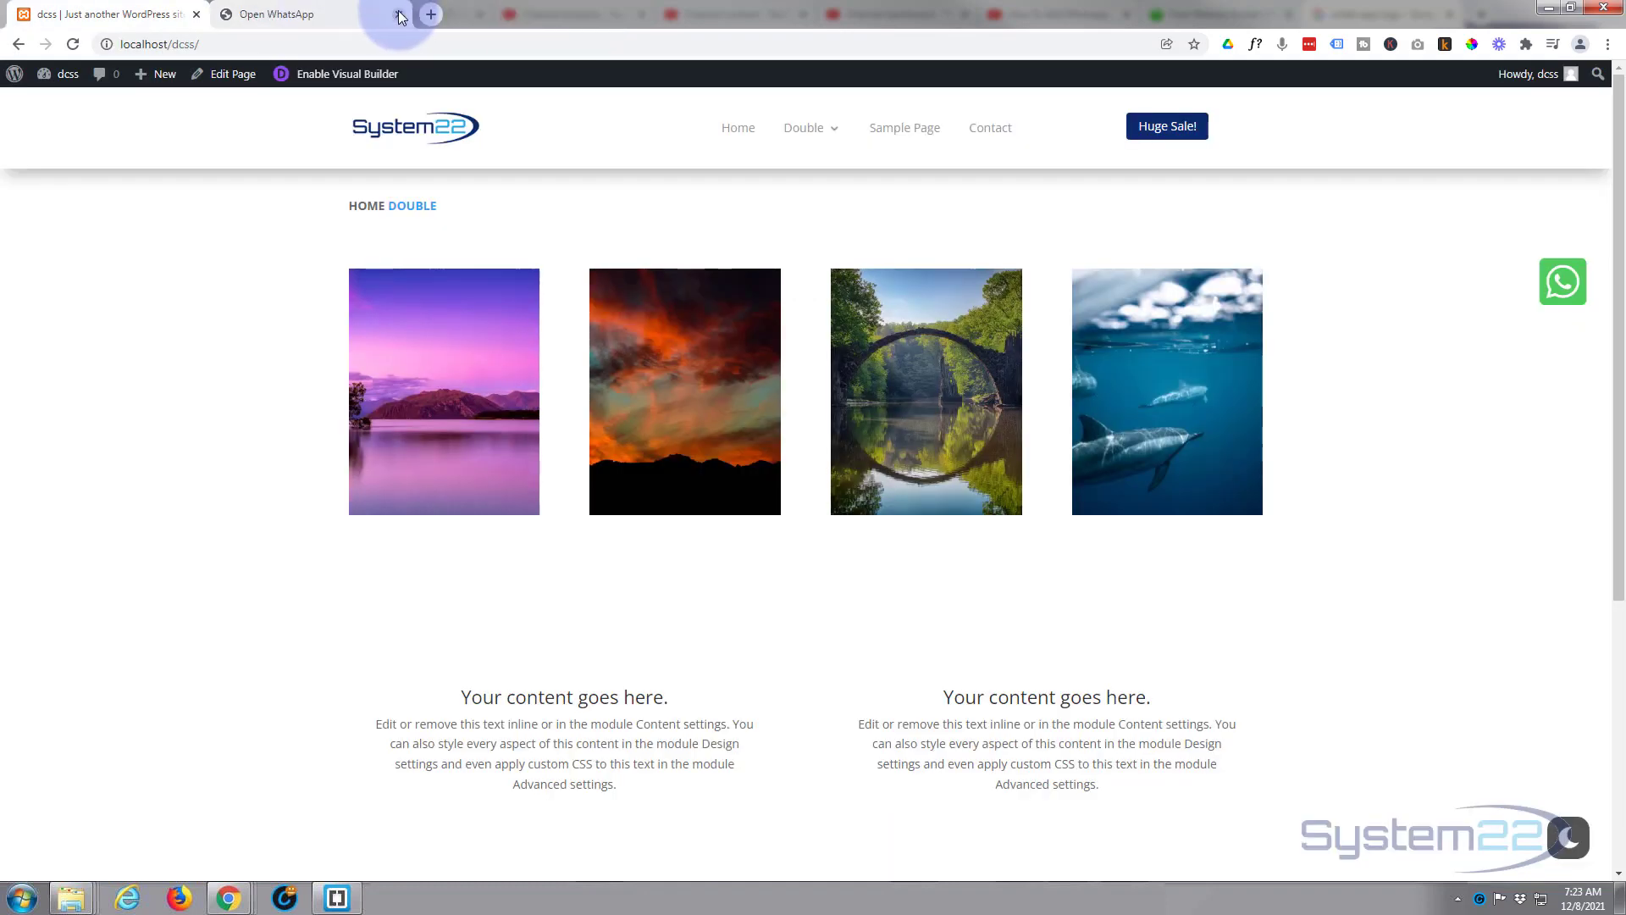
{"action": "left_click", "coordinate": [398, 14]}
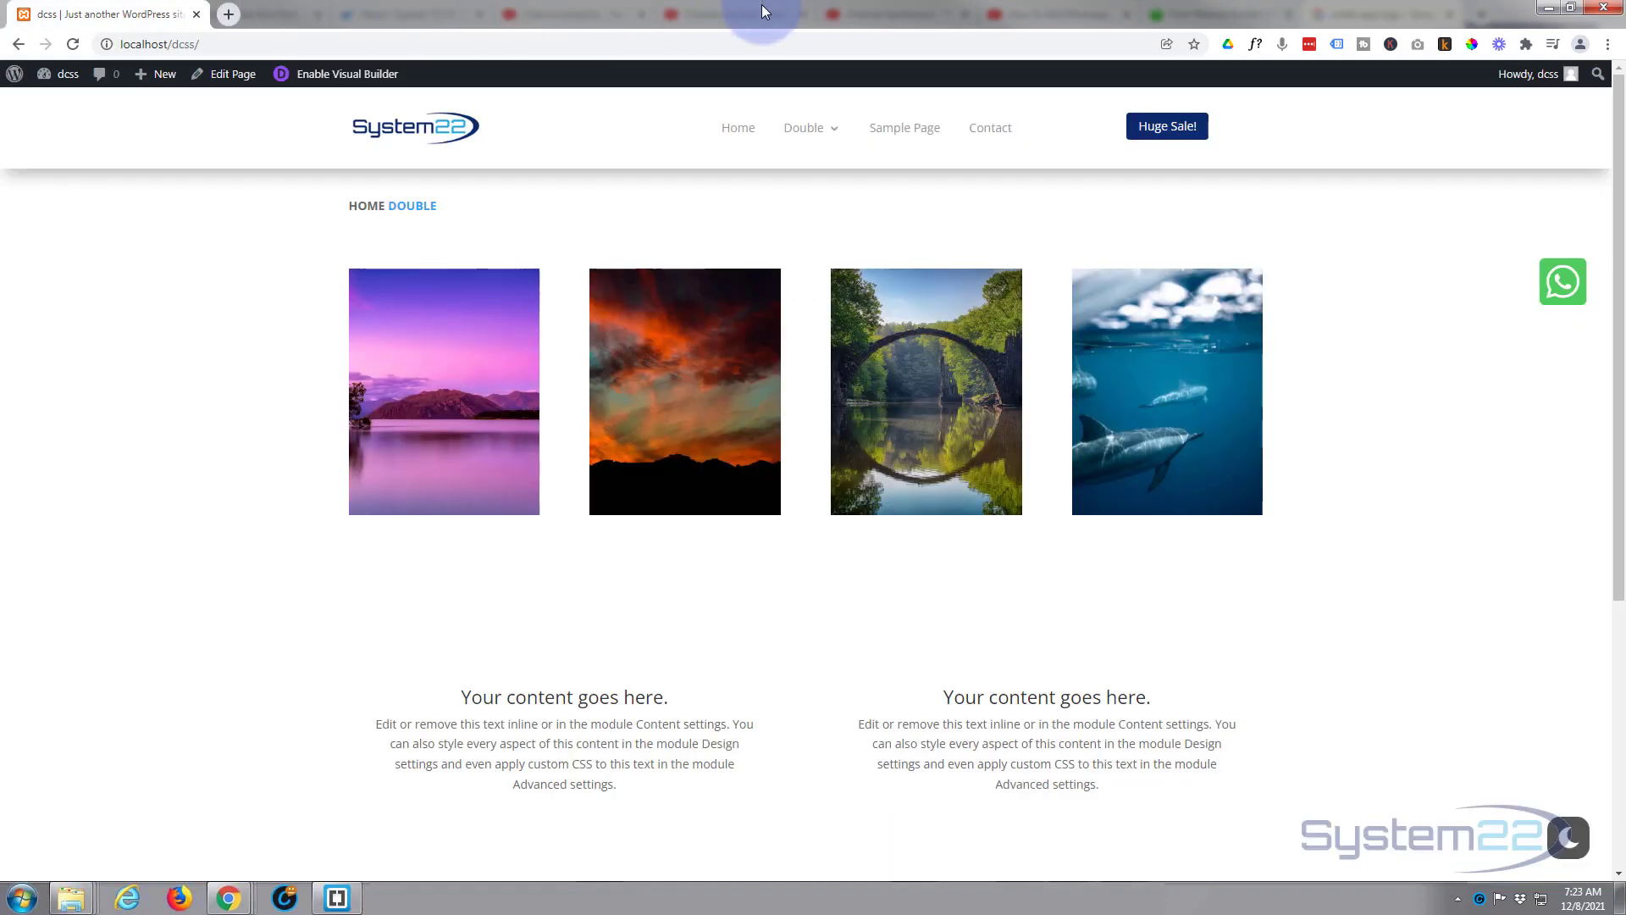
{"action": "key", "text": "ctrl+shift+i"}
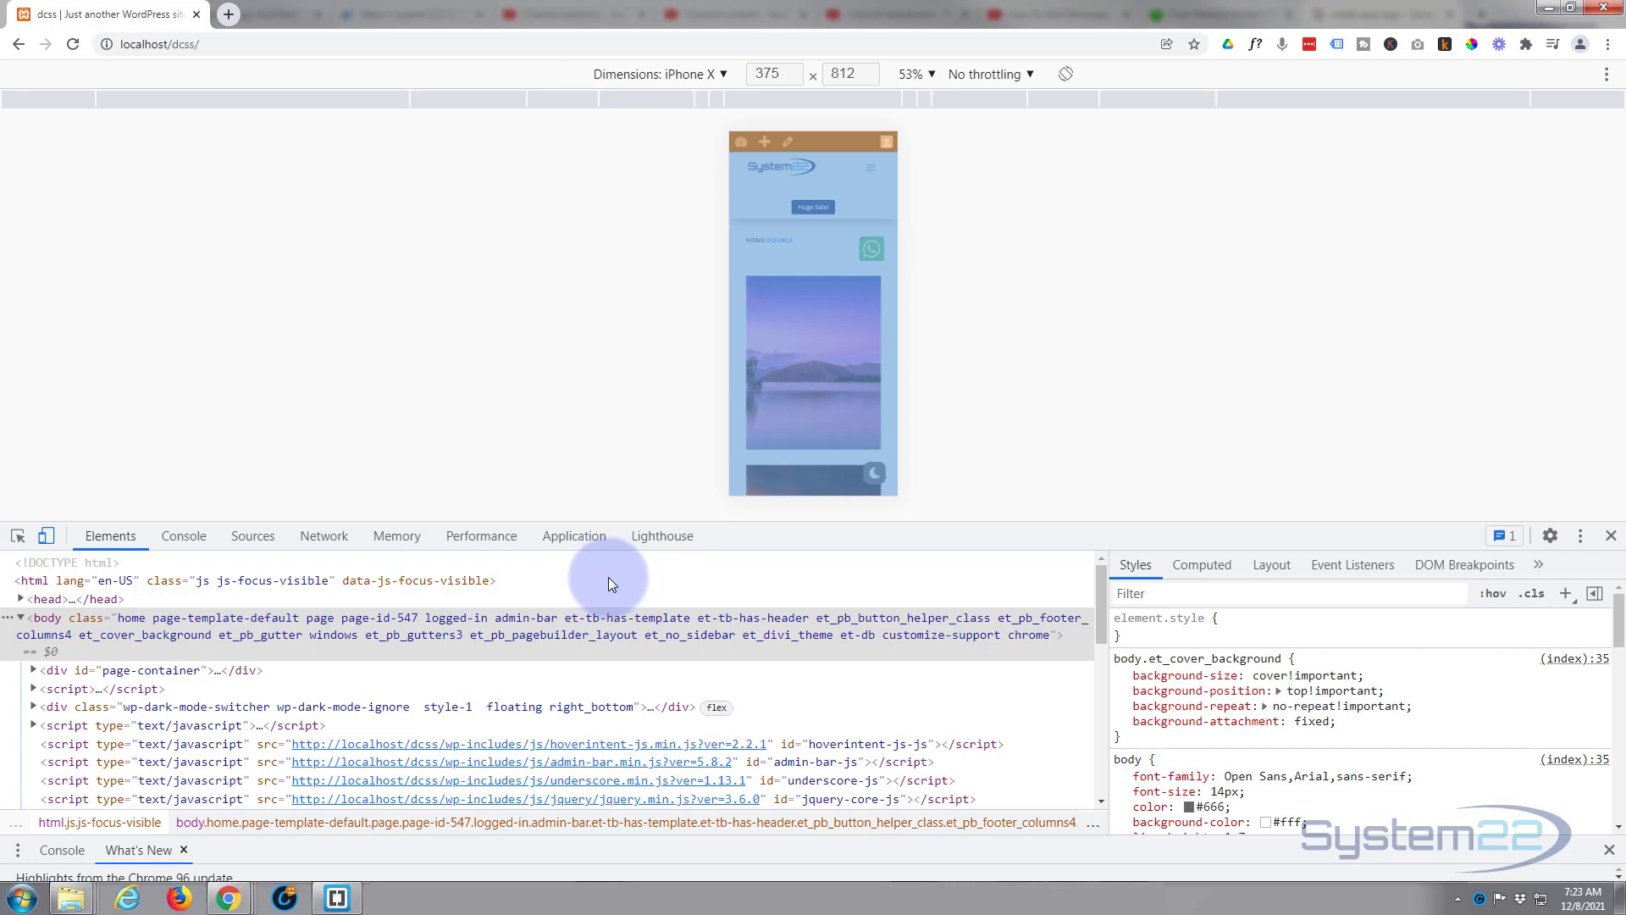
{"action": "left_click", "coordinate": [718, 75]}
{"action": "left_click", "coordinate": [663, 298]}
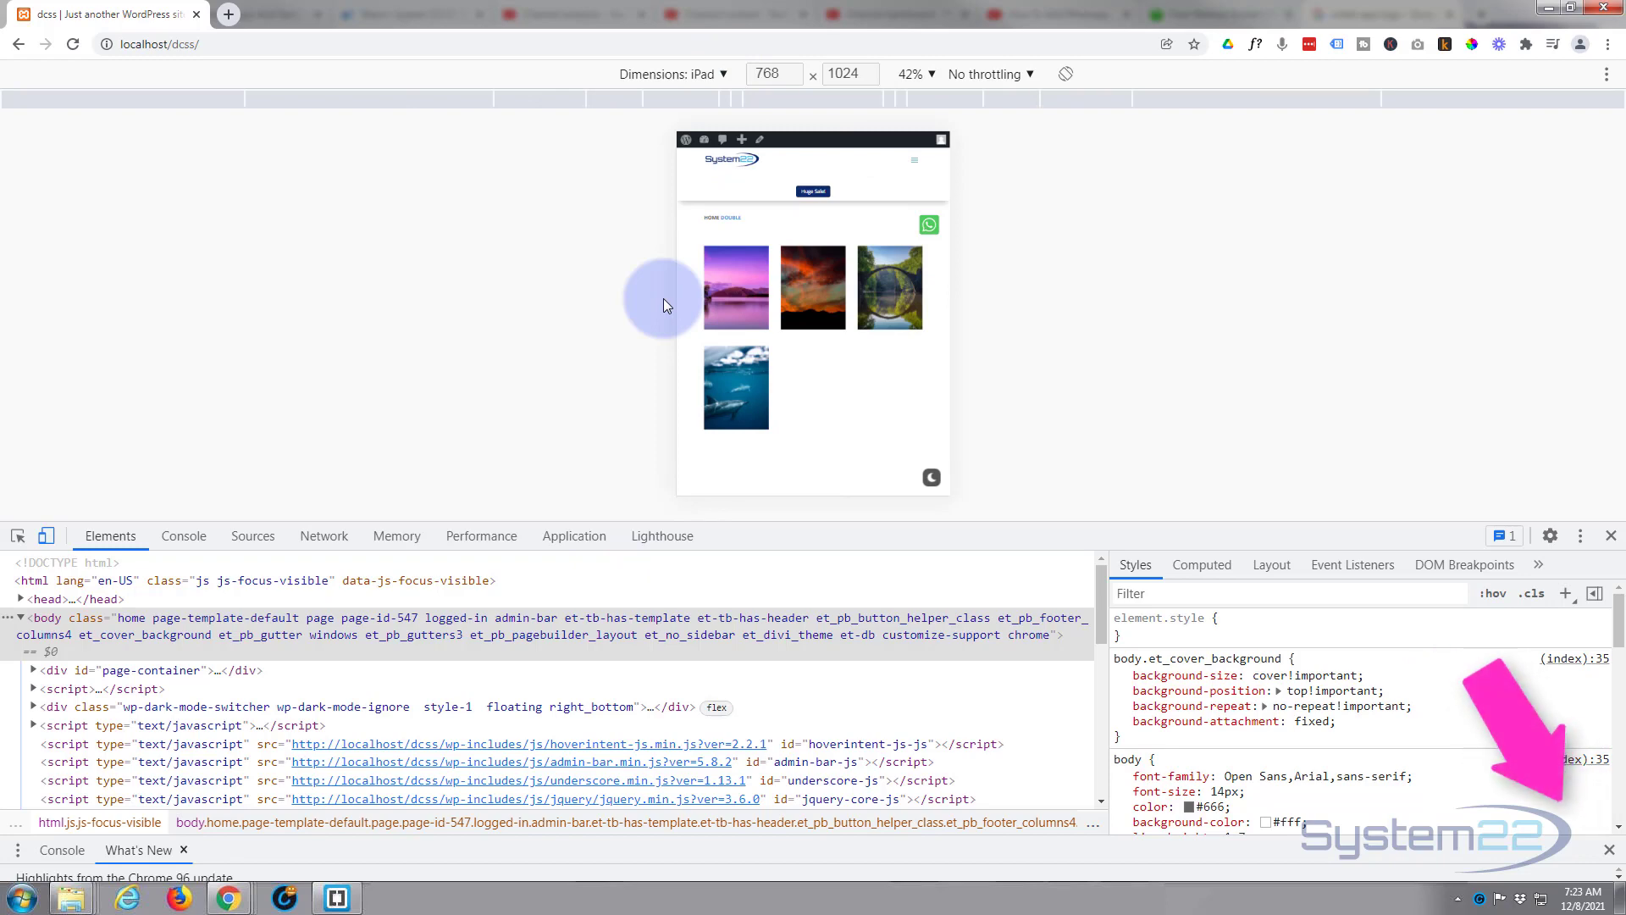
{"action": "left_click", "coordinate": [57, 540]}
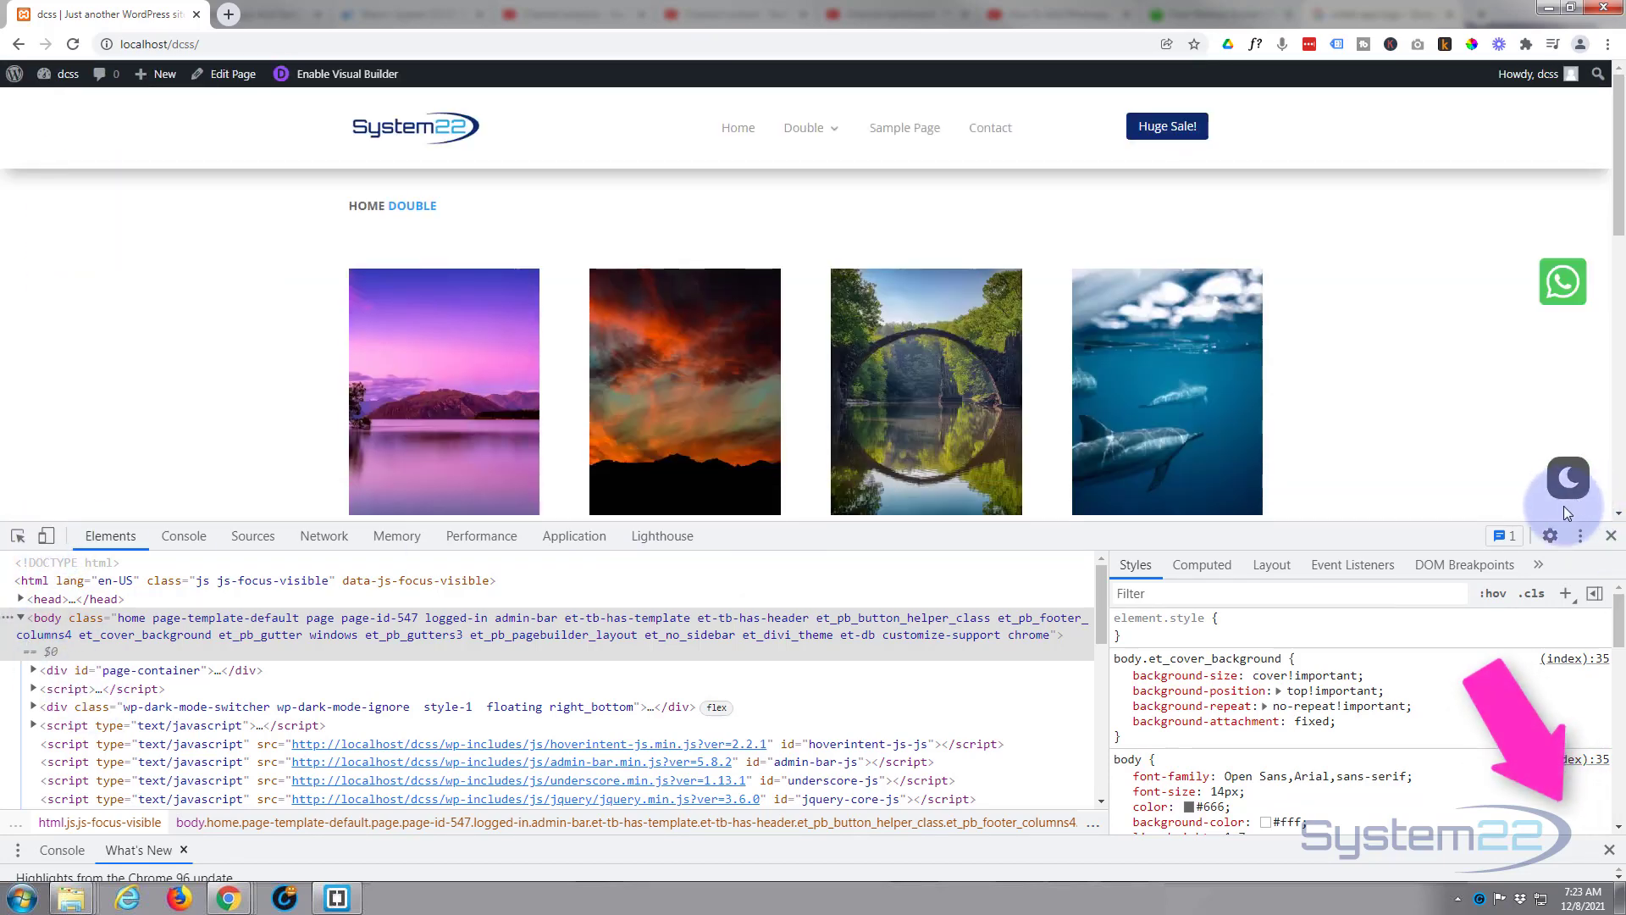
Close DevTools and scroll the live page to check the floating icon.
{"action": "left_click", "coordinate": [1611, 536]}
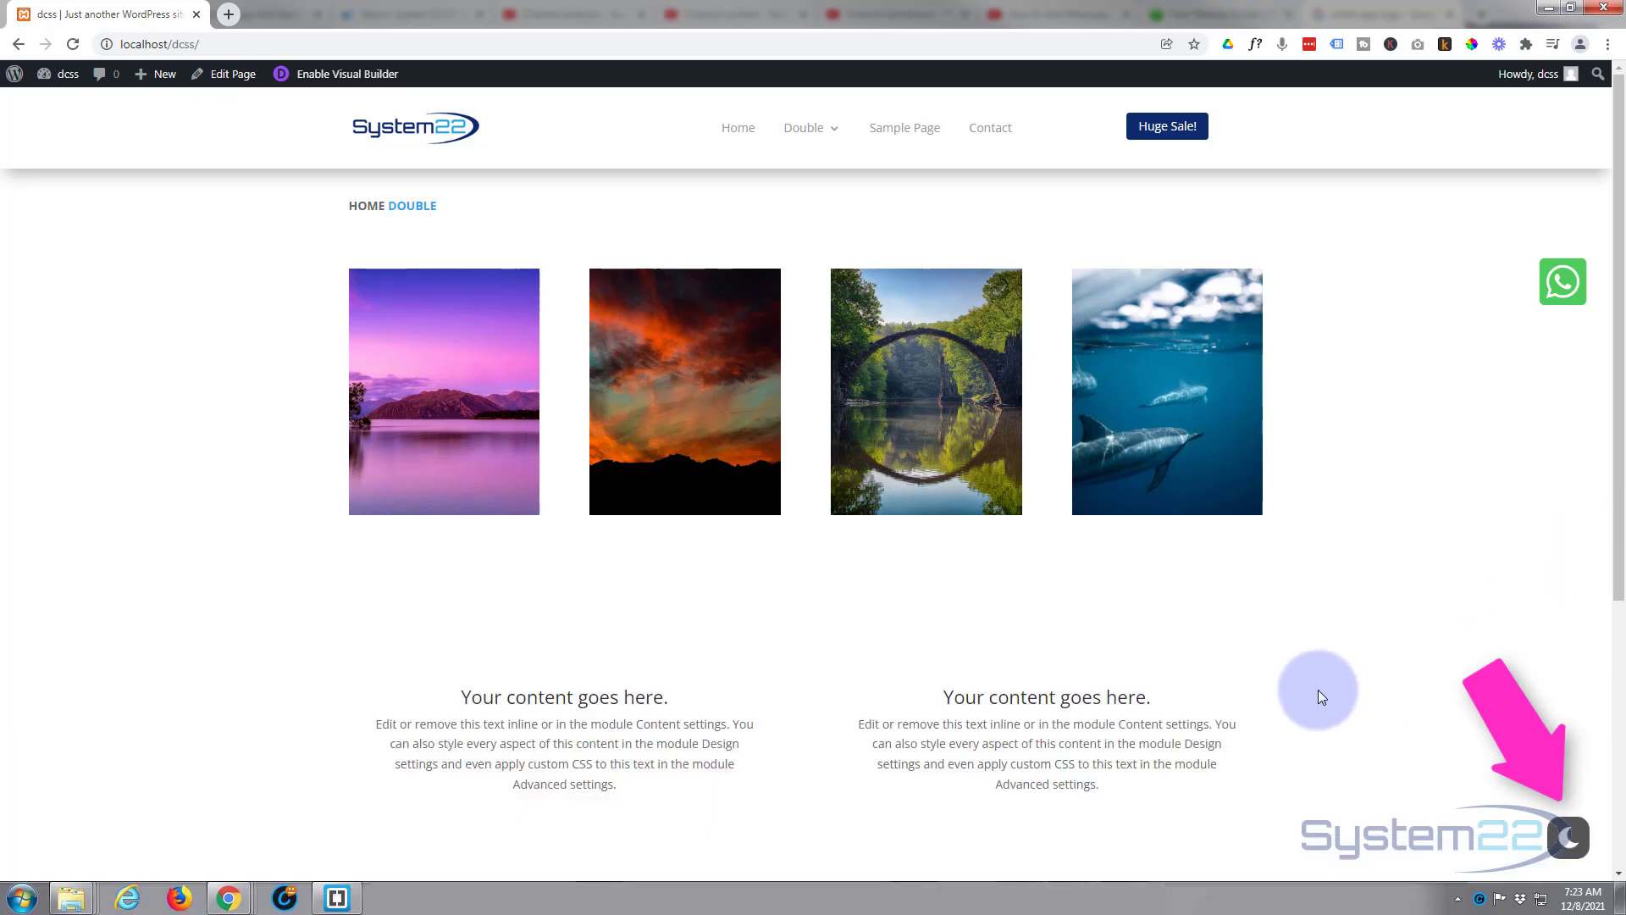
{"action": "scroll", "coordinate": [1364, 629], "scroll_direction": "down", "scroll_amount": 5}
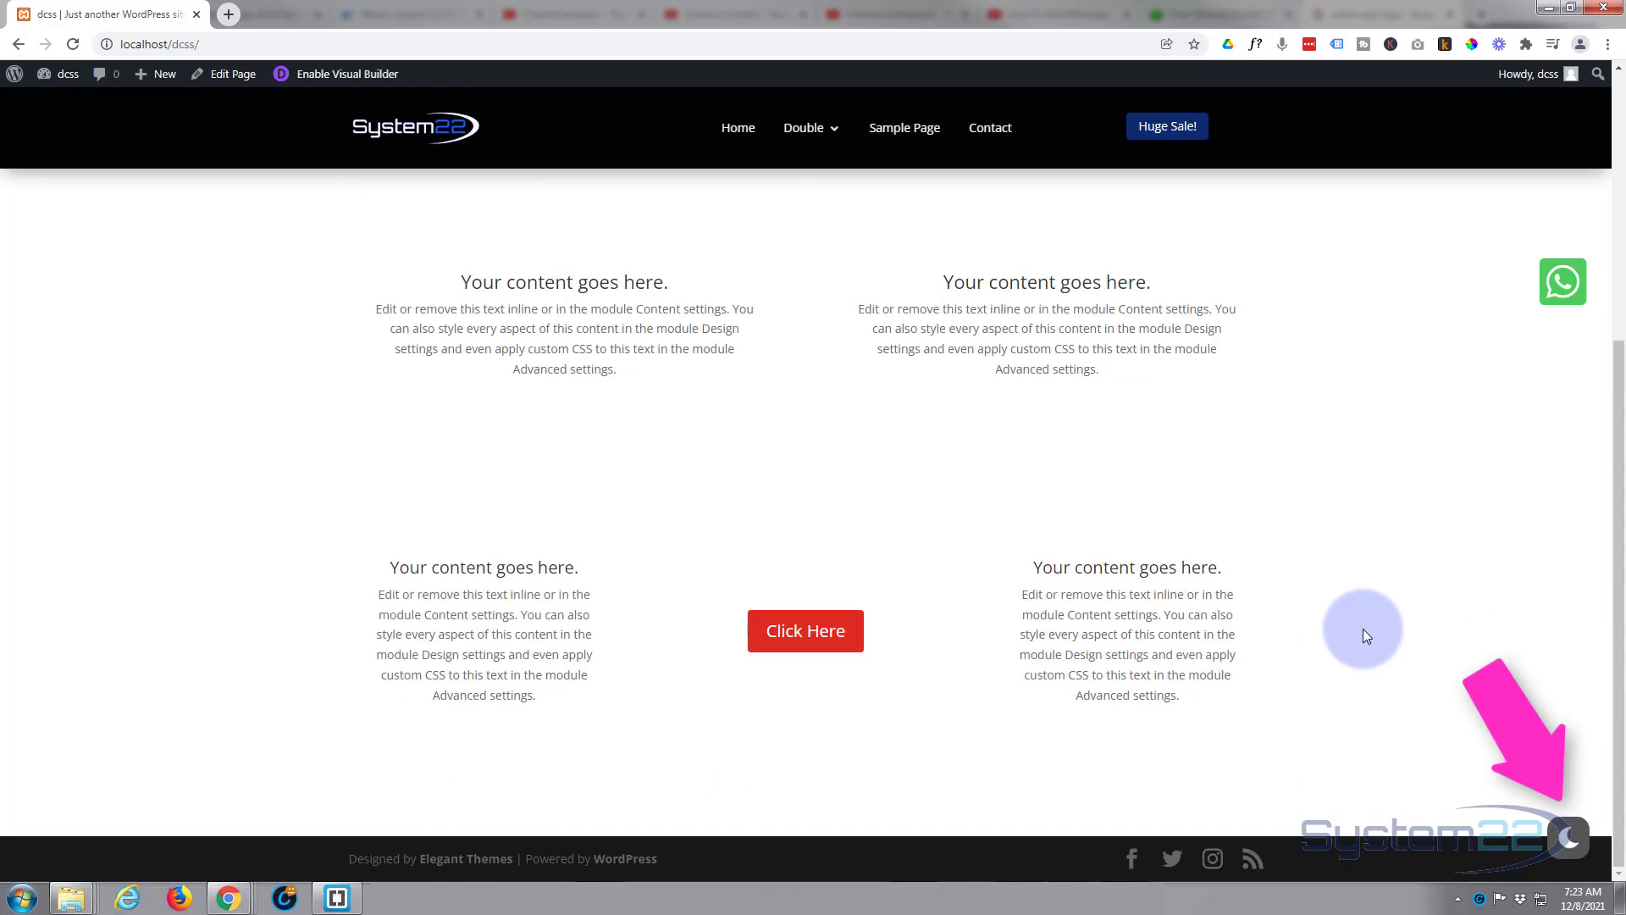
{"action": "scroll", "coordinate": [1362, 628], "scroll_direction": "up", "scroll_amount": 5}
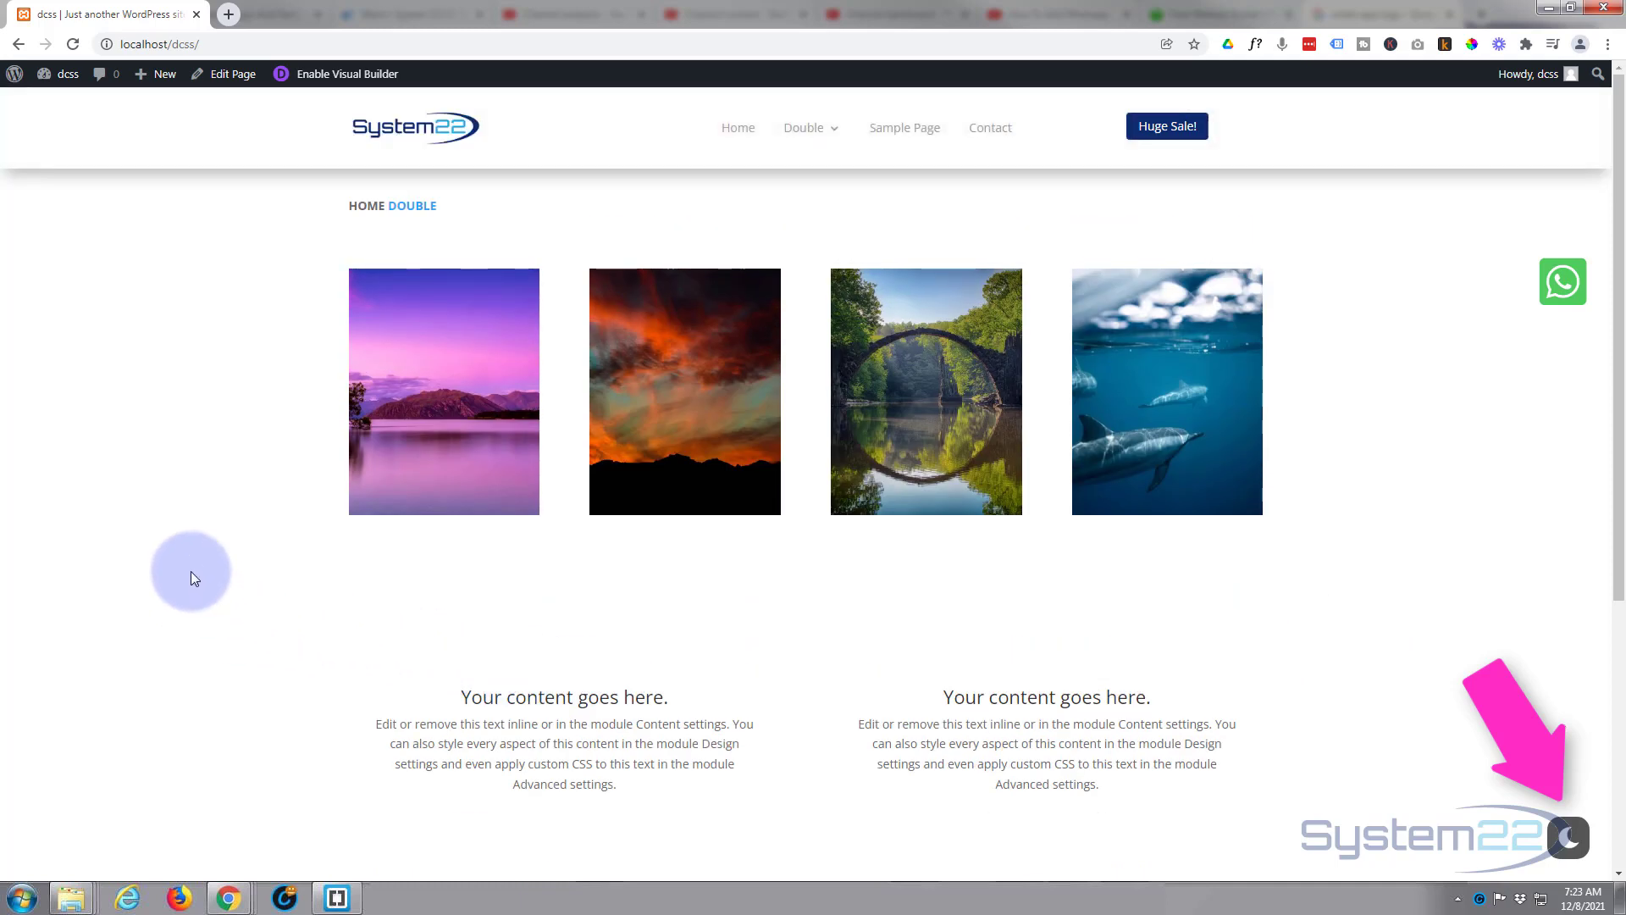
{"action": "scroll", "coordinate": [205, 588], "scroll_direction": "down", "scroll_amount": 5}
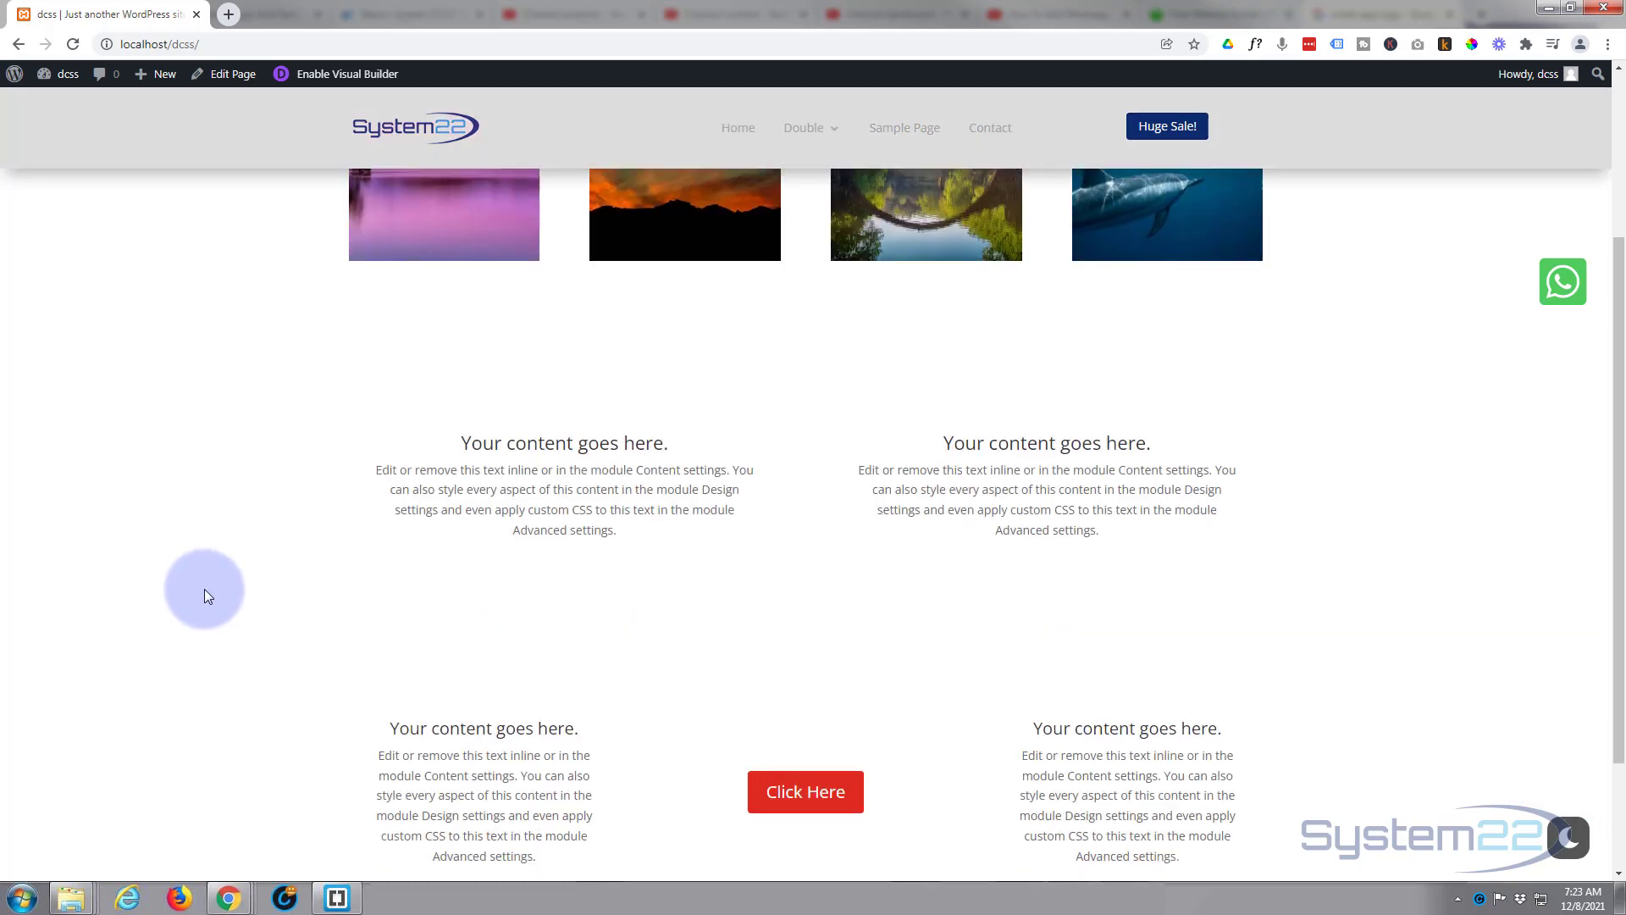
{"action": "scroll", "coordinate": [205, 597], "scroll_direction": "up", "scroll_amount": 5}
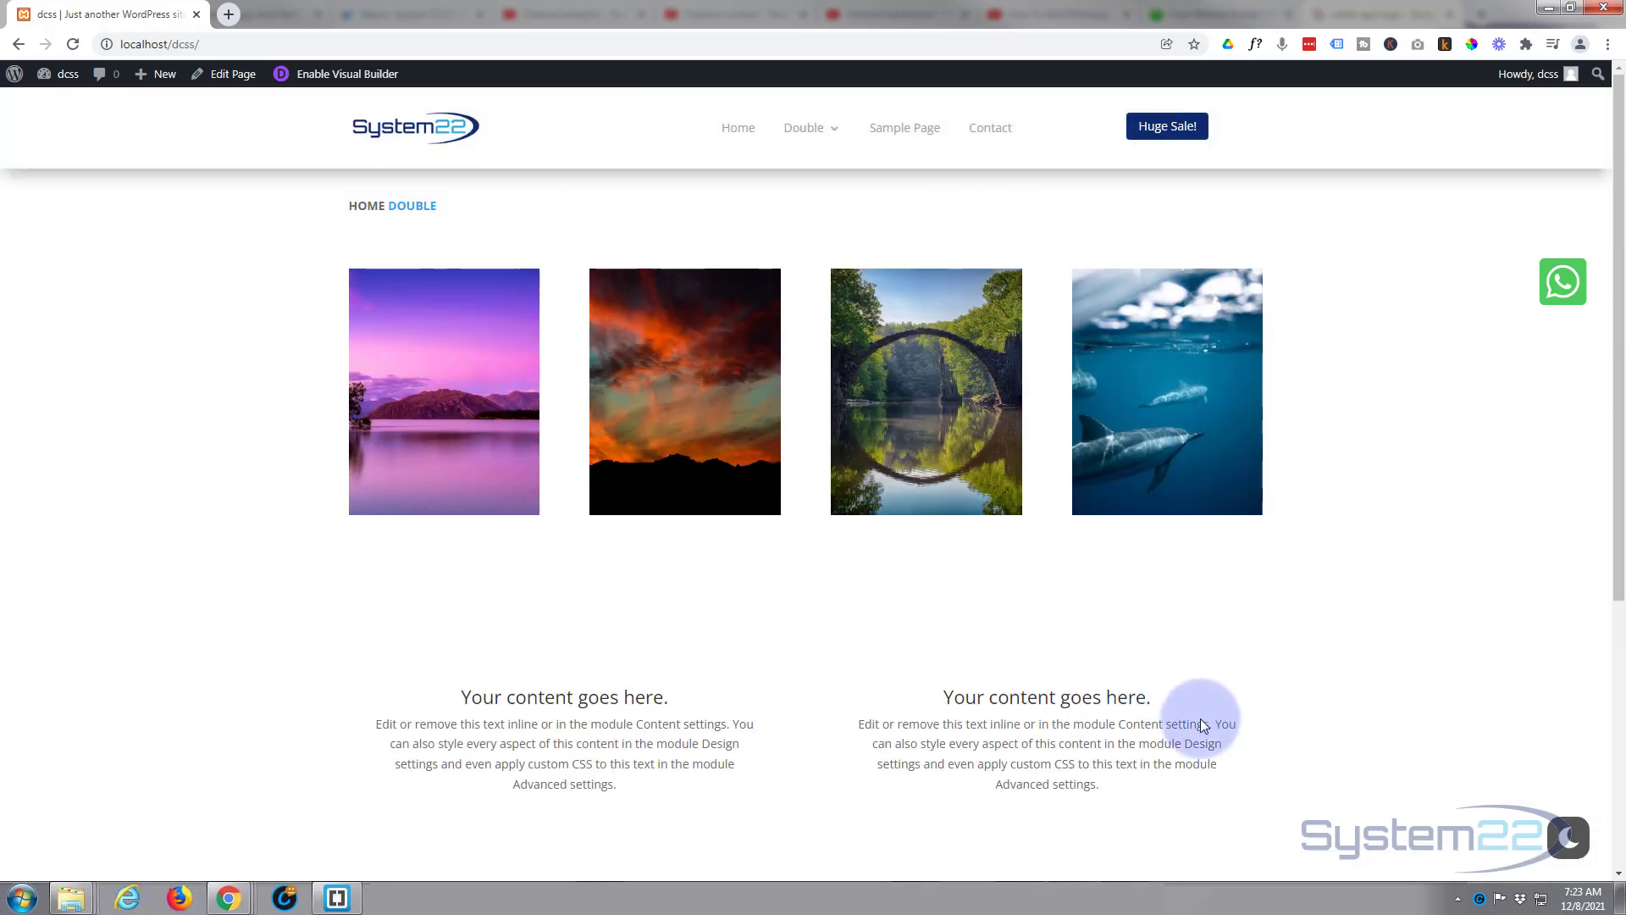
Toggle dark mode on and back off, then follow the WhatsApp icon to the chat page.
{"action": "left_click", "coordinate": [1572, 841]}
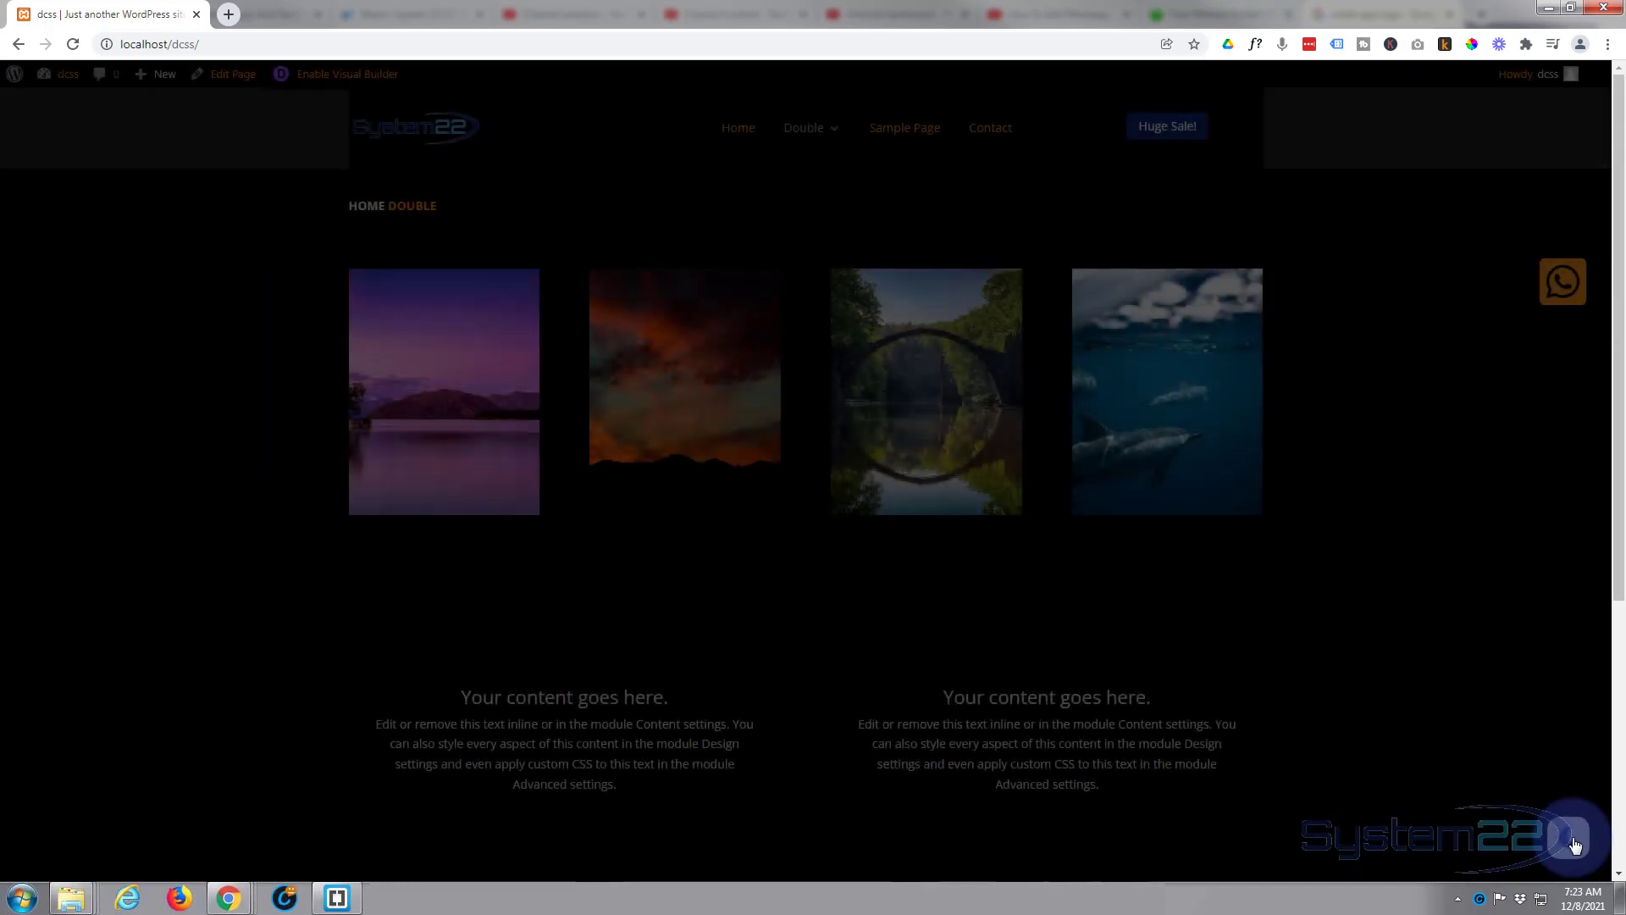
{"action": "scroll", "coordinate": [1399, 516], "scroll_direction": "down", "scroll_amount": 5}
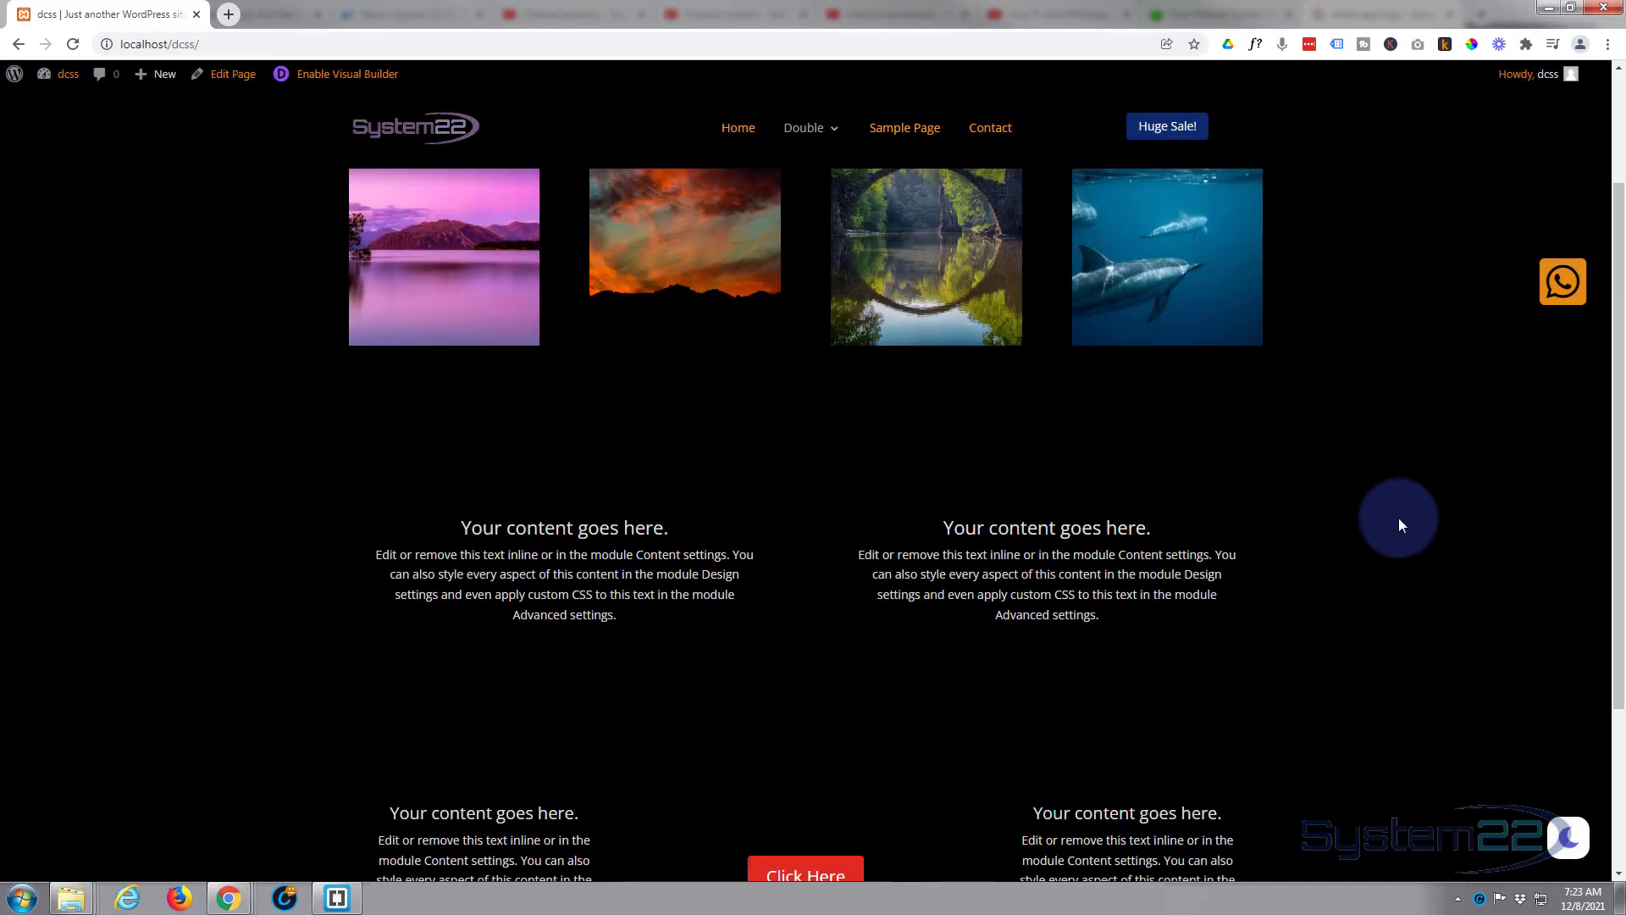
{"action": "scroll", "coordinate": [1399, 523], "scroll_direction": "up", "scroll_amount": 5}
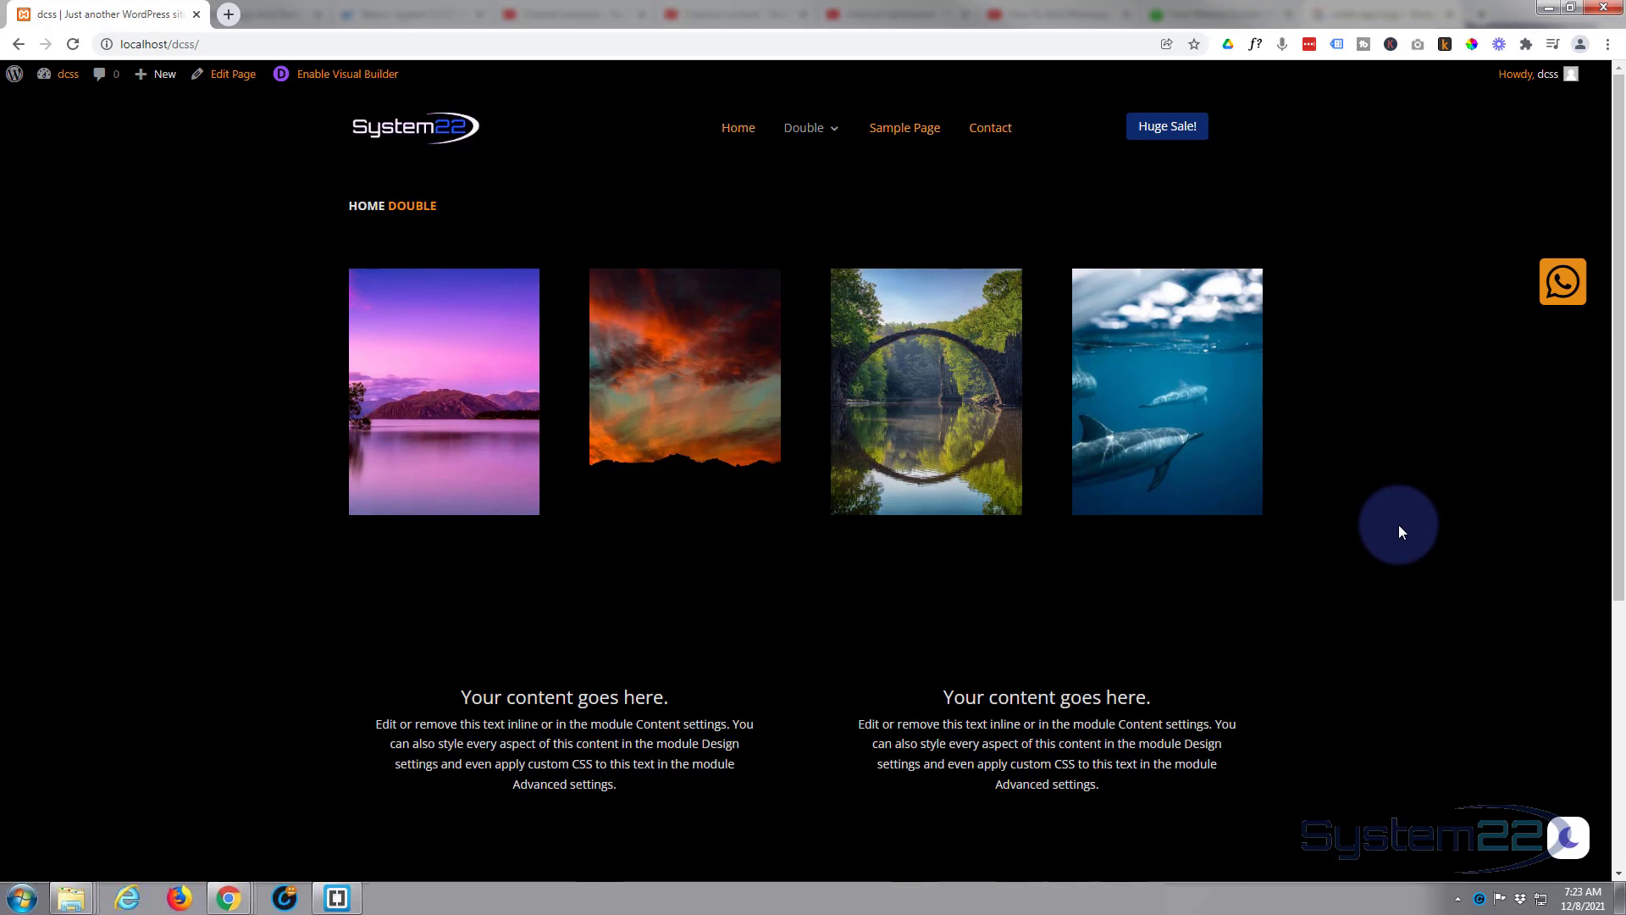
{"action": "left_click", "coordinate": [1569, 843]}
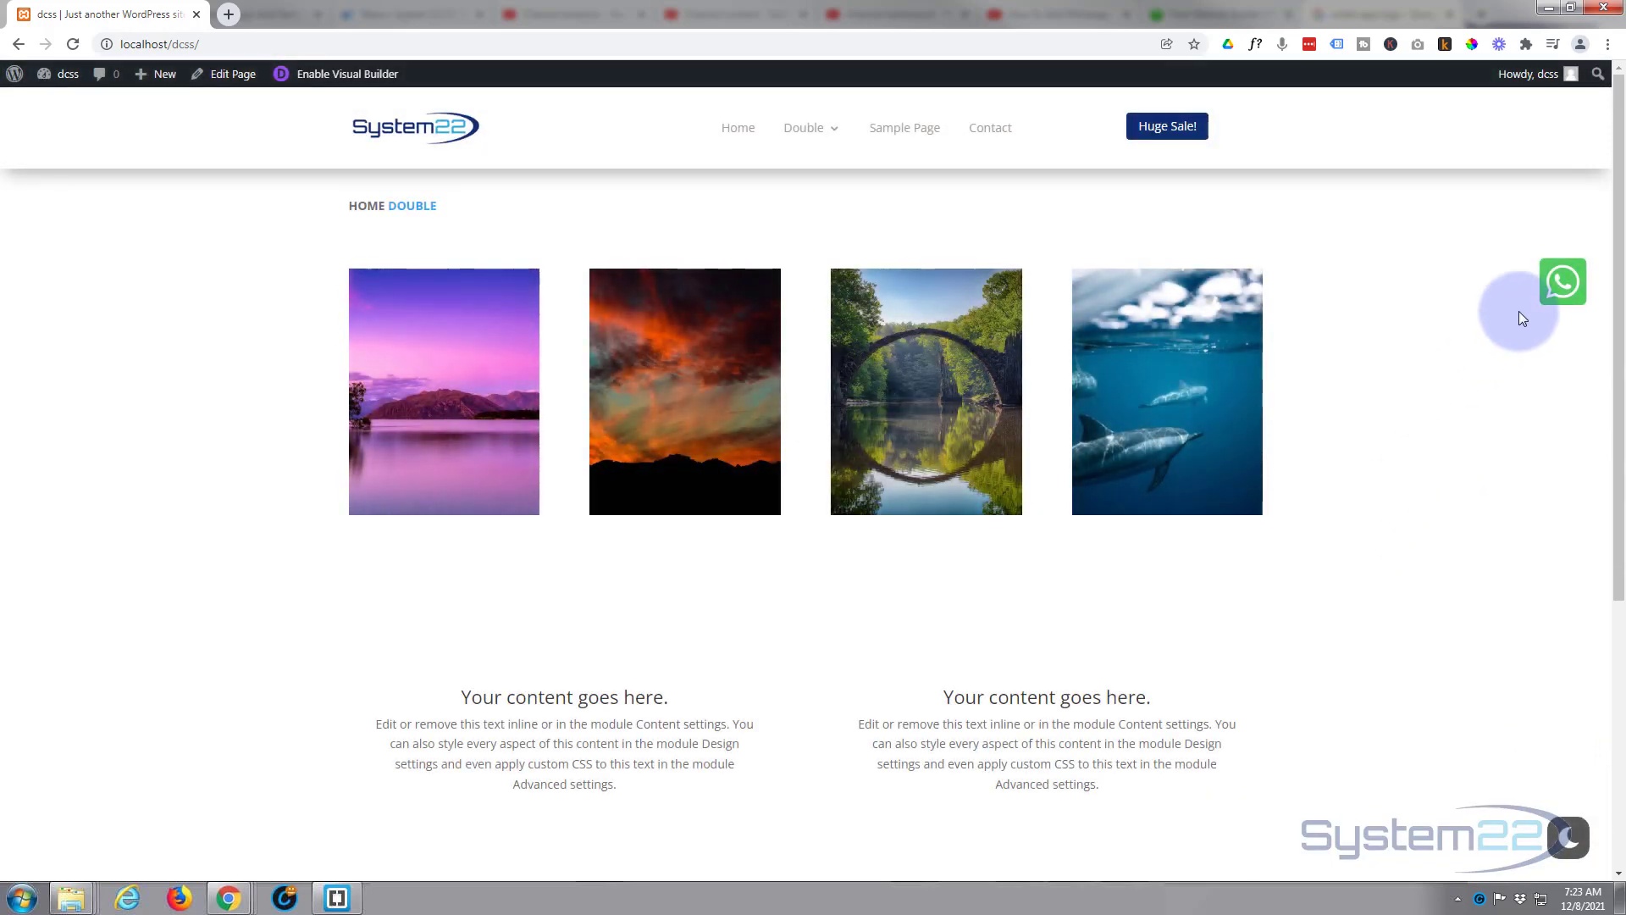
{"action": "left_click", "coordinate": [1557, 282]}
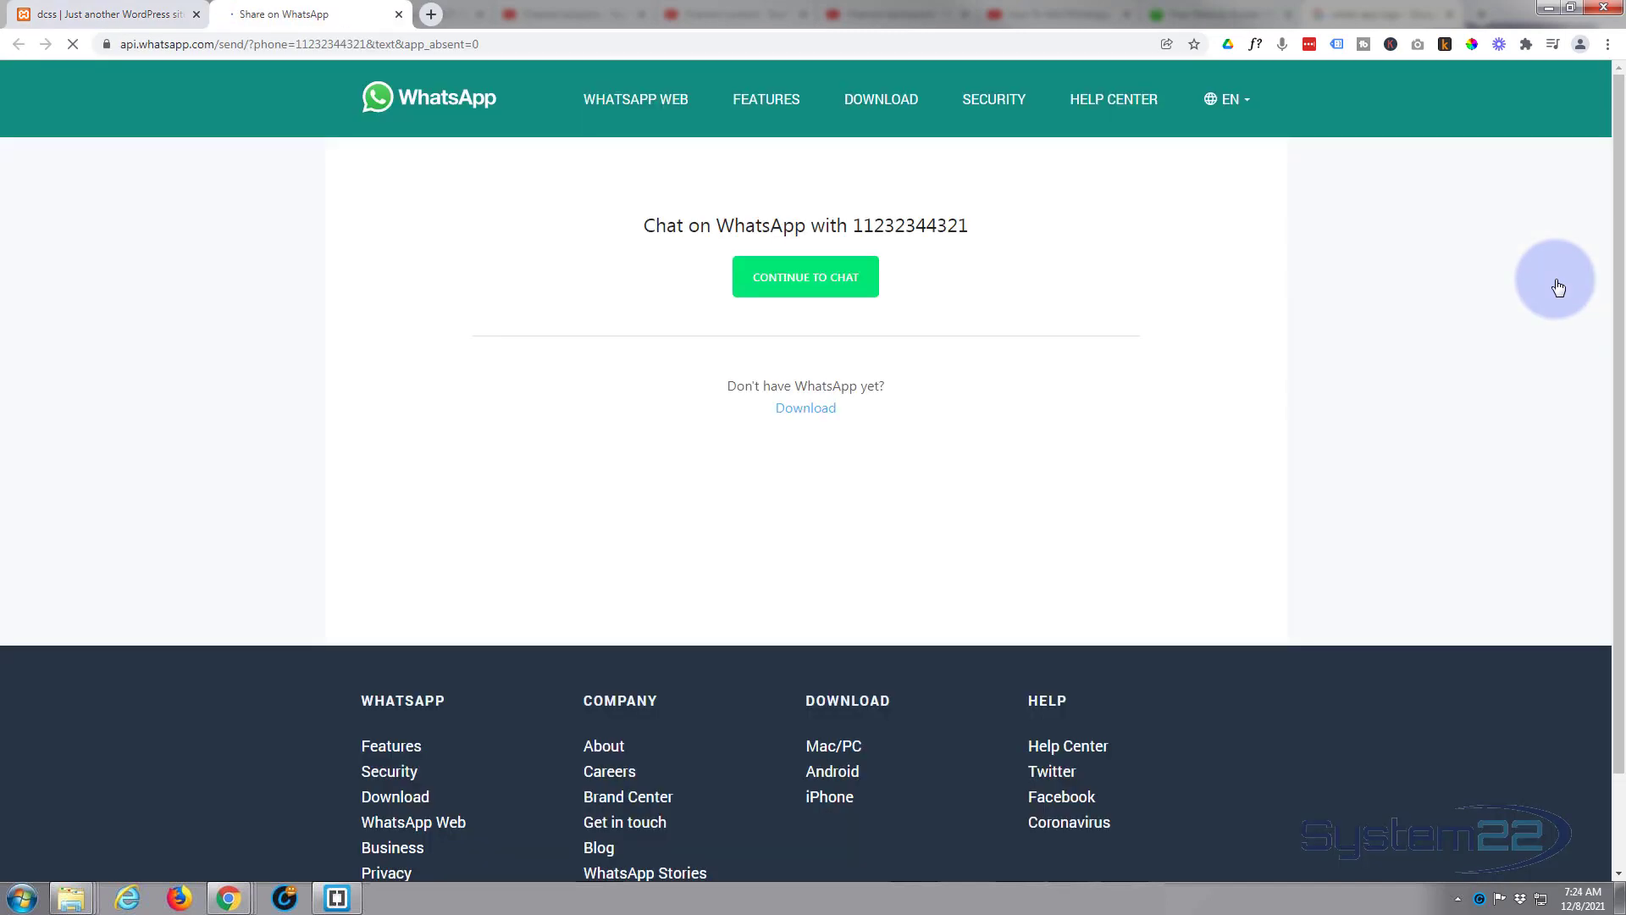